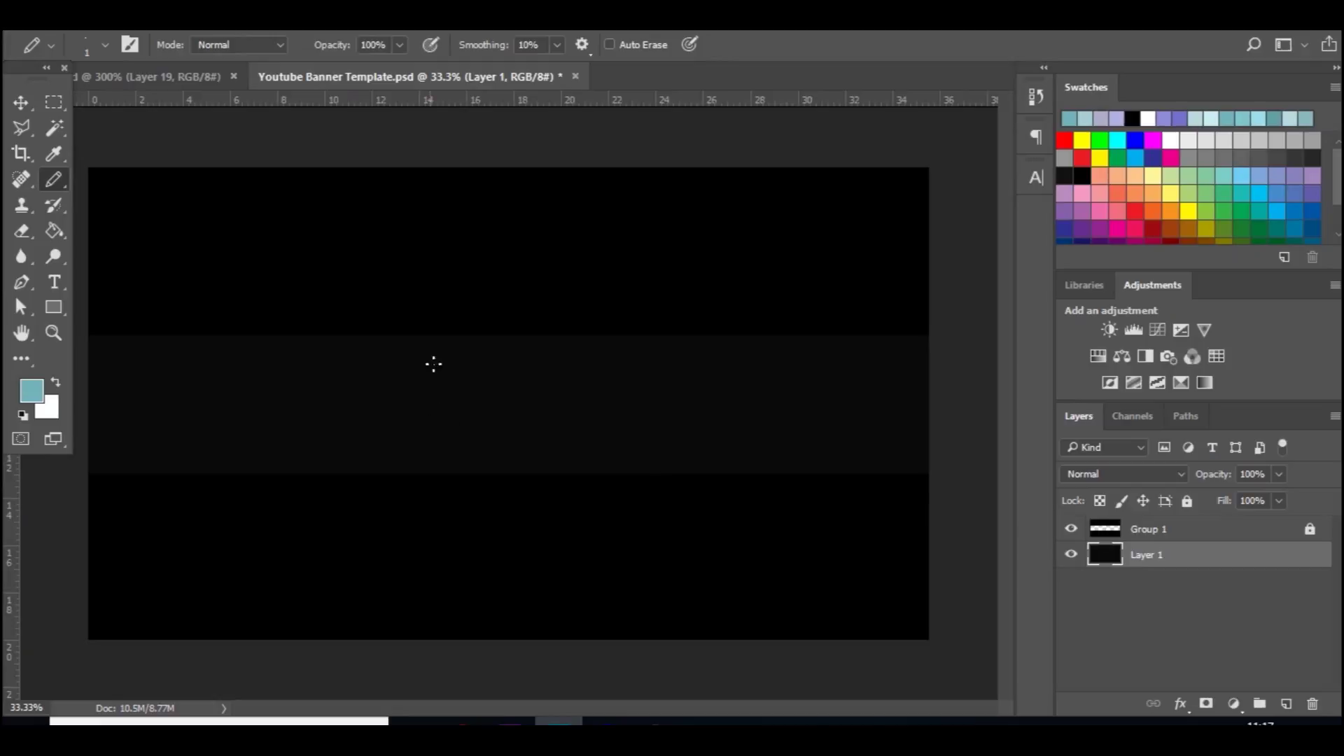
- Select the Move tool and open the Edit menu
left_click(22, 104)
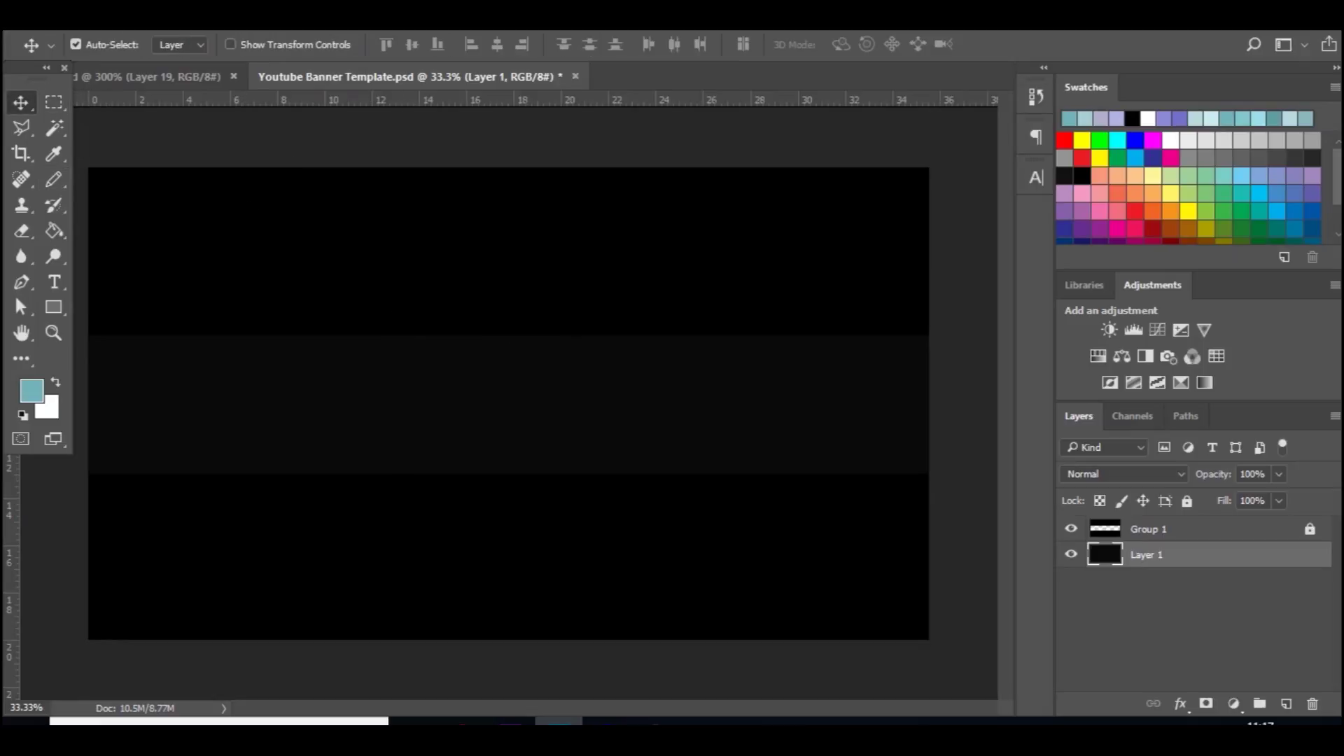
left_click(130, 21)
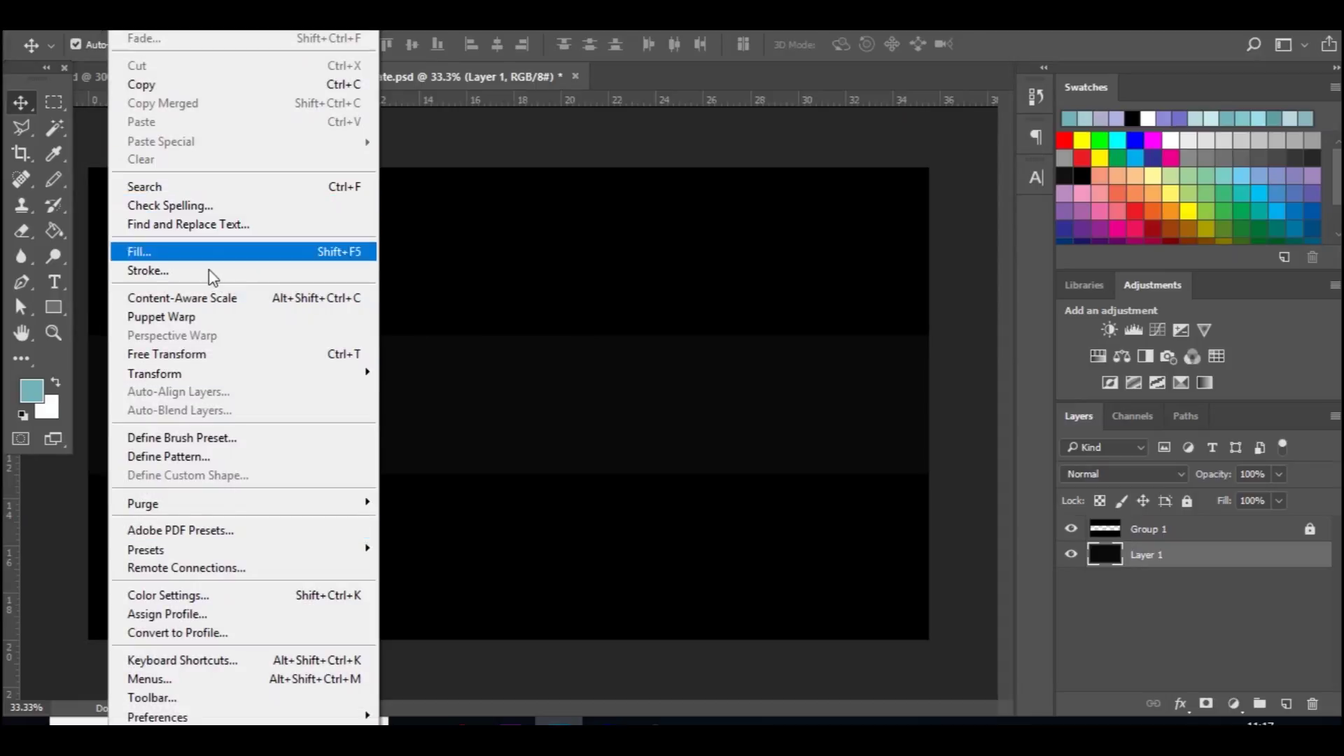
- Set Image > Canvas Size to 256 × 144 pixels and proceed despite the clipping
left_click(133, 21)
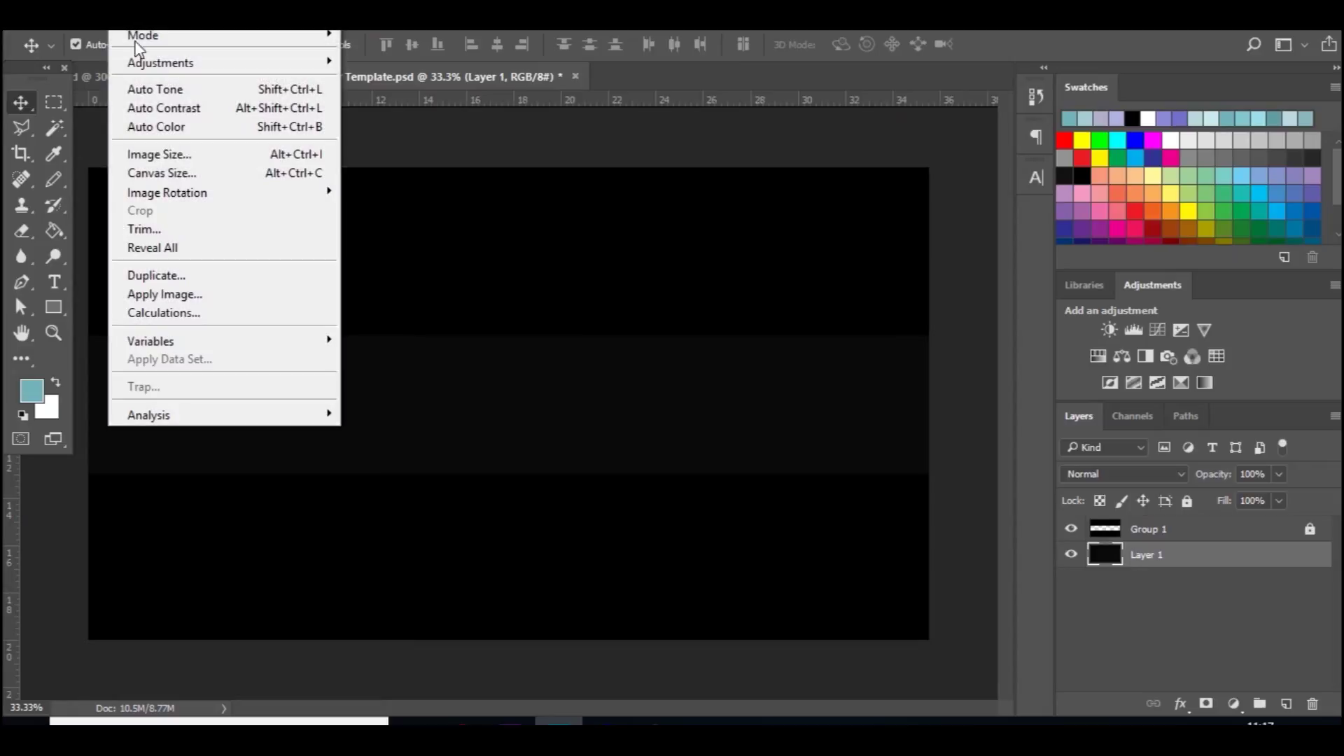
left_click(163, 180)
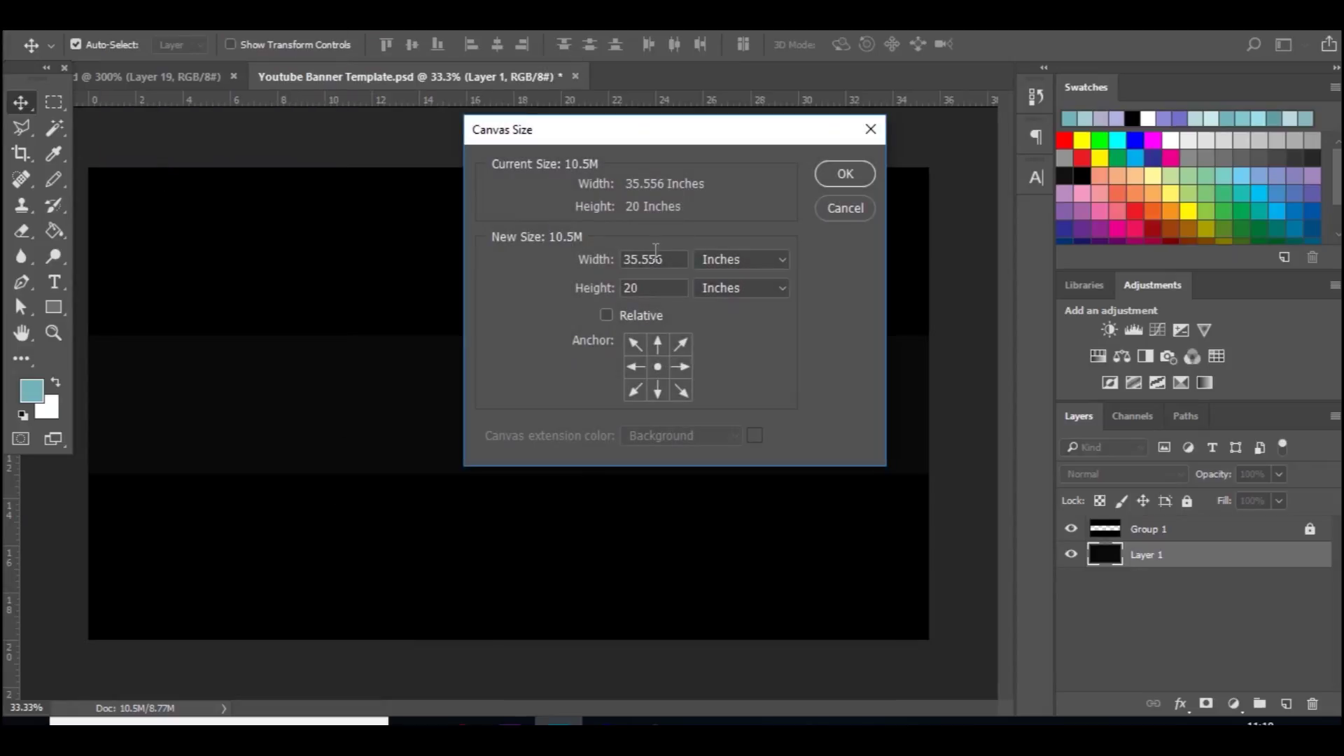
left_click(708, 260)
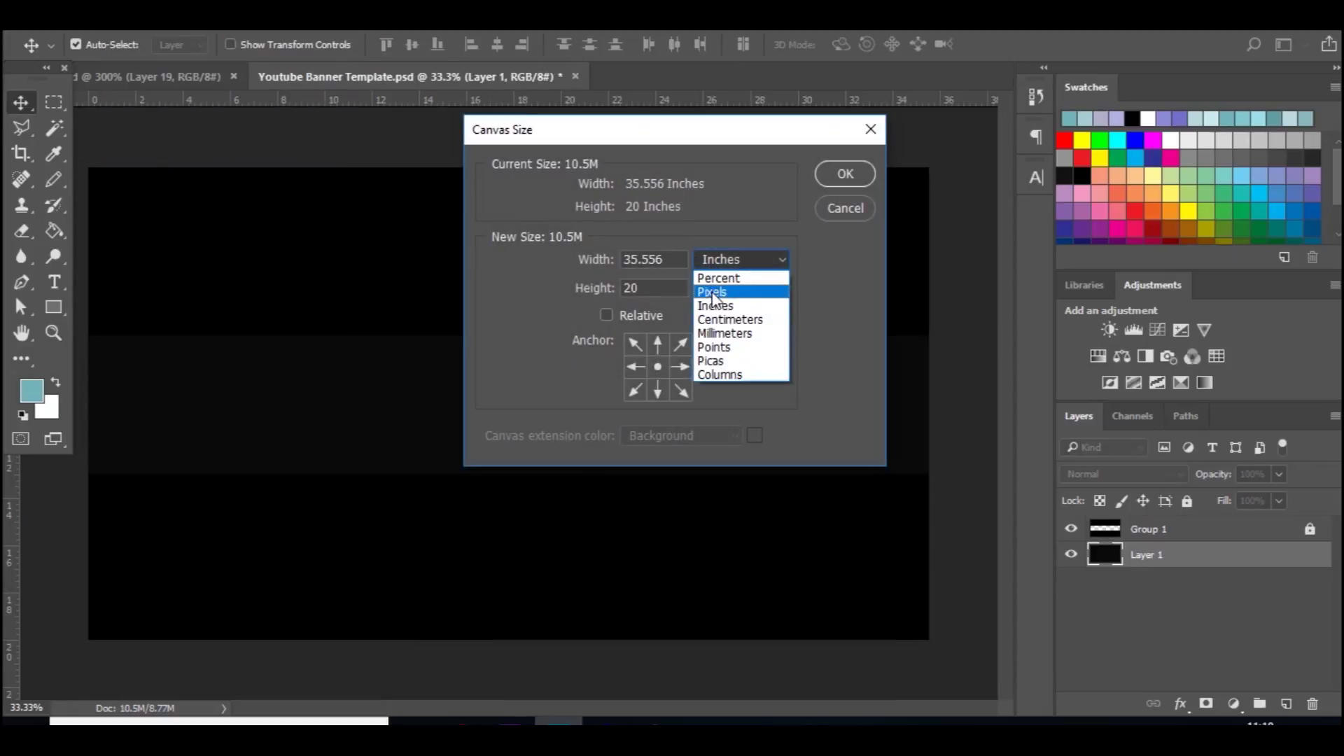
left_click(698, 287)
key("BackSpace")
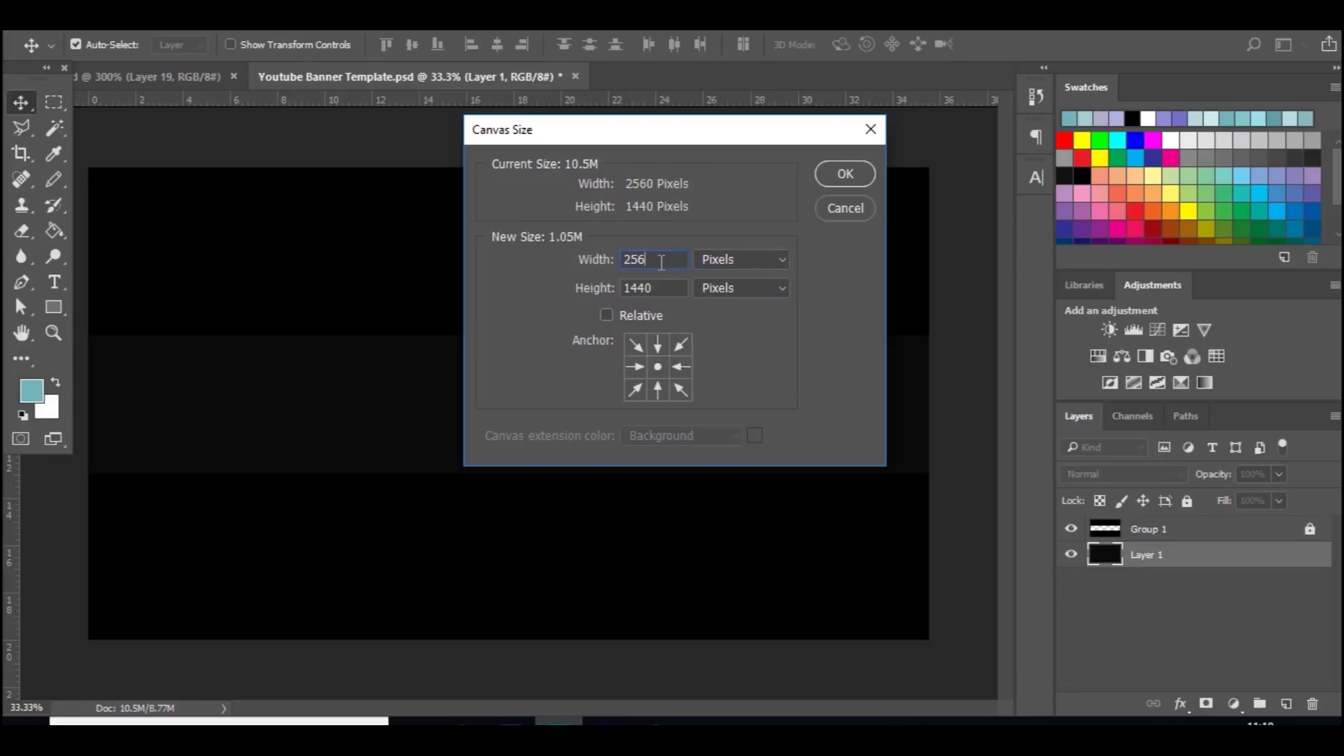
left_click(661, 286)
key("BackSpace")
key("Return")
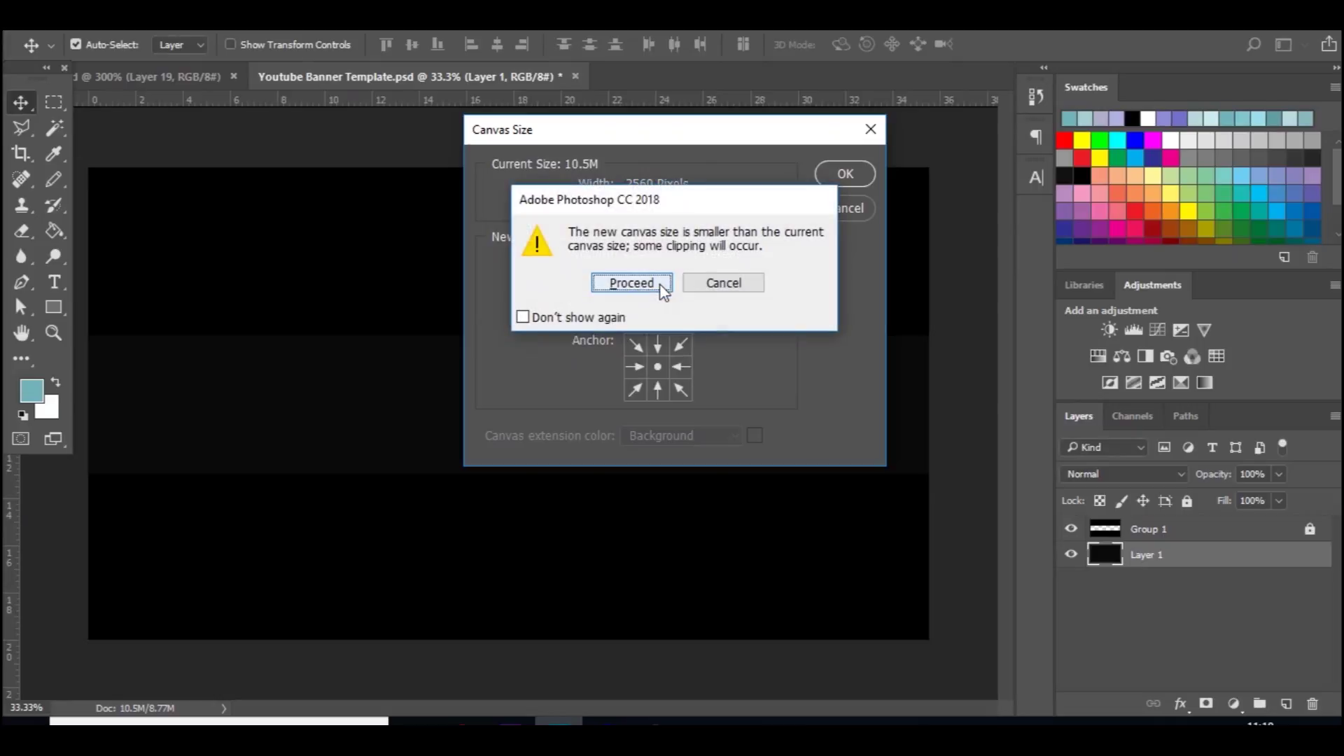
left_click(662, 286)
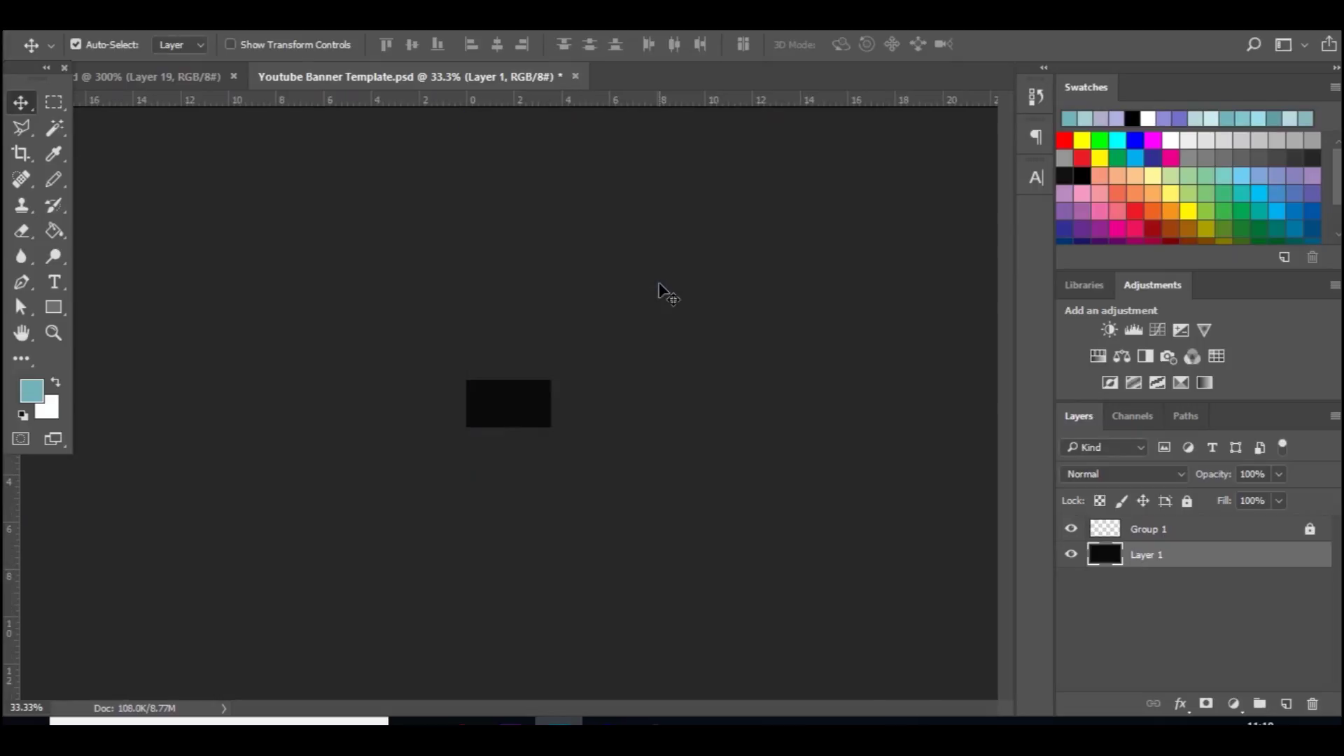
- Zoom to 300%, delete Layer 1, unlock Group 1 and fill it with light teal
key("ctrl+plus")
key("ctrl+plus")
key("ctrl+plus")
key("ctrl+plus")
key("ctrl+plus")
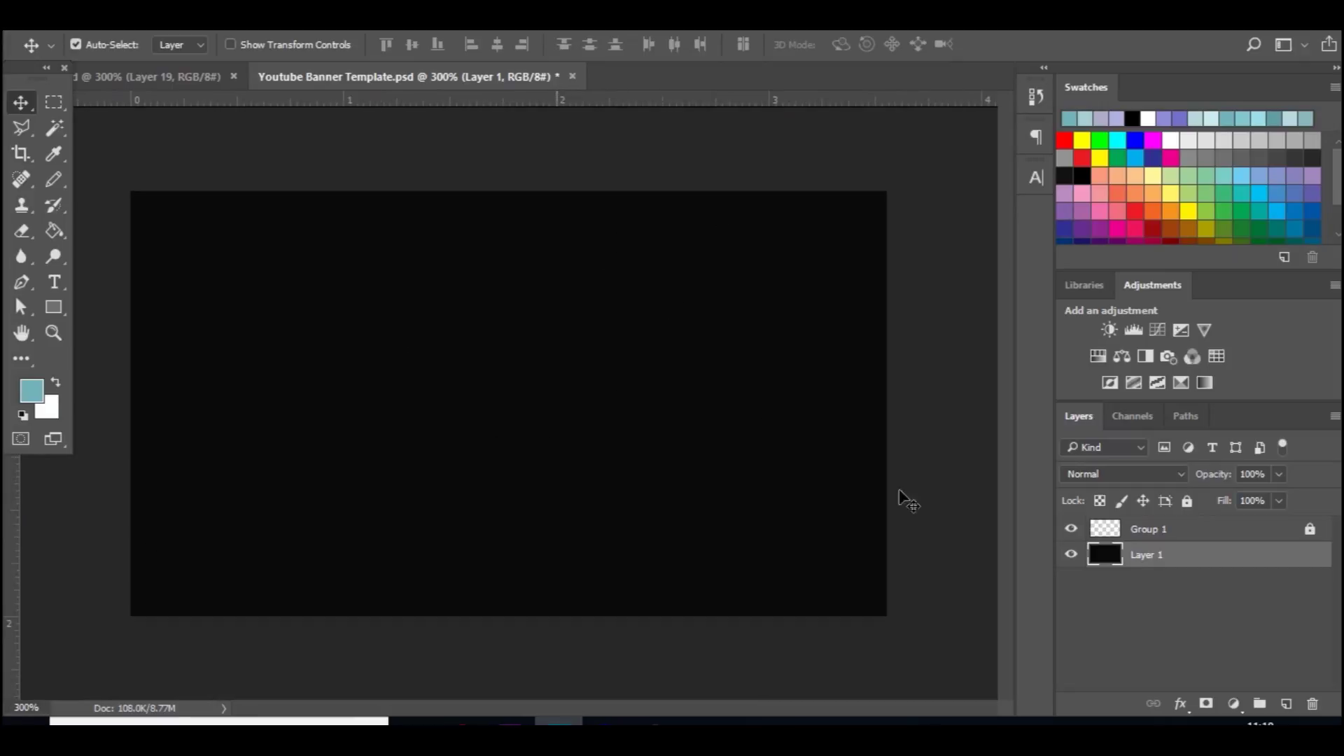
key("Delete")
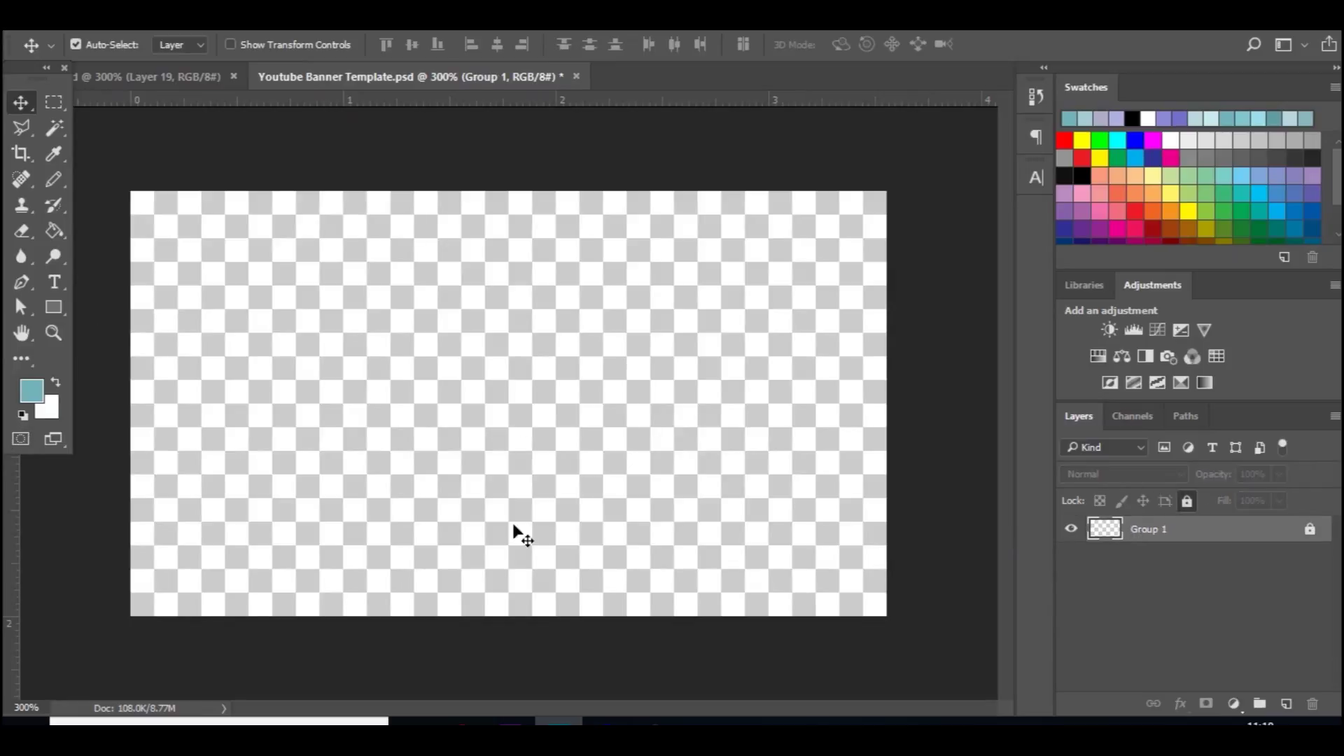
key("Delete")
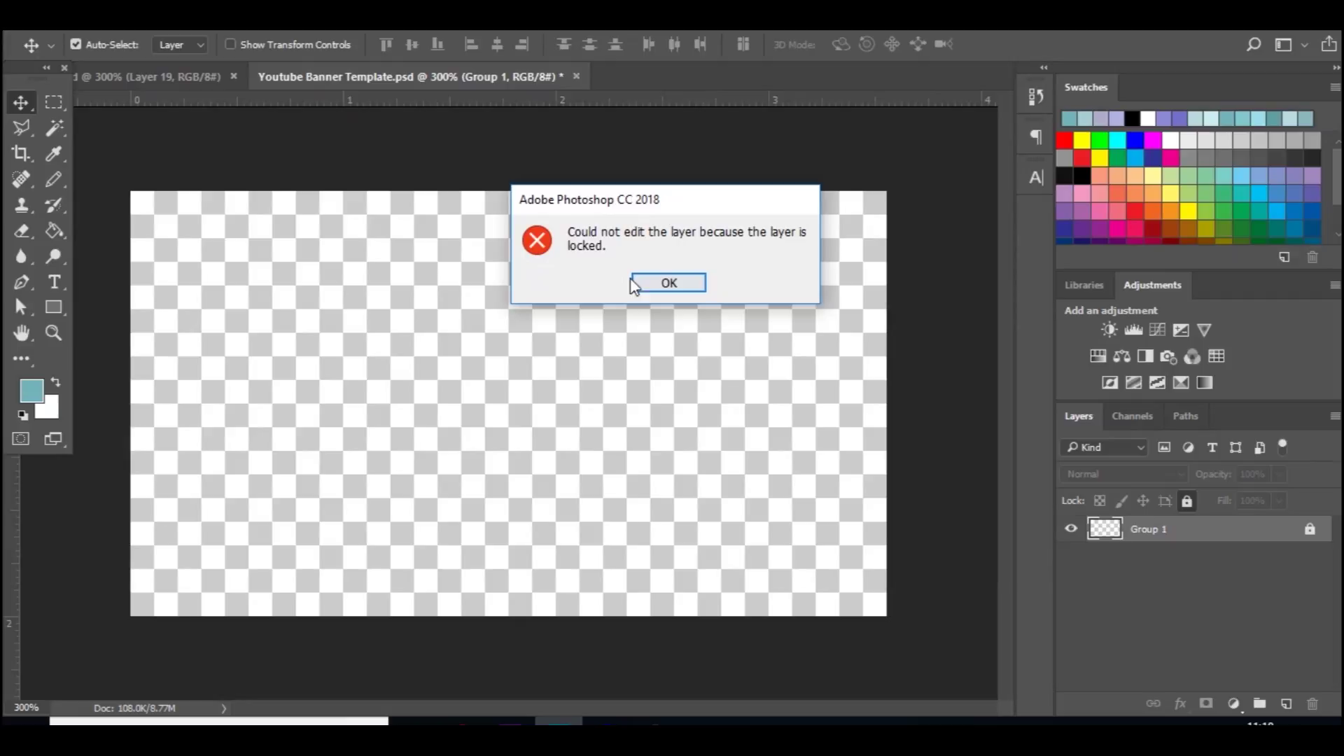
left_click(645, 276)
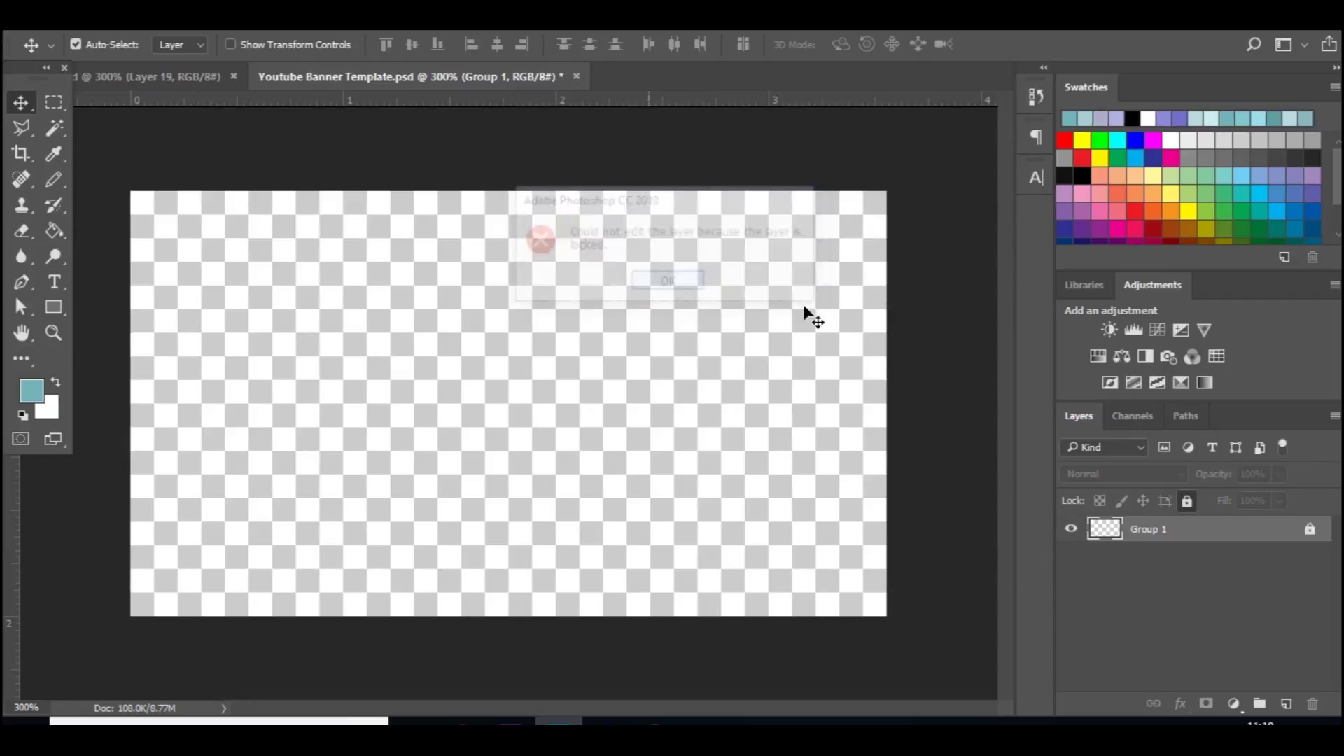
left_click(1180, 498)
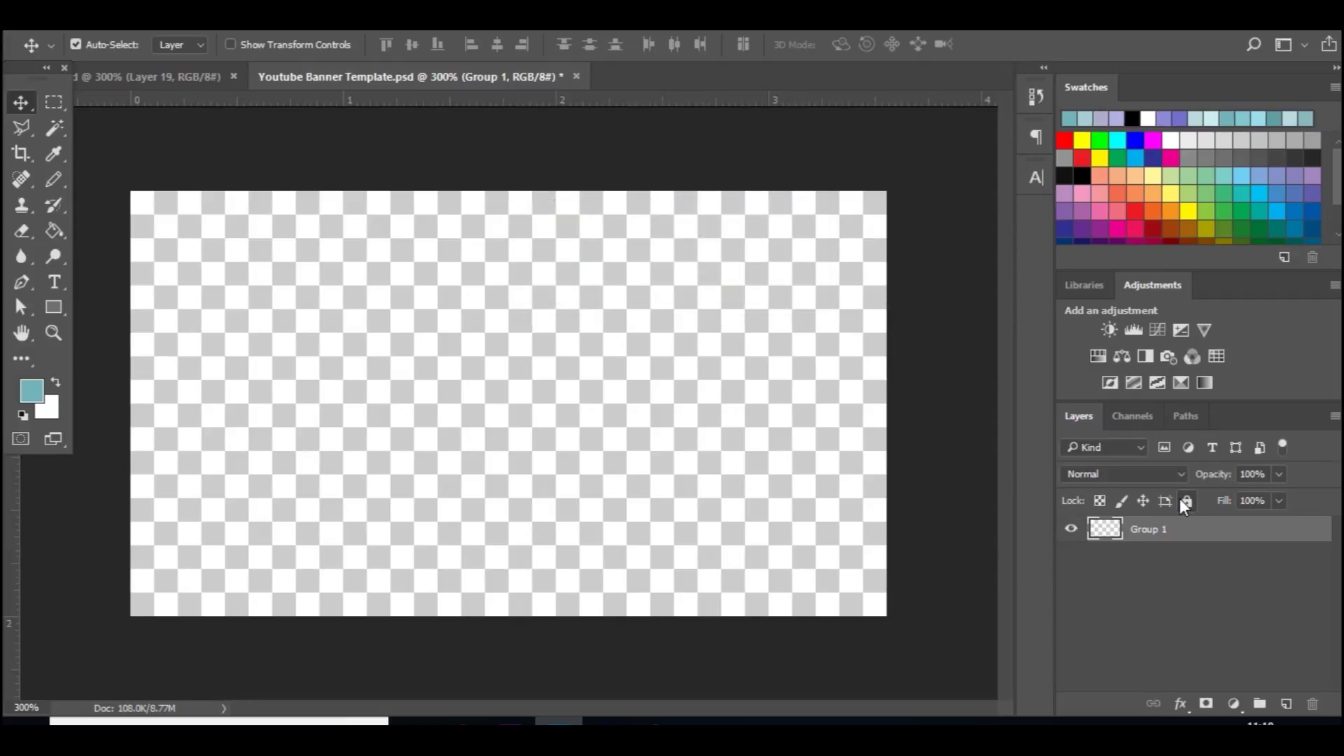
key("alt+BackSpace")
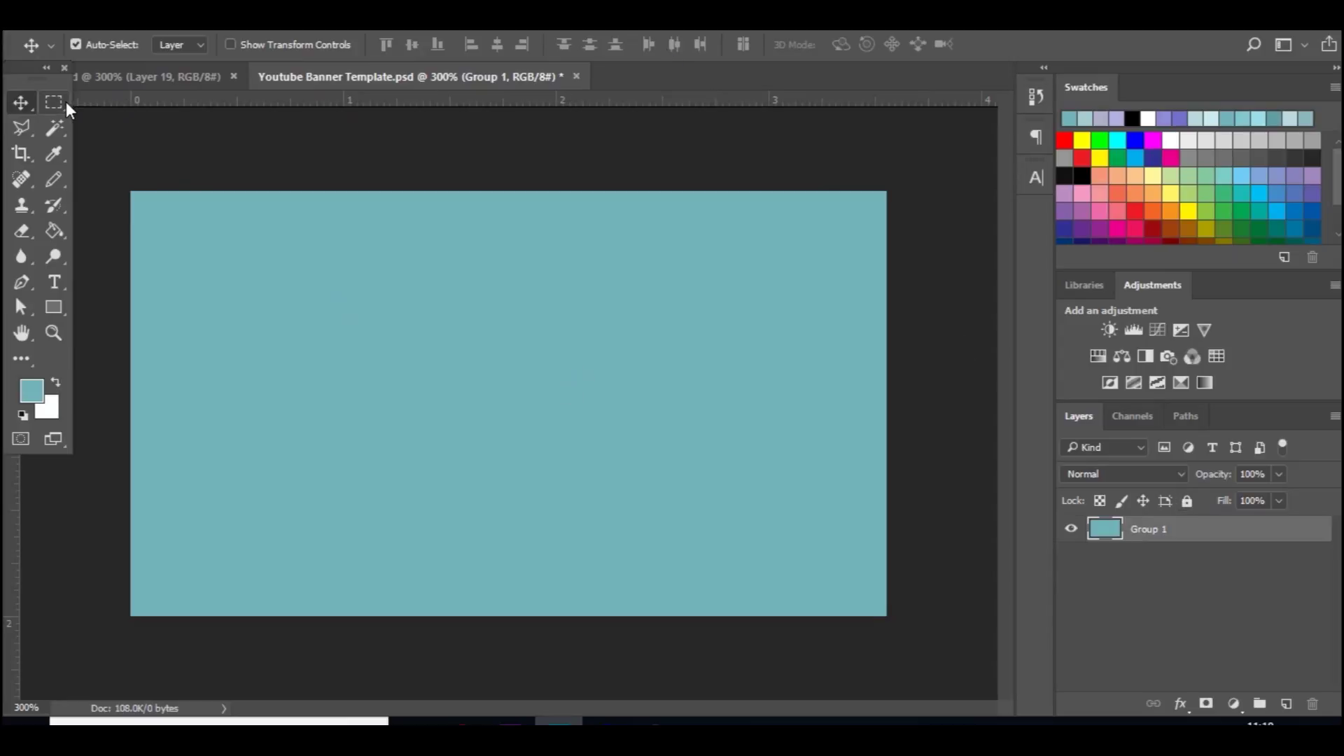
- Select the Pencil tool and set the foreground colour to a dark teal
left_click(56, 181)
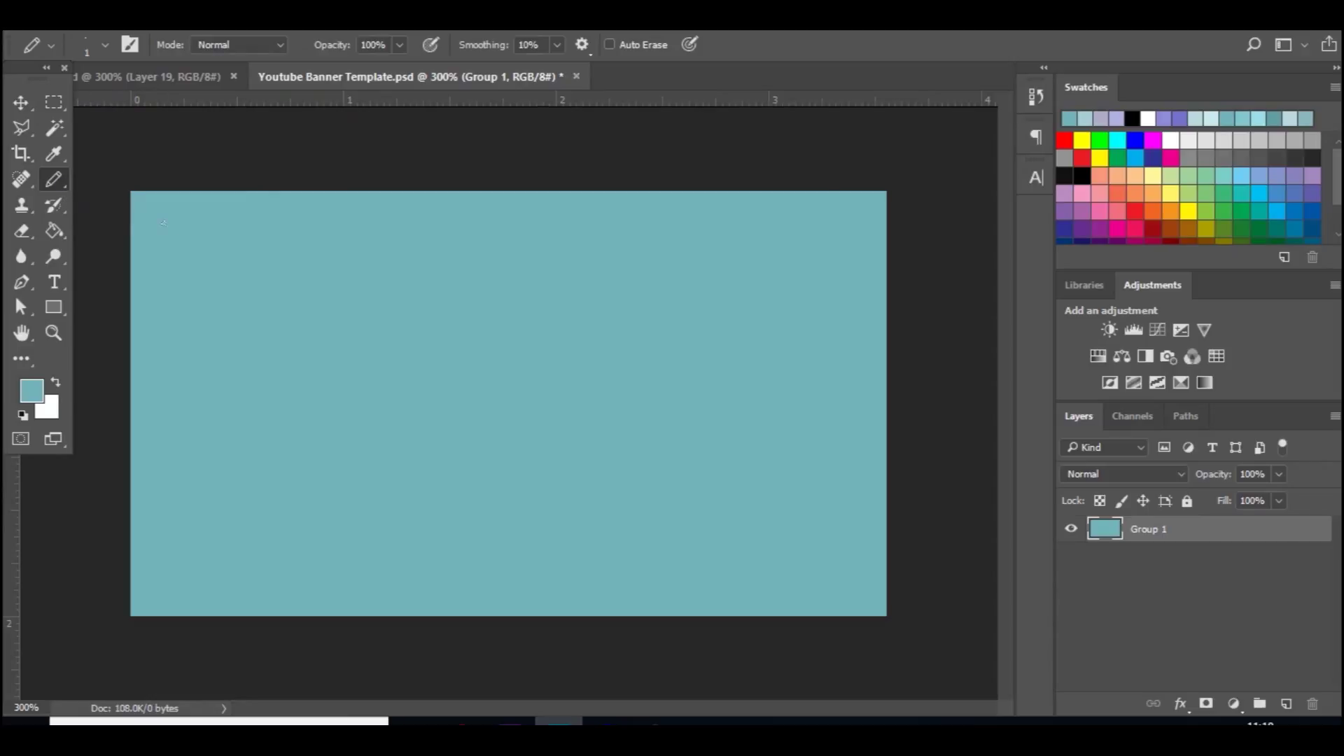
left_click(31, 390)
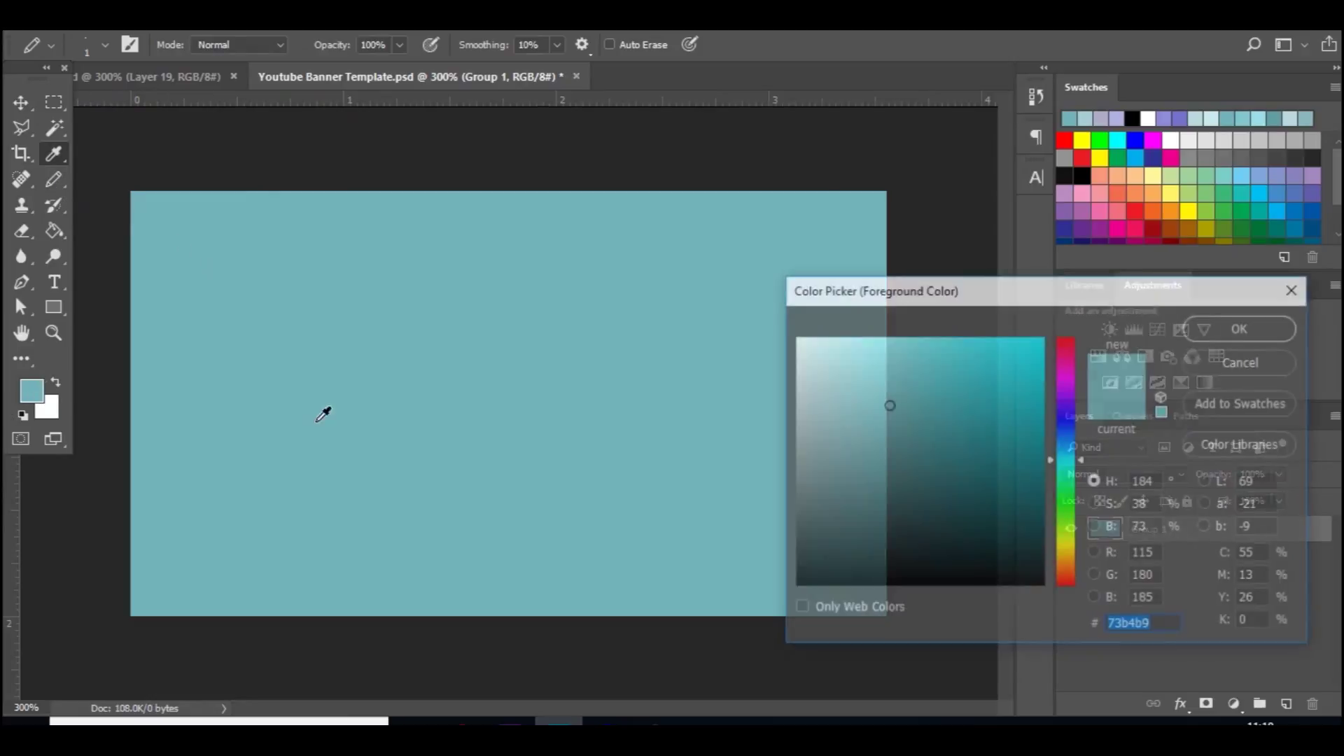
left_click(962, 492)
left_click_drag(963, 494, 968, 504)
key("Return")
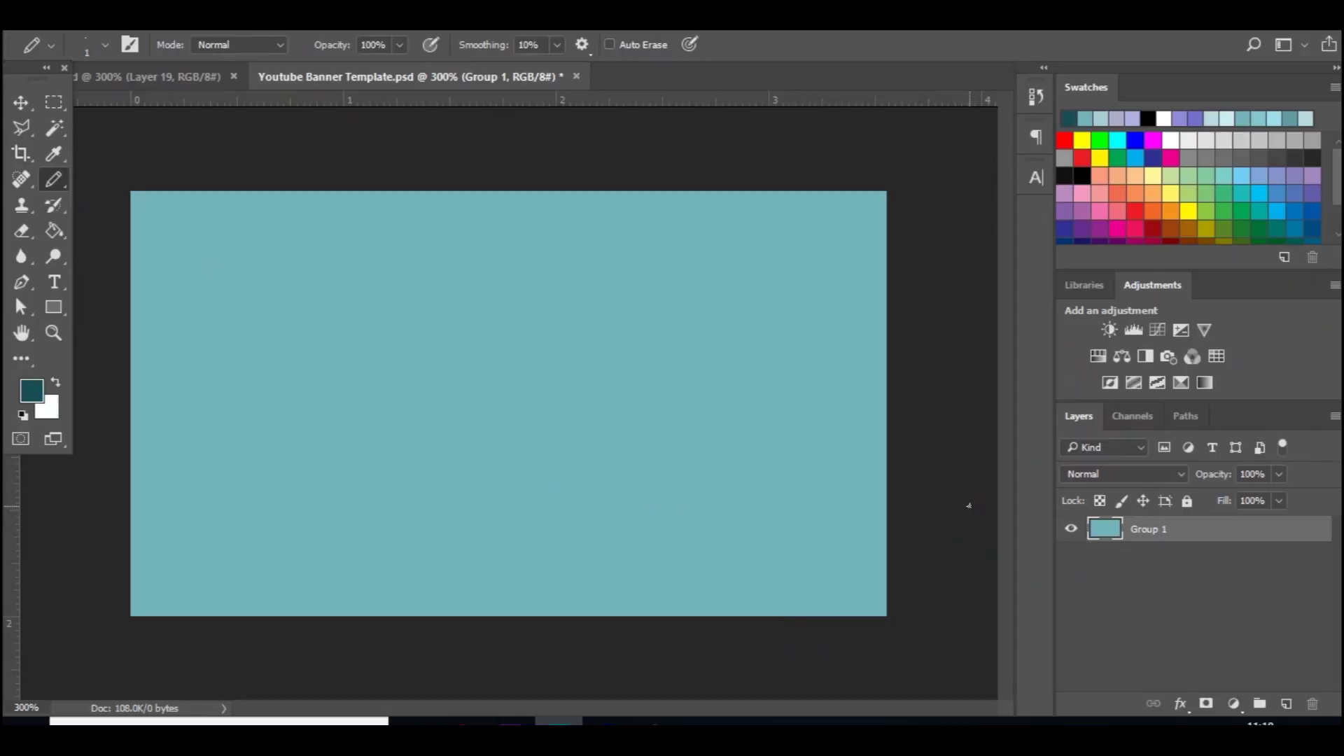
- Draw a test pencil stroke on the canvas, then undo it
mouse_move(593, 357)
left_mouse_down()
mouse_move(583, 375)
mouse_move(539, 381)
mouse_move(469, 340)
mouse_move(499, 324)
mouse_move(487, 356)
left_mouse_up()
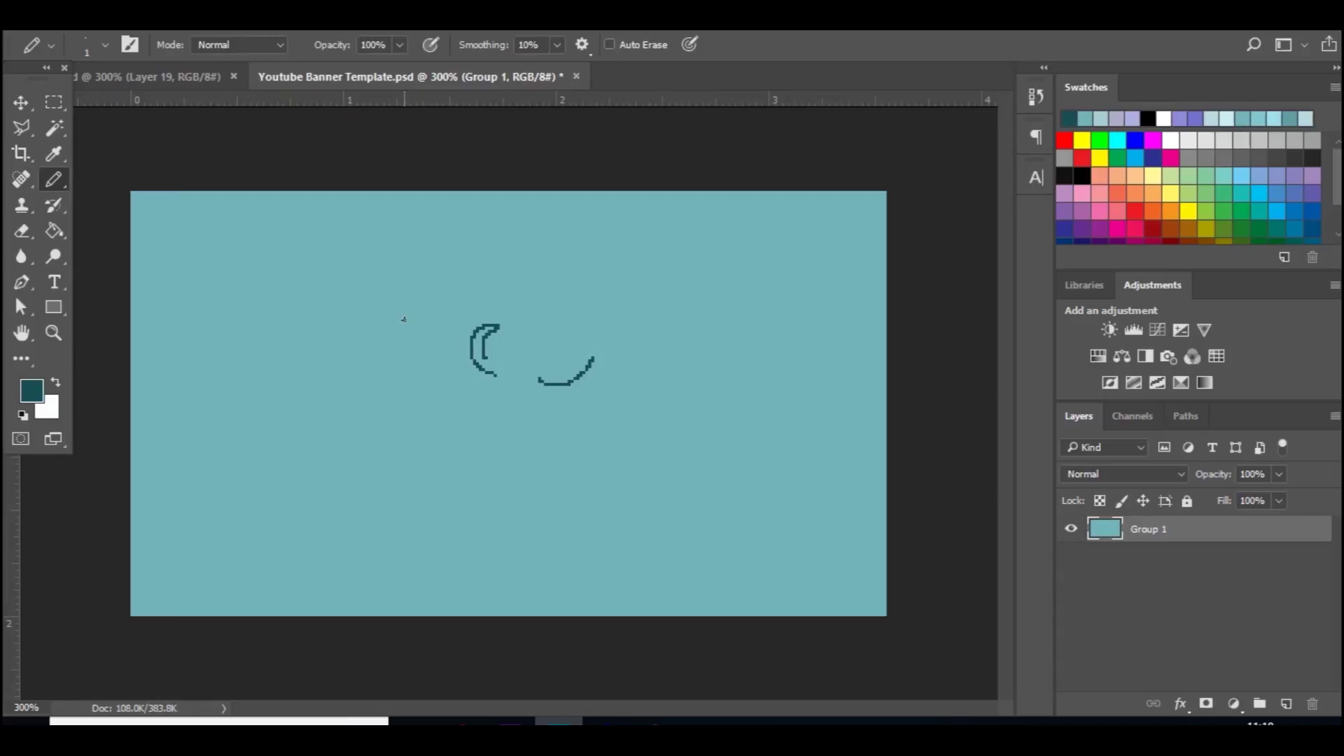
left_click(53, 172)
left_click(54, 174)
key("ctrl+z")
key("ctrl+z")
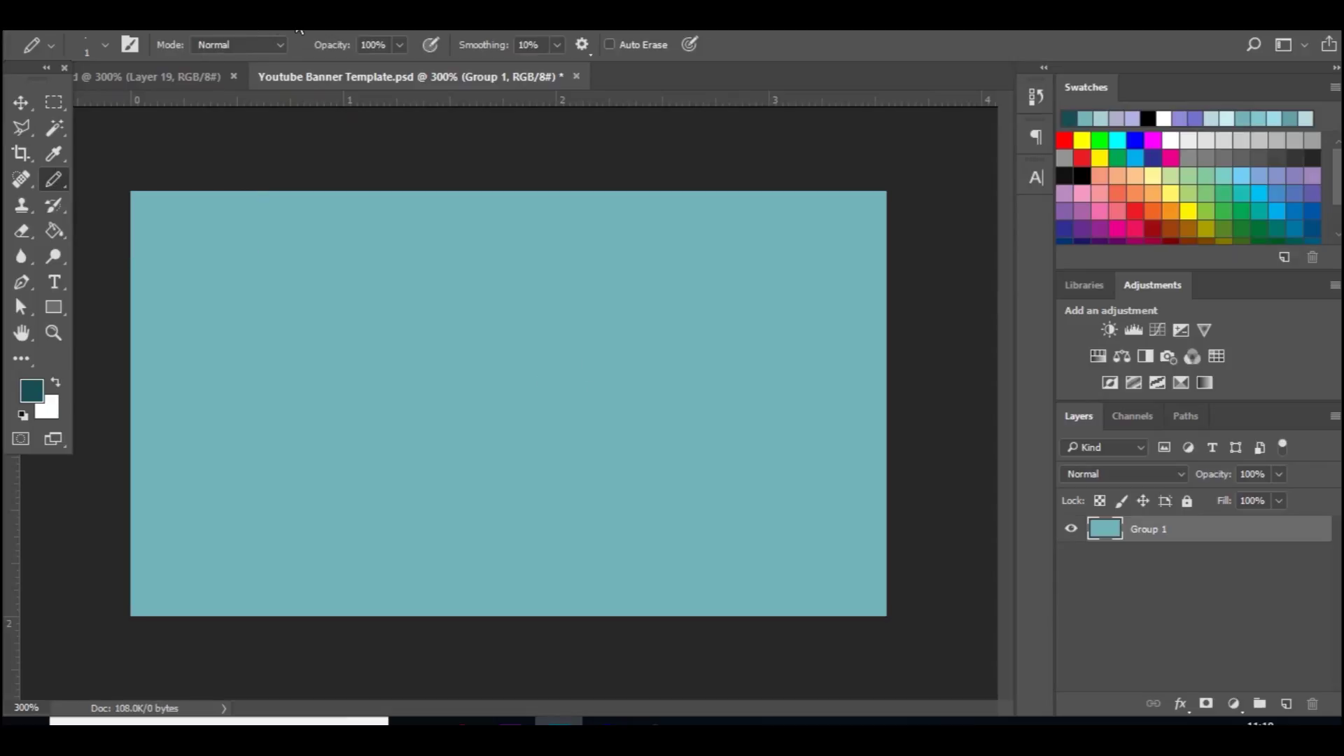
- Show the grid over the canvas and undo a test pencil line
left_click(384, 31)
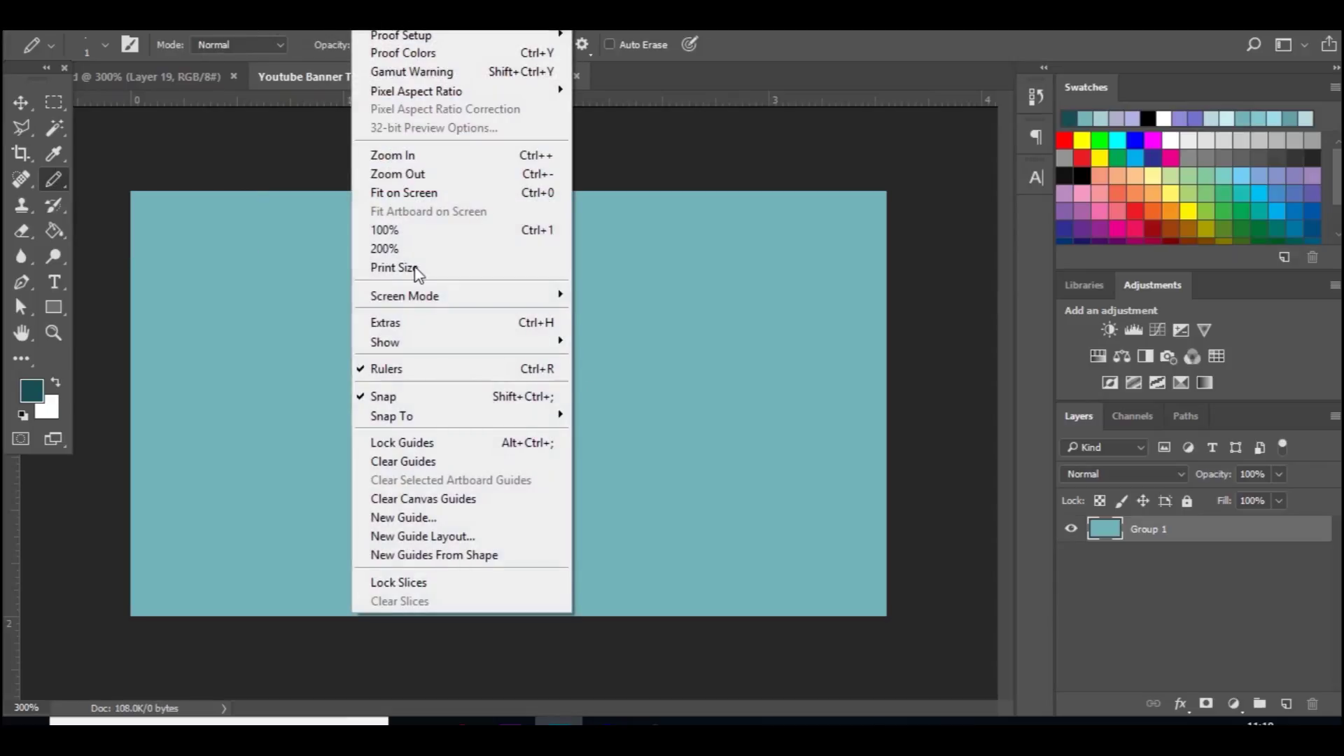
mouse_move(539, 341)
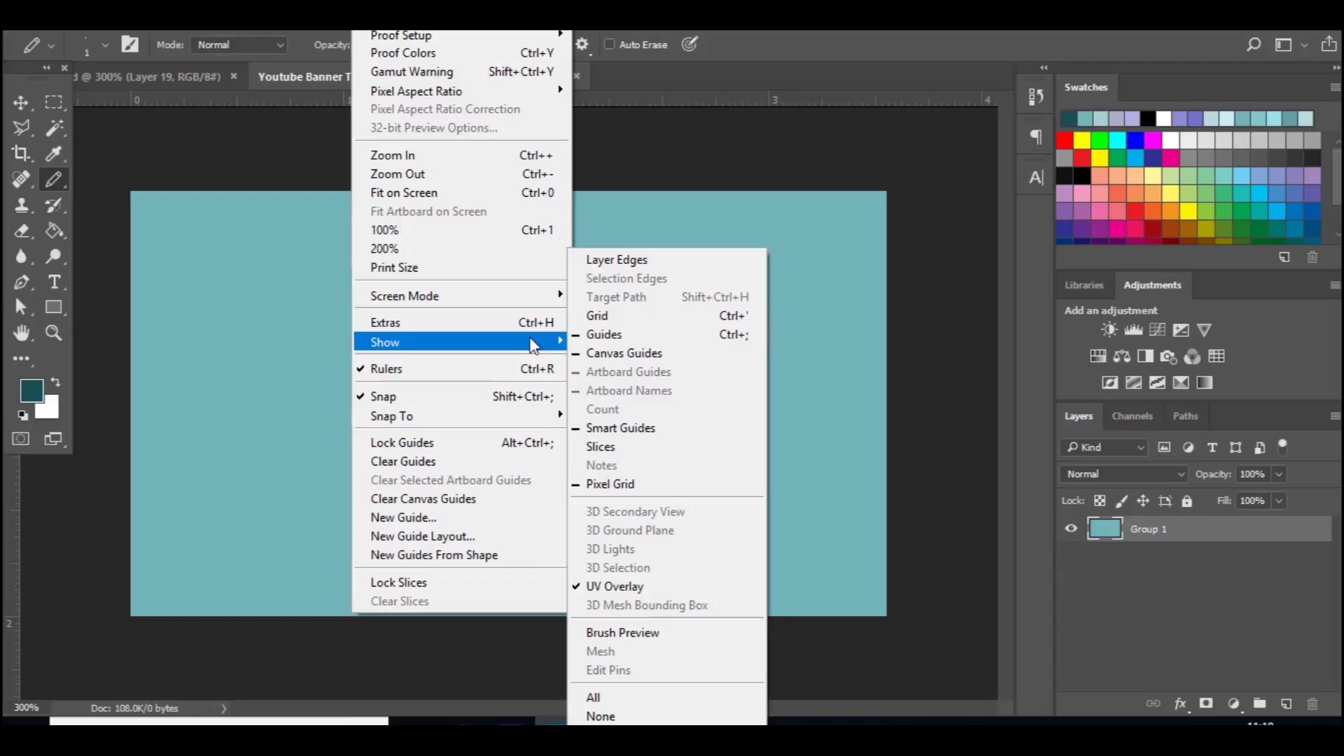
left_click(615, 317)
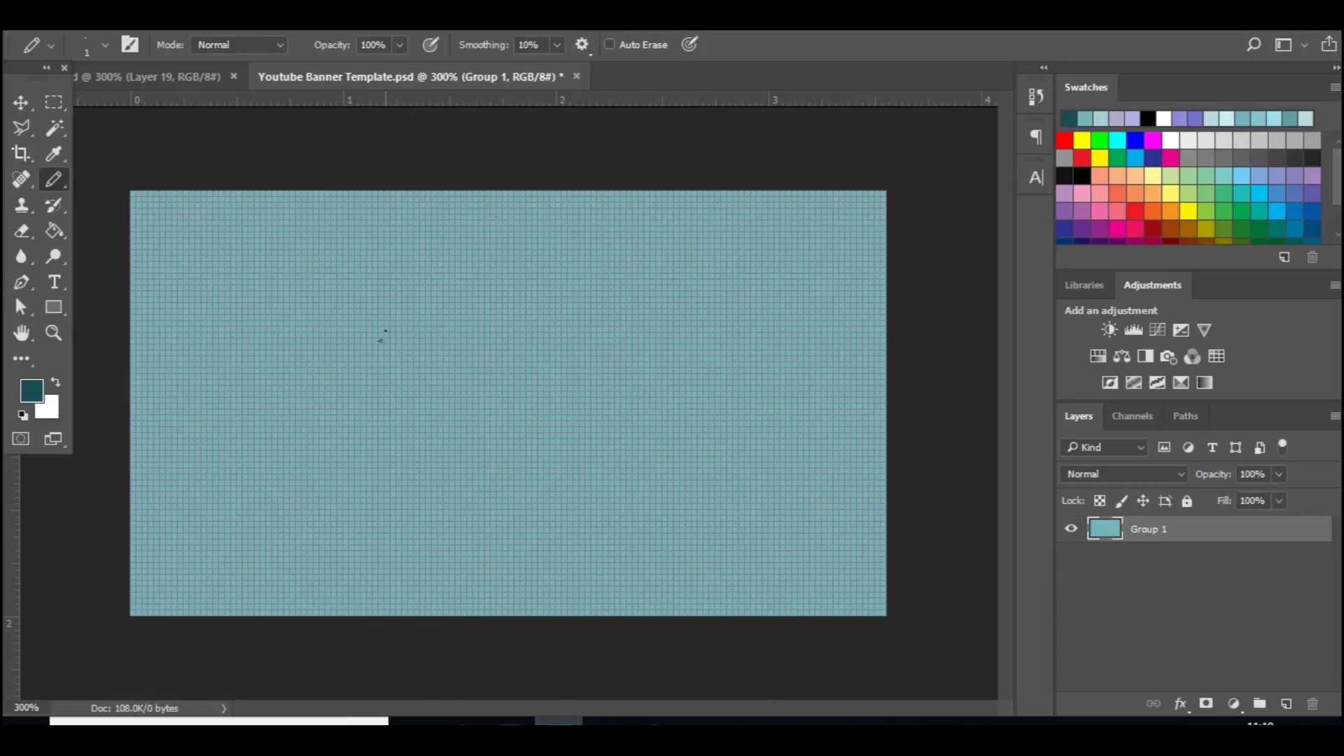
mouse_move(381, 341)
left_mouse_down()
mouse_move(361, 394)
mouse_move(371, 423)
mouse_move(466, 456)
left_mouse_up()
key("ctrl+z")
- Set the grid in Guides & Grid preferences to 1-pixel spacing with 4 subdivisions
key("alt+e")
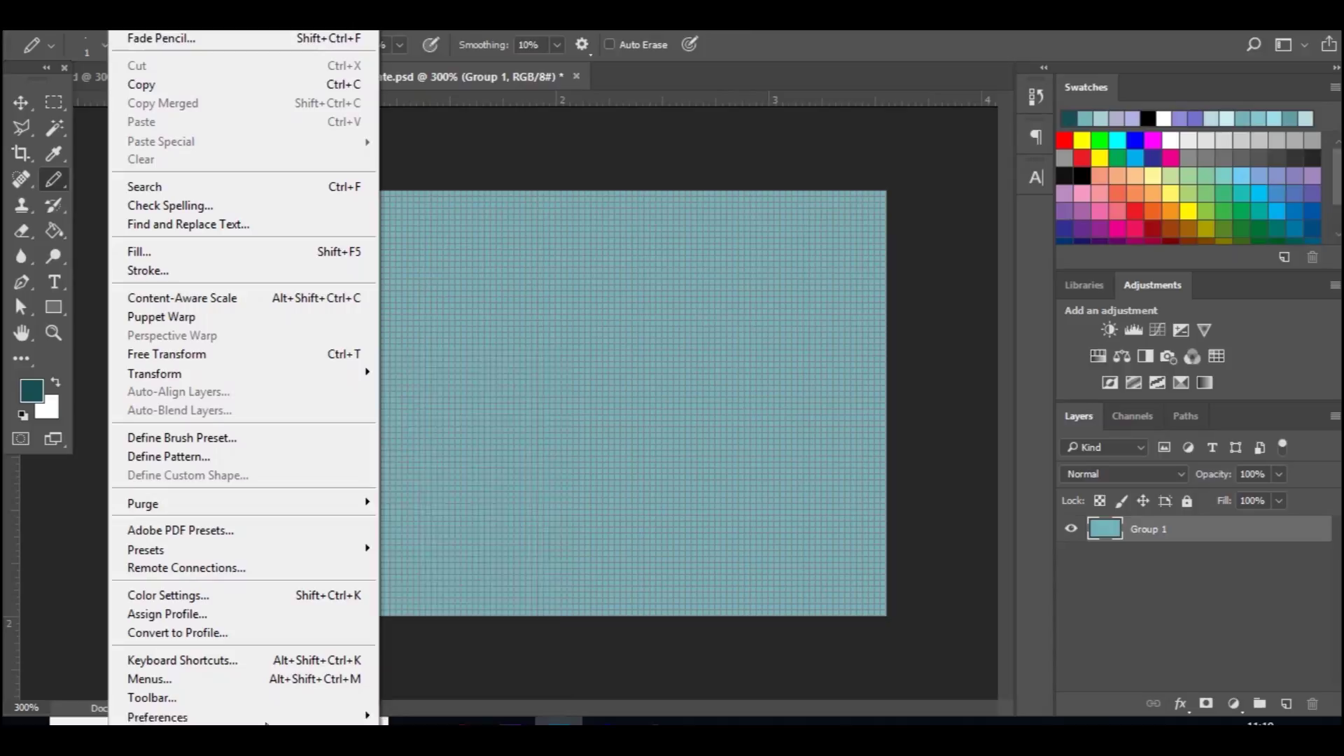
mouse_move(266, 717)
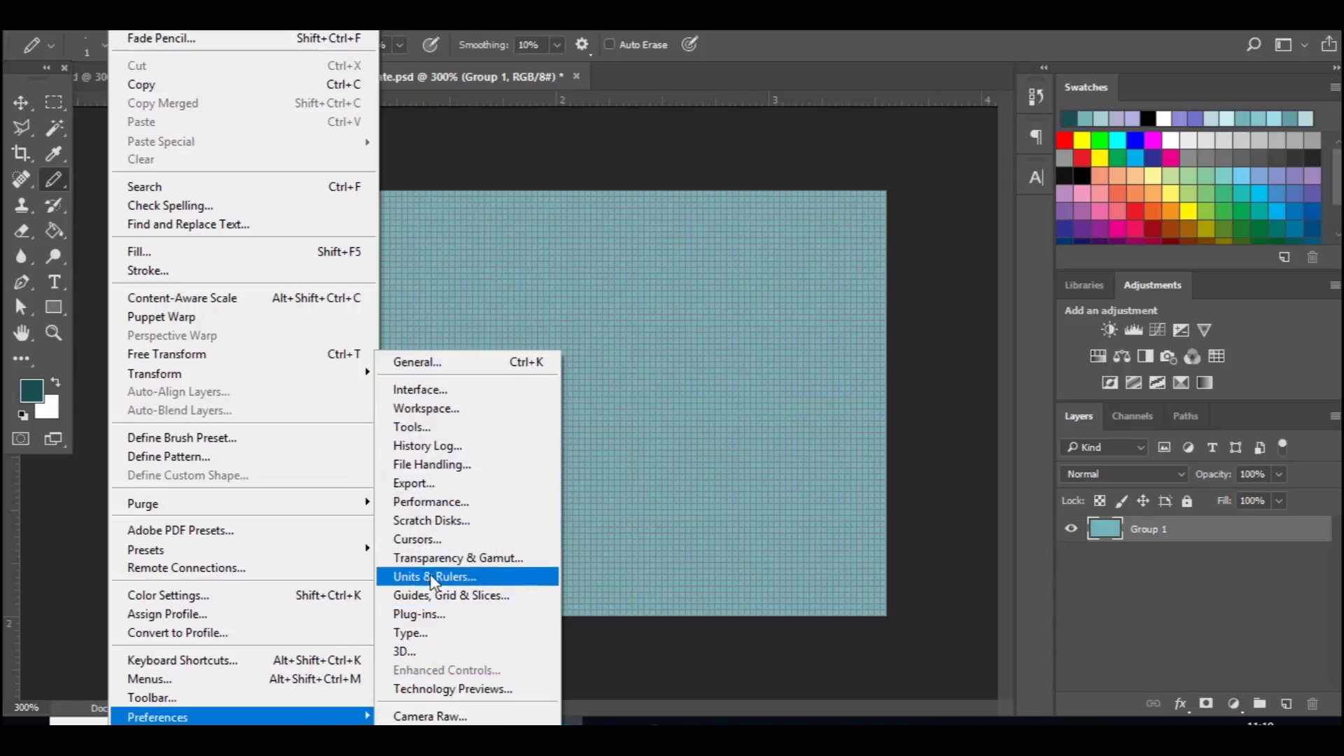
left_click(437, 595)
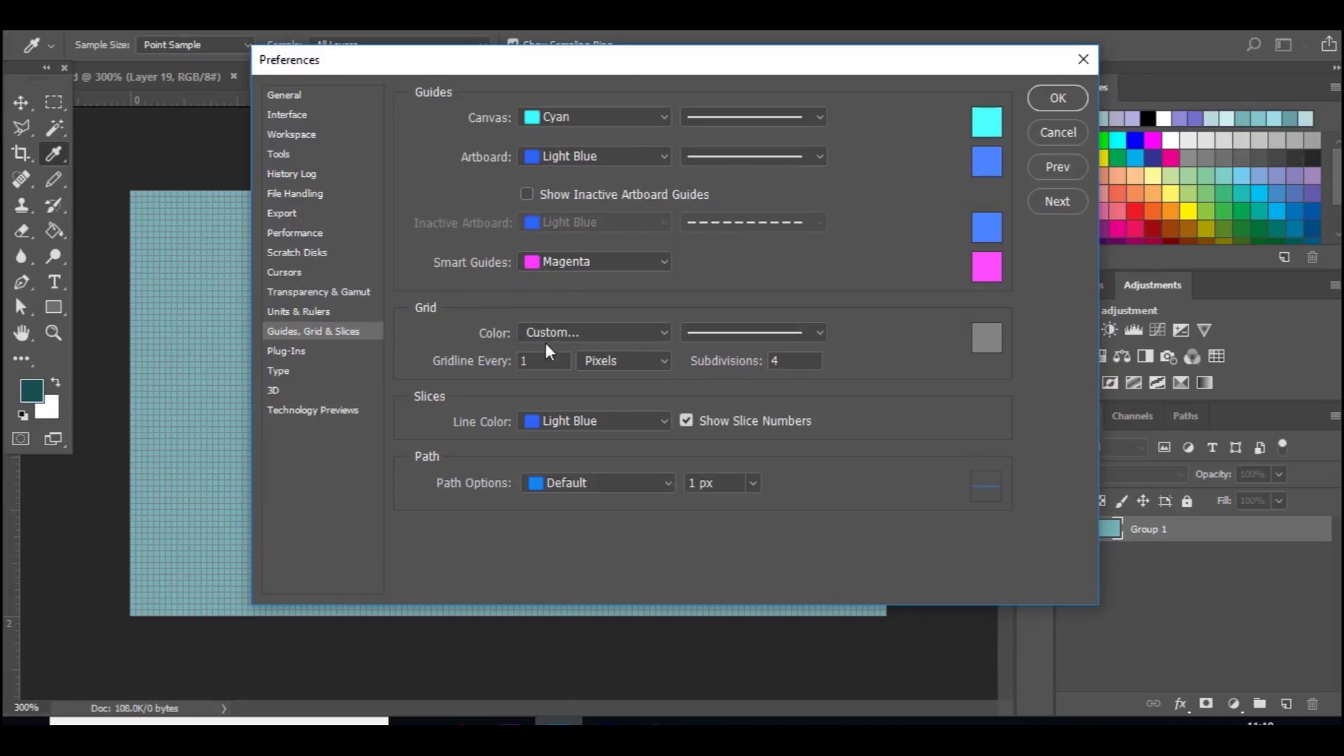
left_click(603, 360)
left_click(604, 359)
left_click(1031, 101)
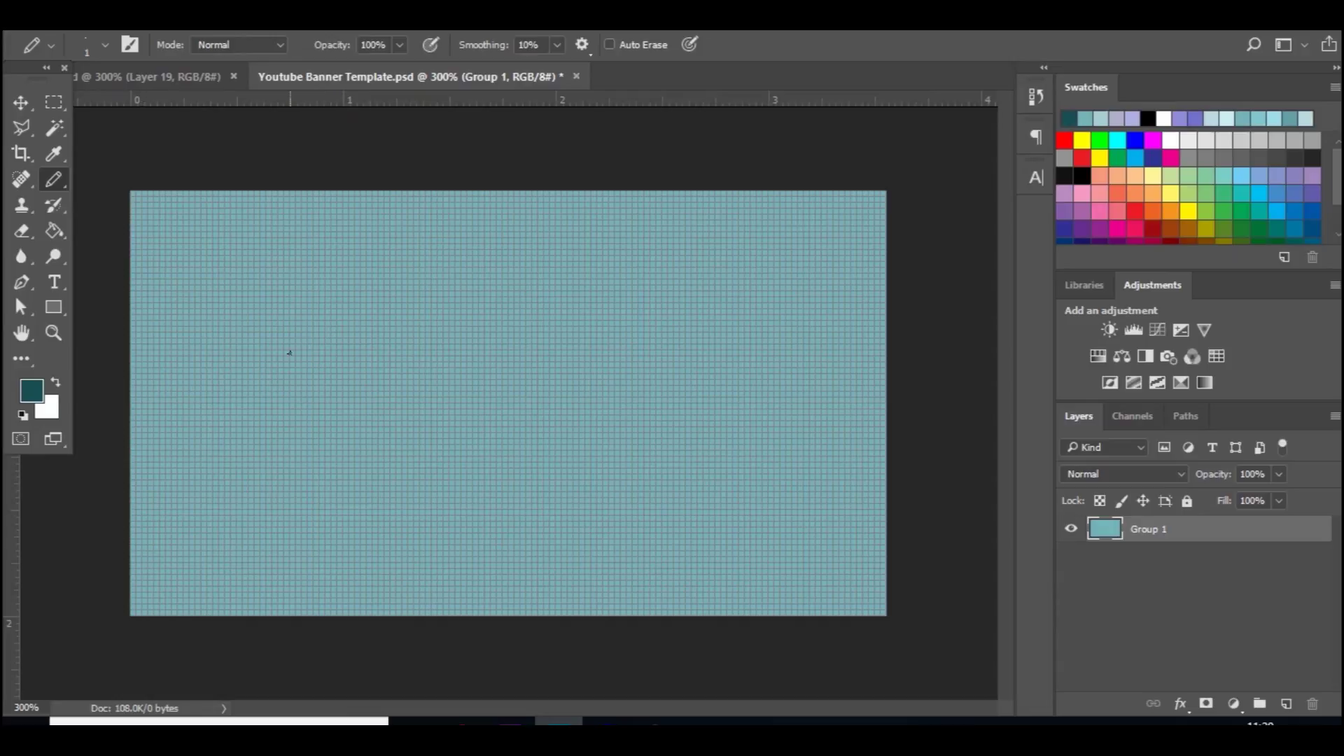
- Draw a small blob outline near the left and fill it dark teal with the Paint Bucket
mouse_move(218, 337)
left_mouse_down()
mouse_move(189, 351)
mouse_move(179, 387)
mouse_move(204, 396)
mouse_move(235, 369)
mouse_move(245, 334)
mouse_move(217, 337)
left_mouse_up()
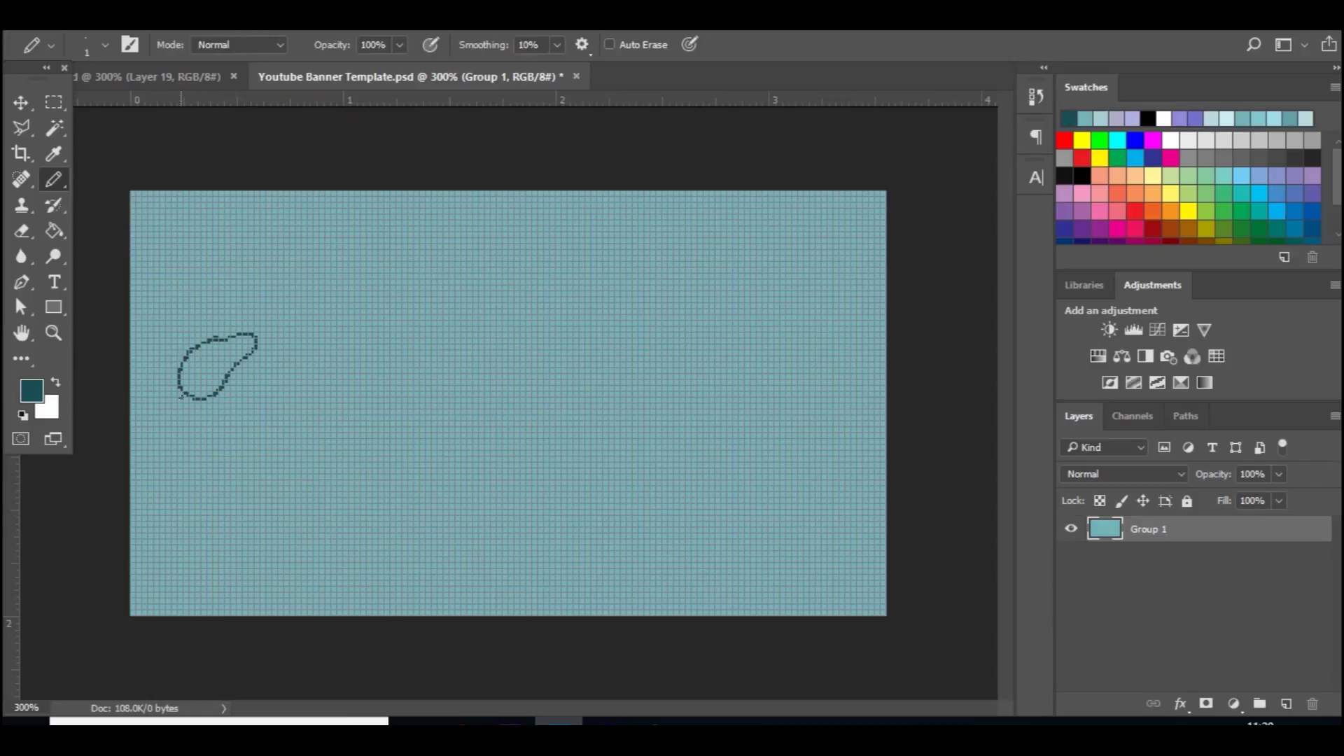
left_click(55, 230)
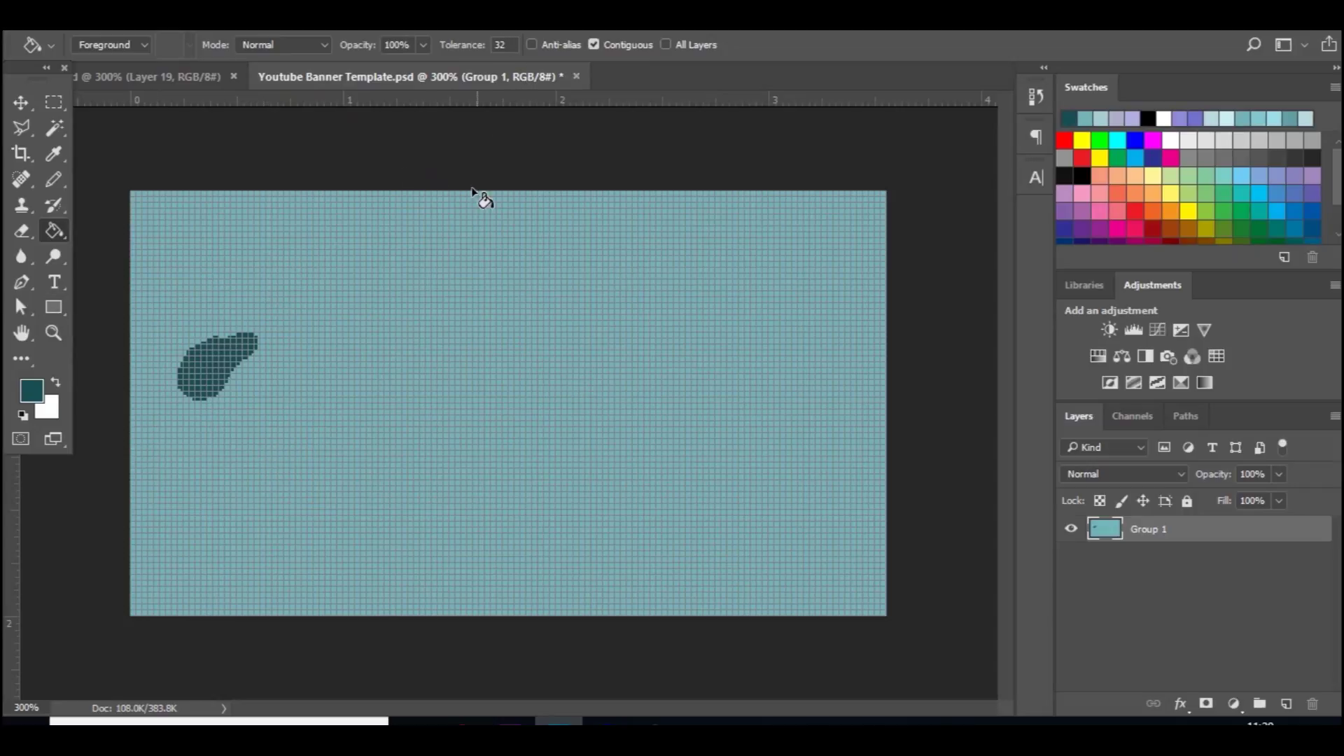
left_click(57, 184)
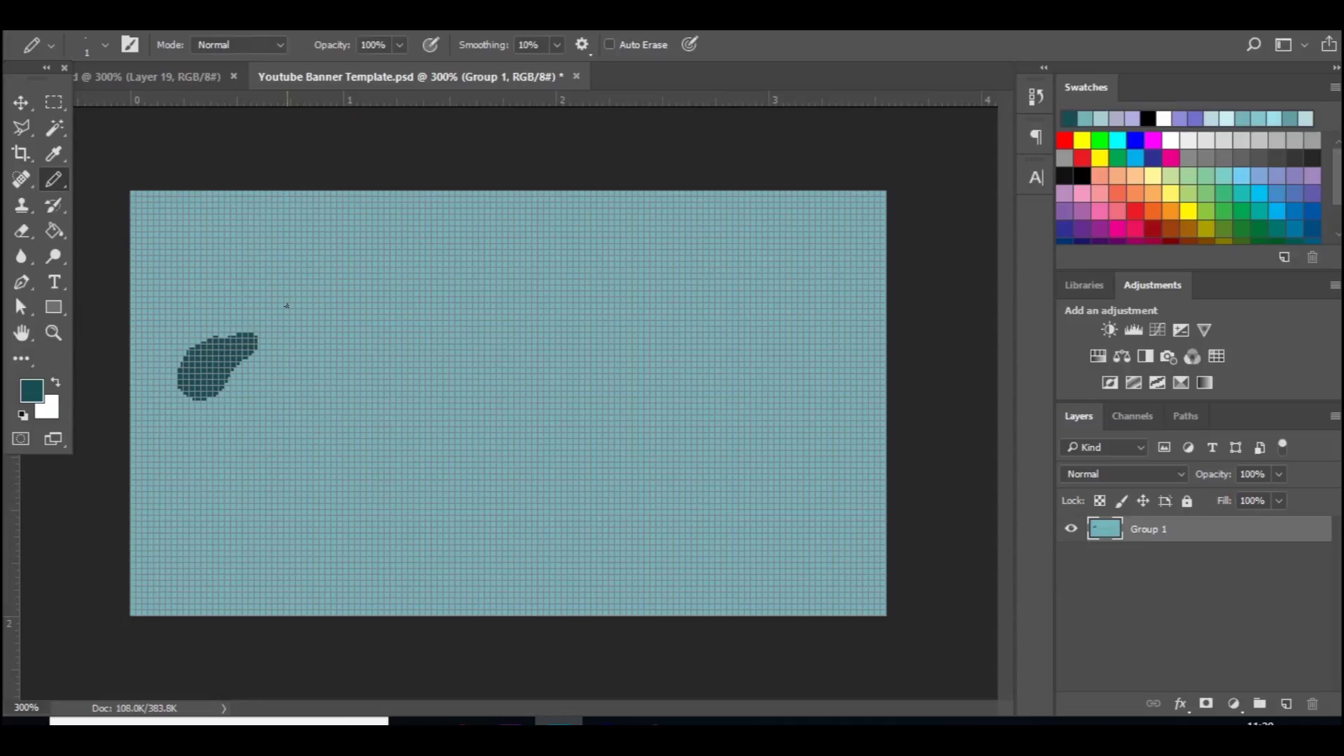
key("g")
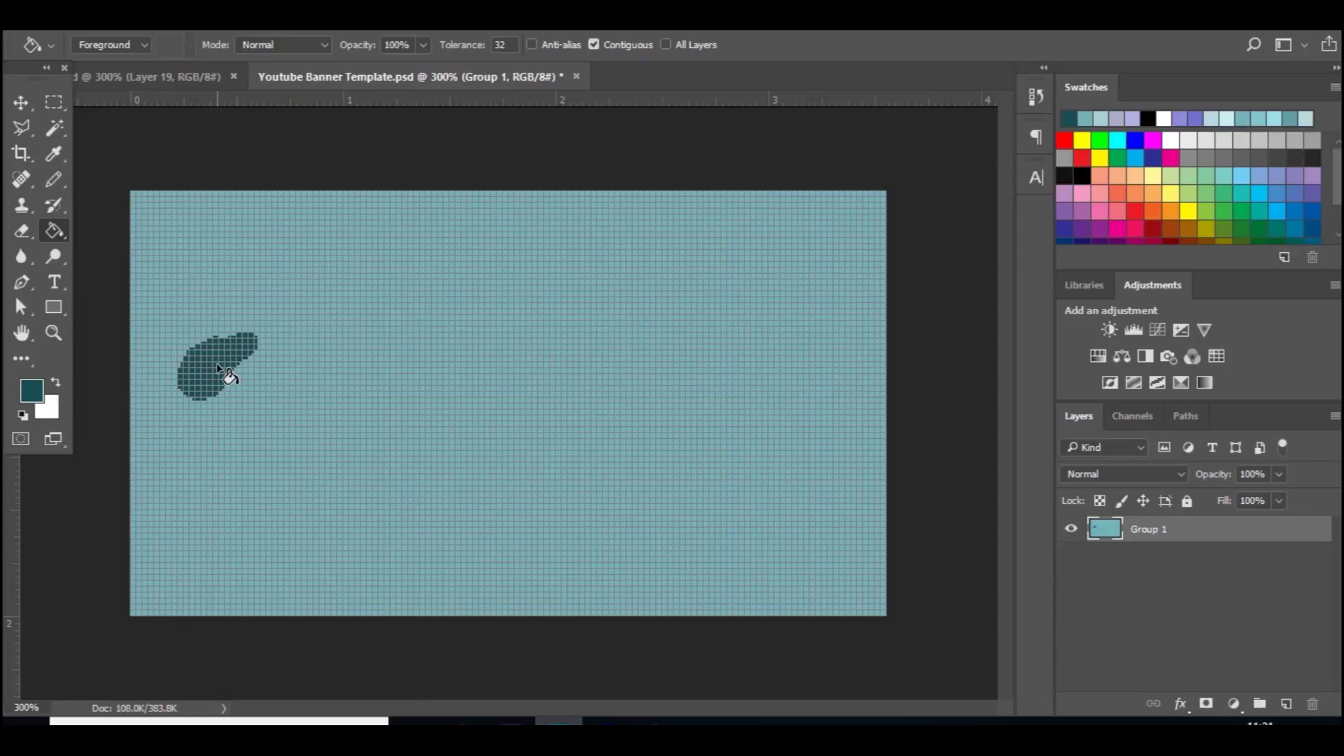
key("b")
key("g")
key("b")
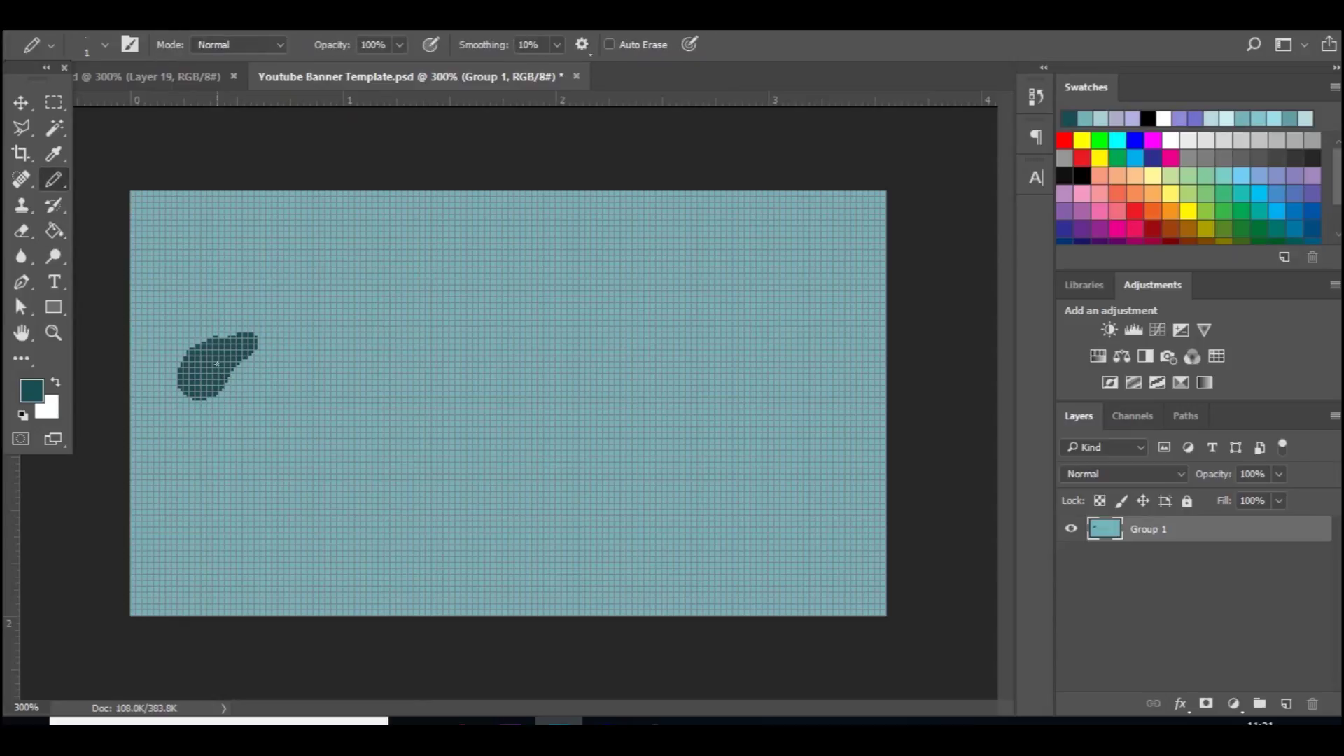
key("ctrl+plus")
key("ctrl+plus")
key("ctrl+plus")
key("ctrl+plus")
key("ctrl+plus")
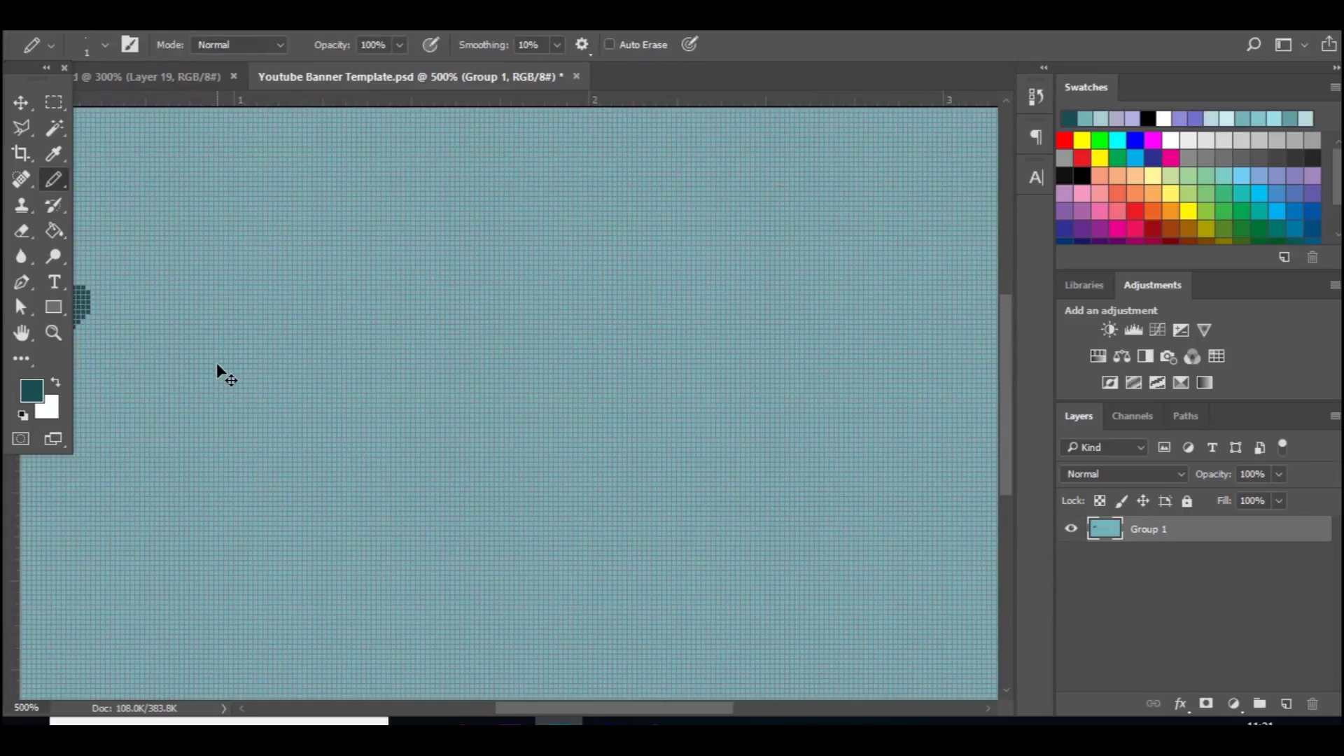
key("ctrl+plus")
key("h")
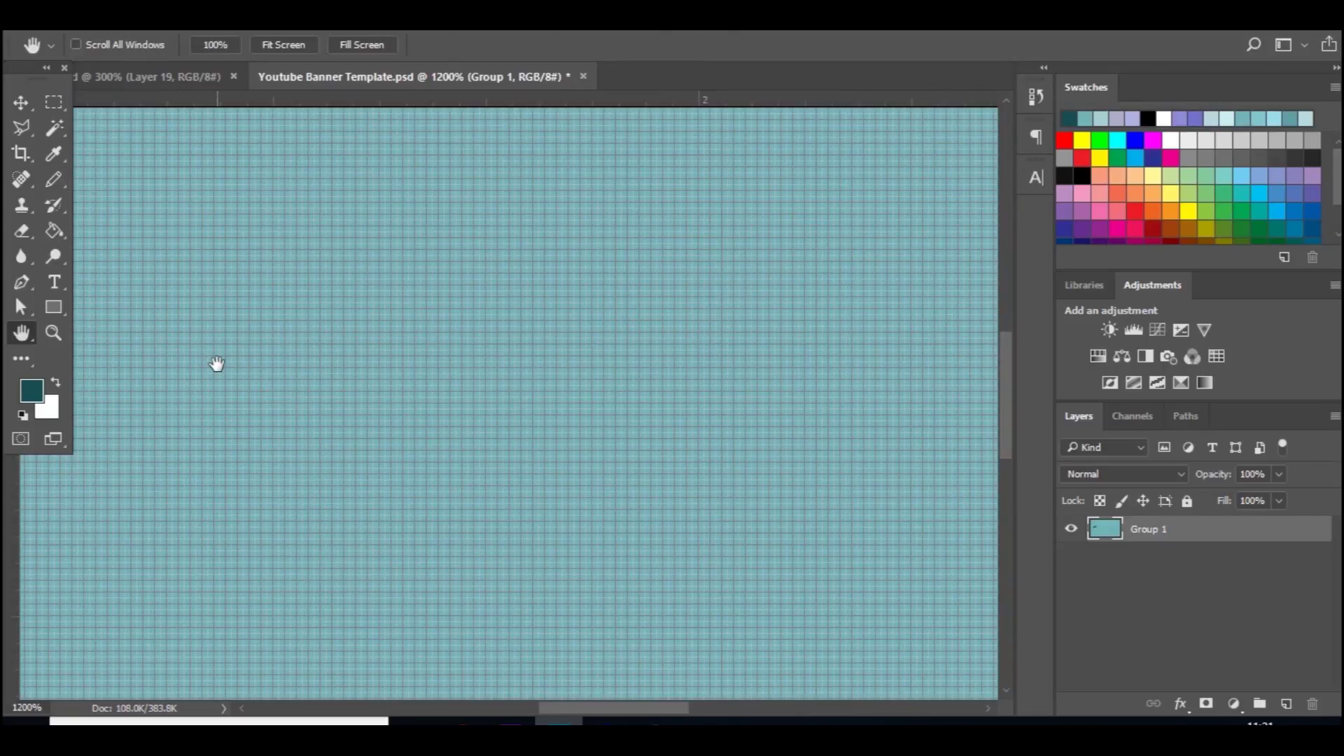
left_click_drag(380, 300, 696, 224)
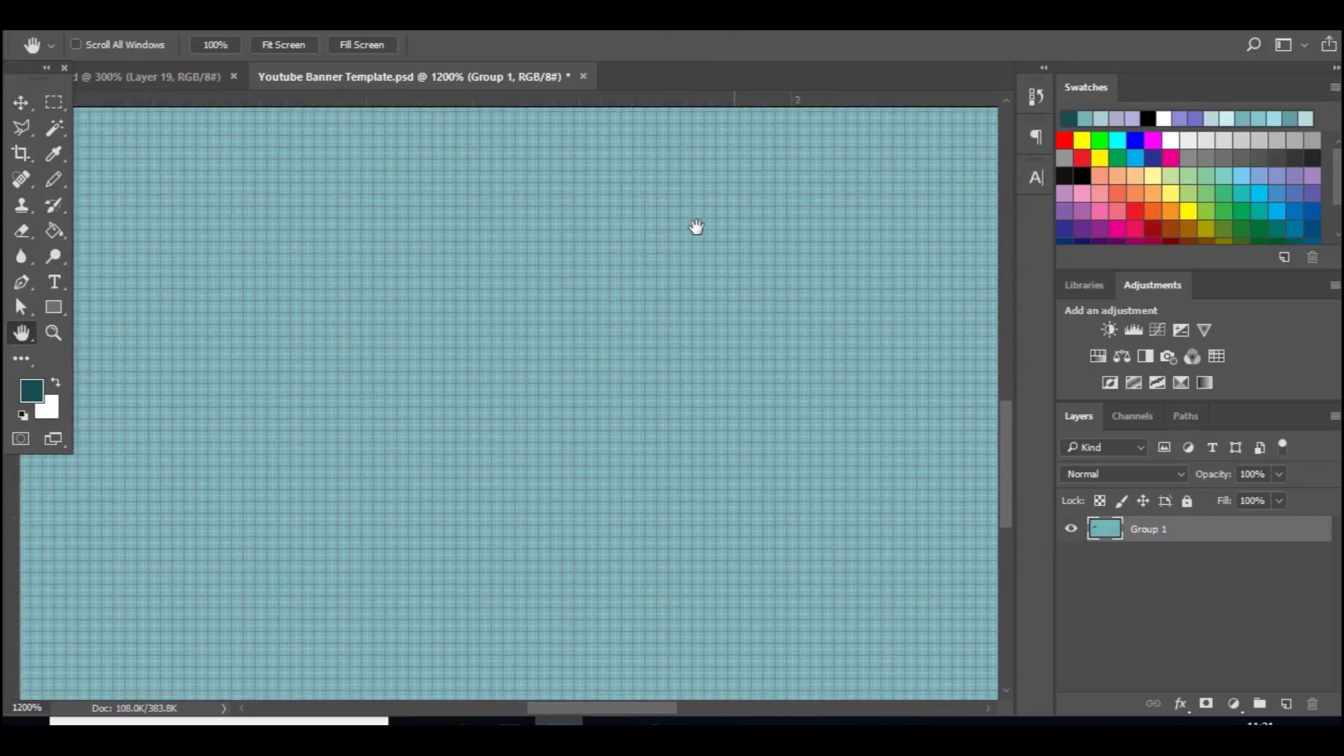
left_click_drag(378, 303, 772, 497)
left_click_drag(439, 282, 845, 433)
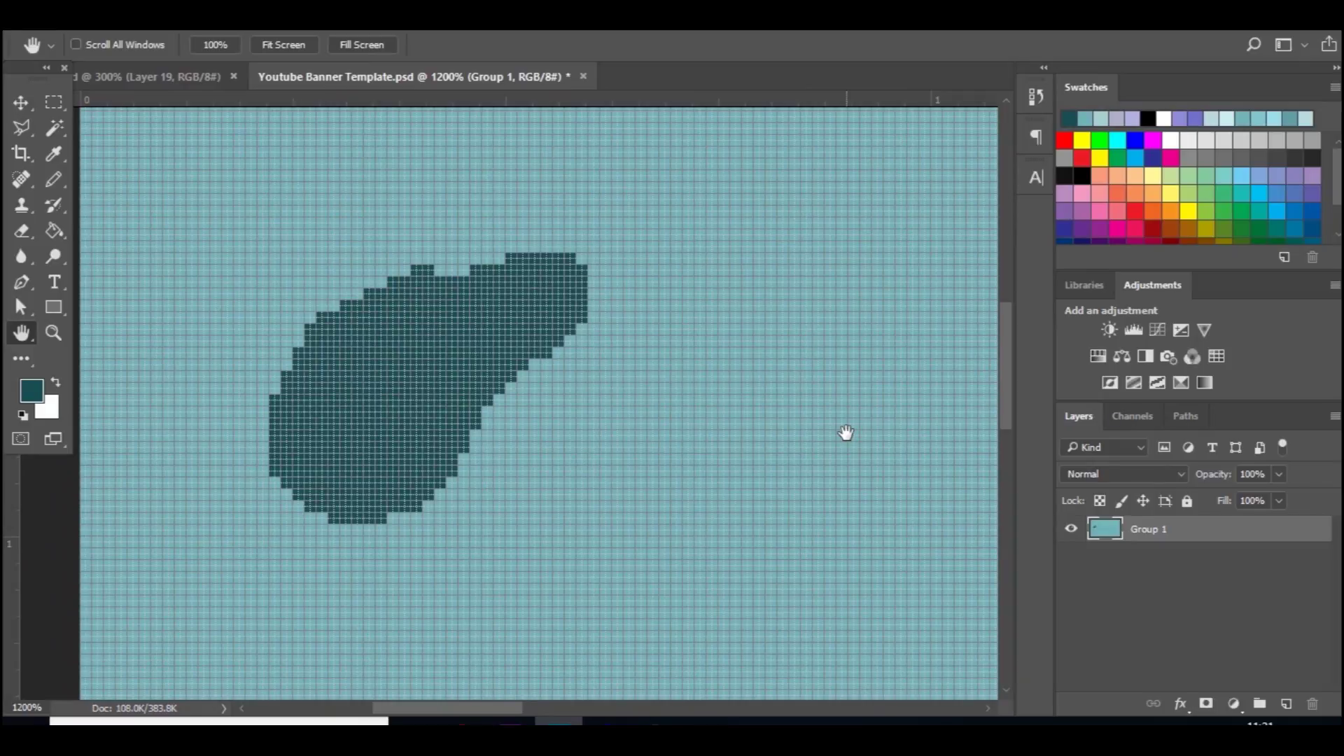
key("b")
key("g")
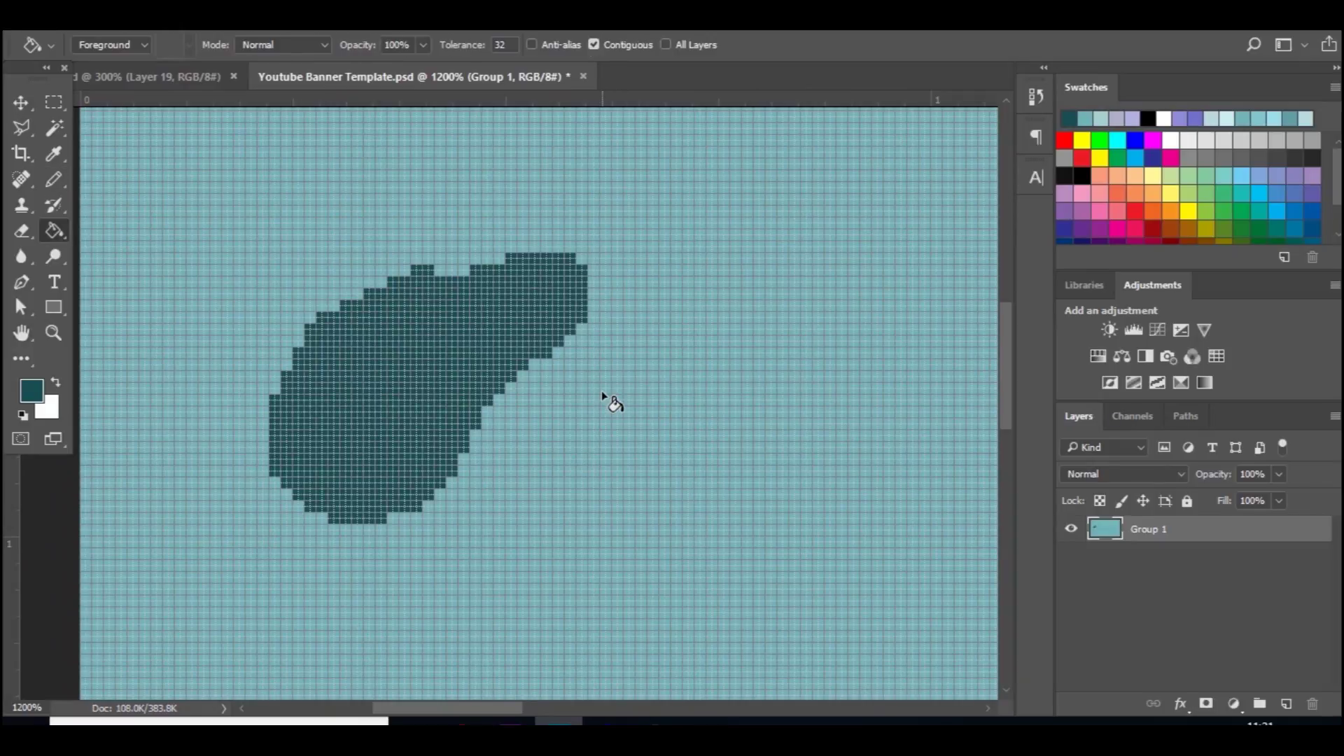
scroll(602, 389, "down", 5)
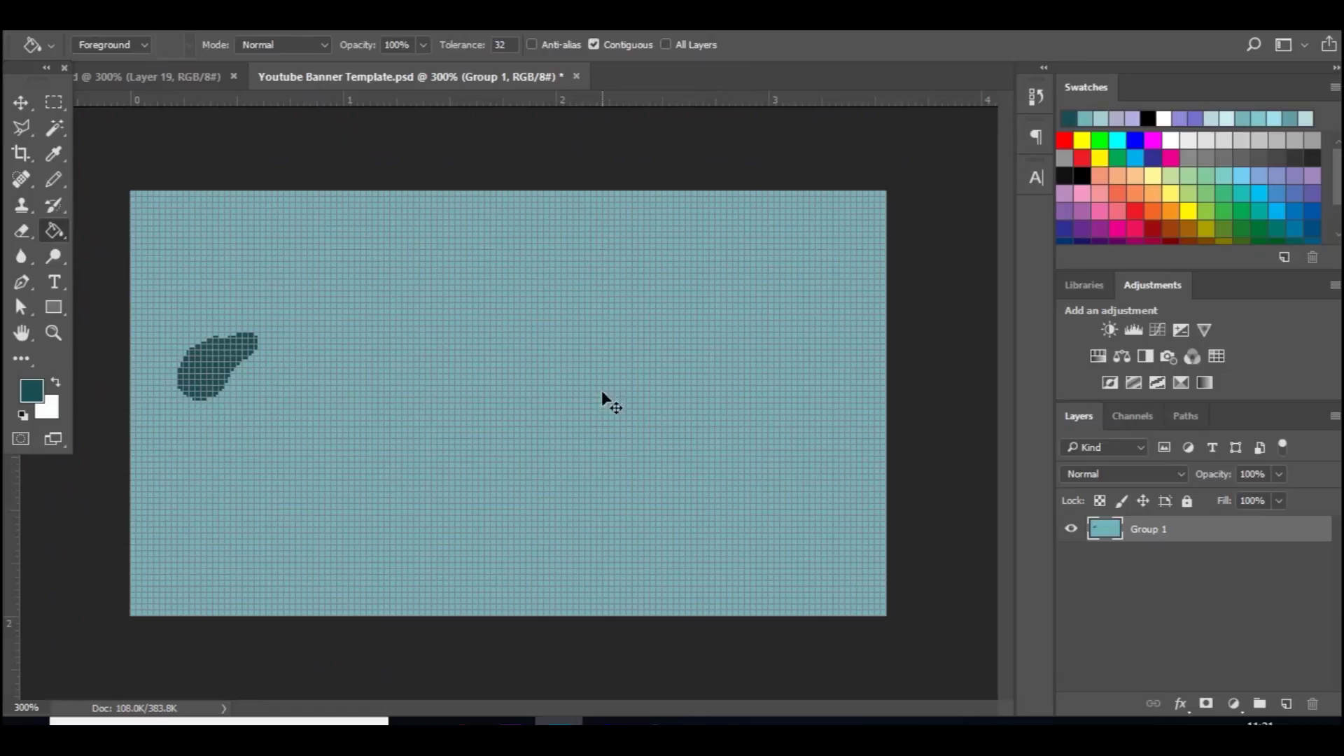
- Close the banner template without saving and return to the pixel sky artwork
left_click(576, 76)
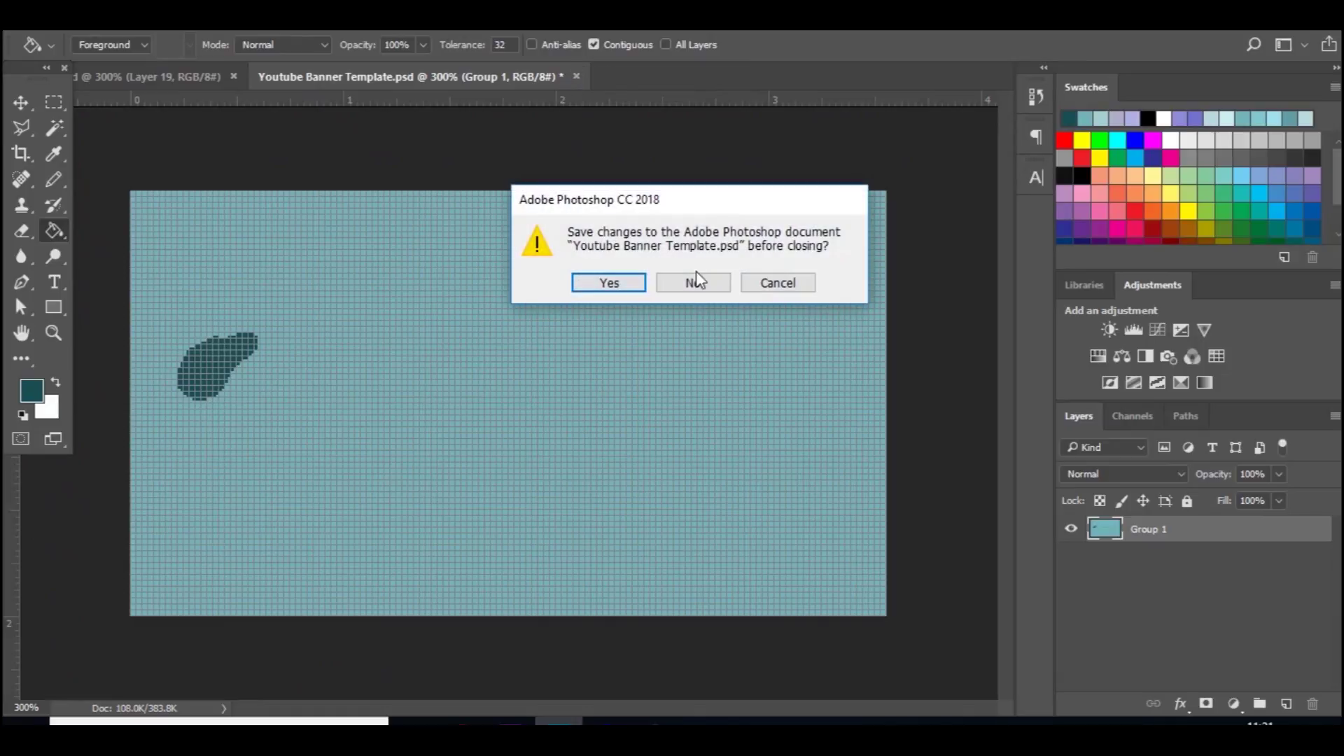
left_click(695, 282)
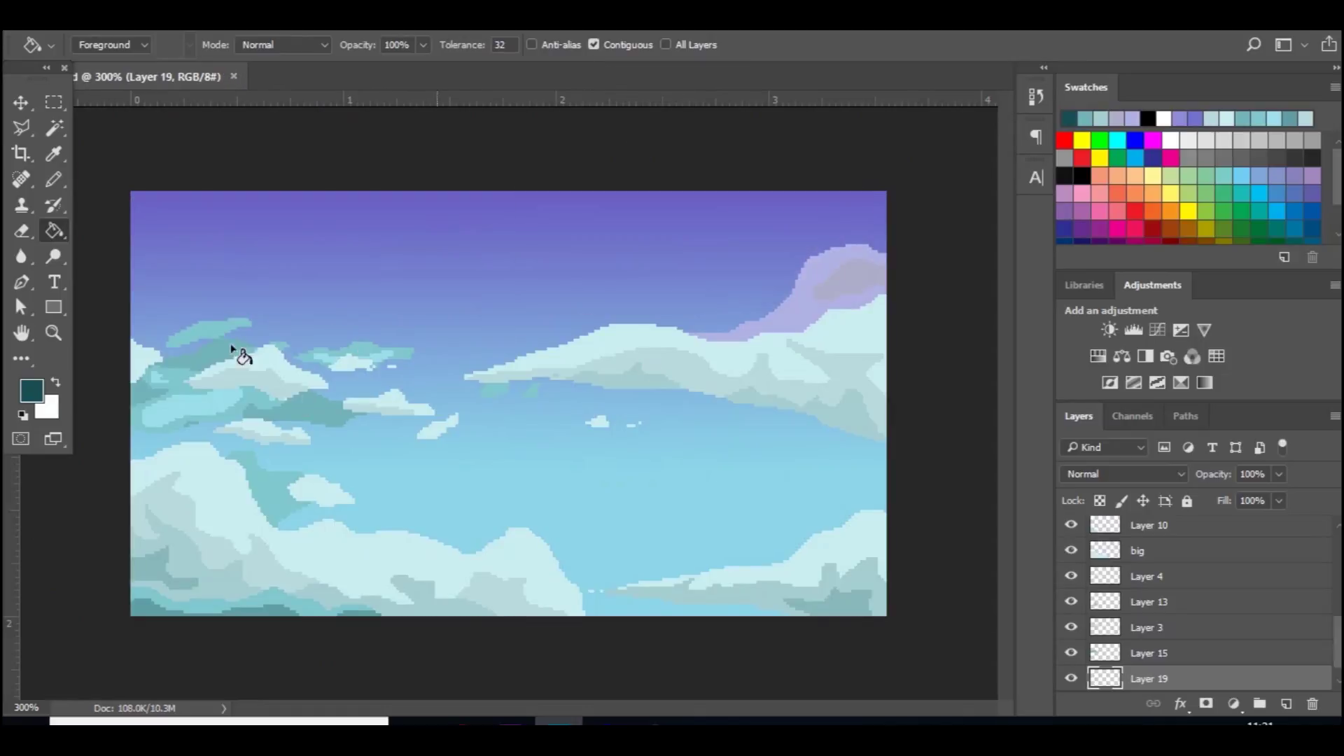
left_click(27, 103)
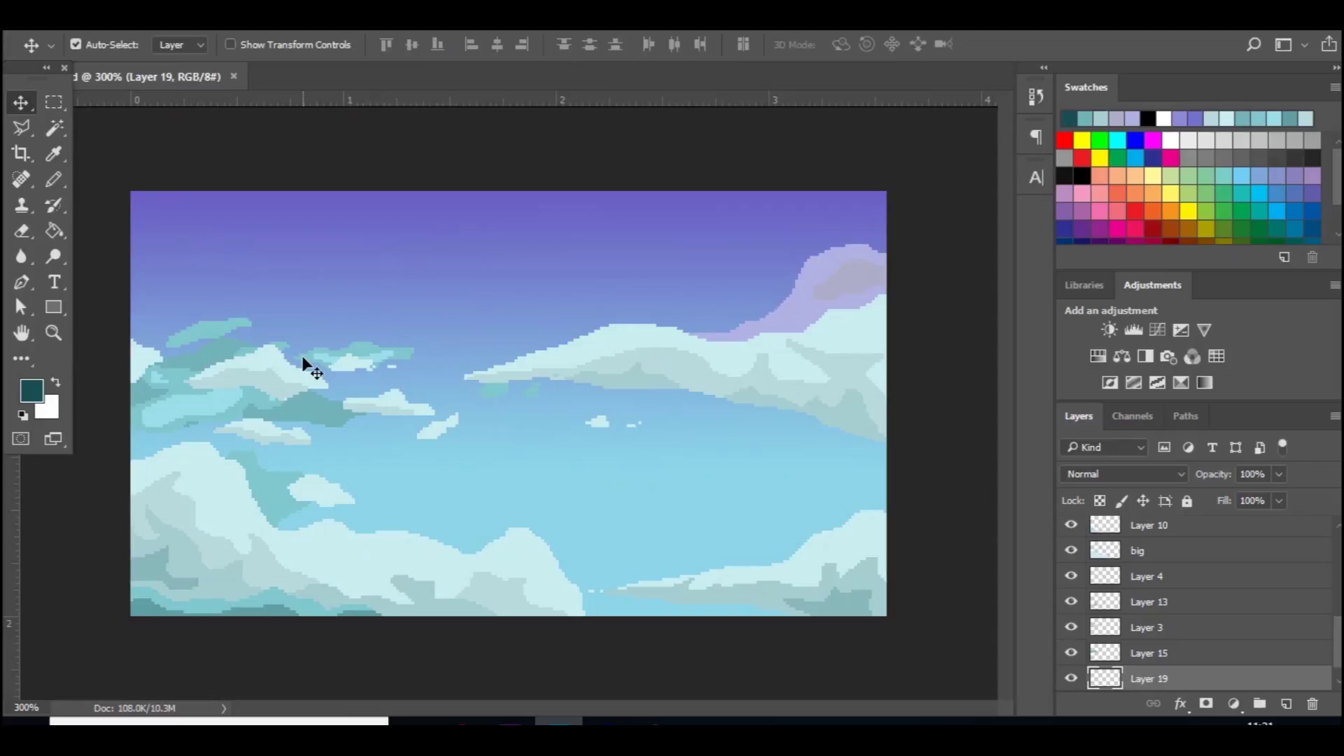
scroll(303, 358, "up", 1)
scroll(302, 359, "down", 2)
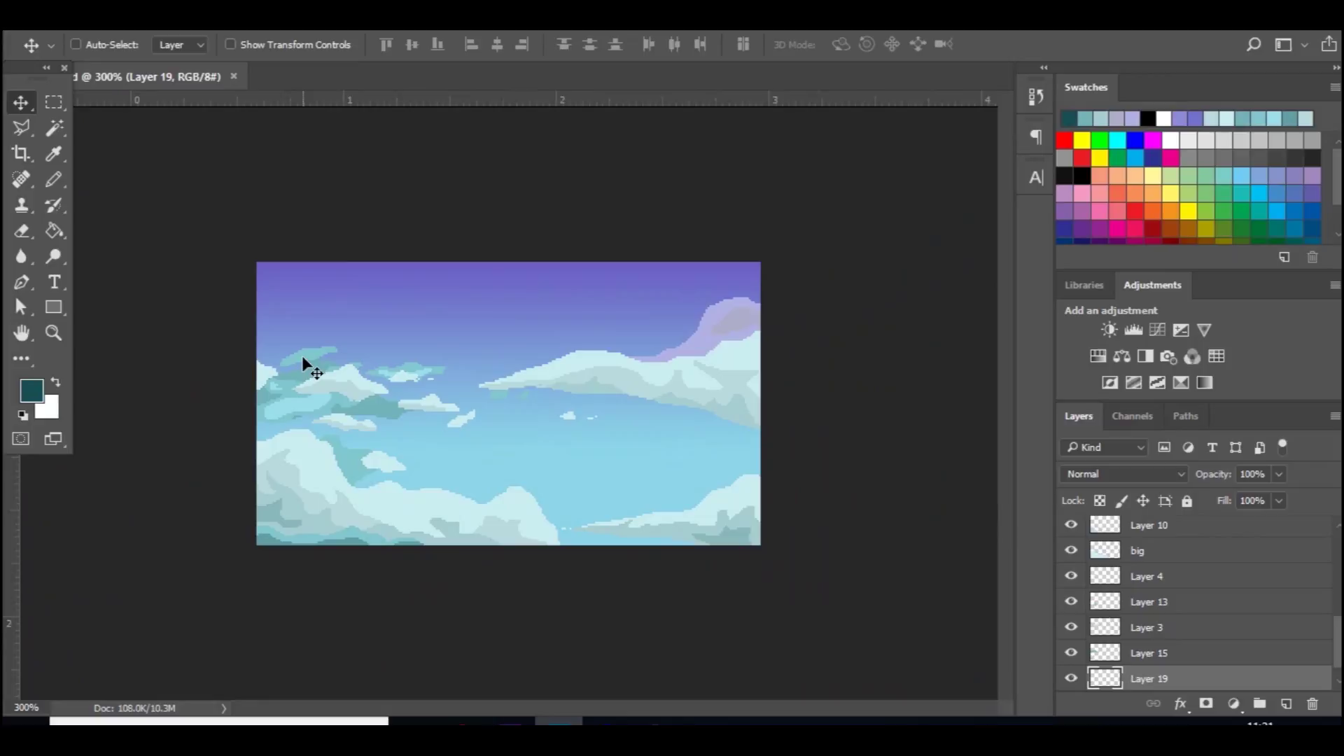
scroll(302, 358, "up", 1)
scroll(303, 358, "up", 2)
scroll(302, 358, "down", 1)
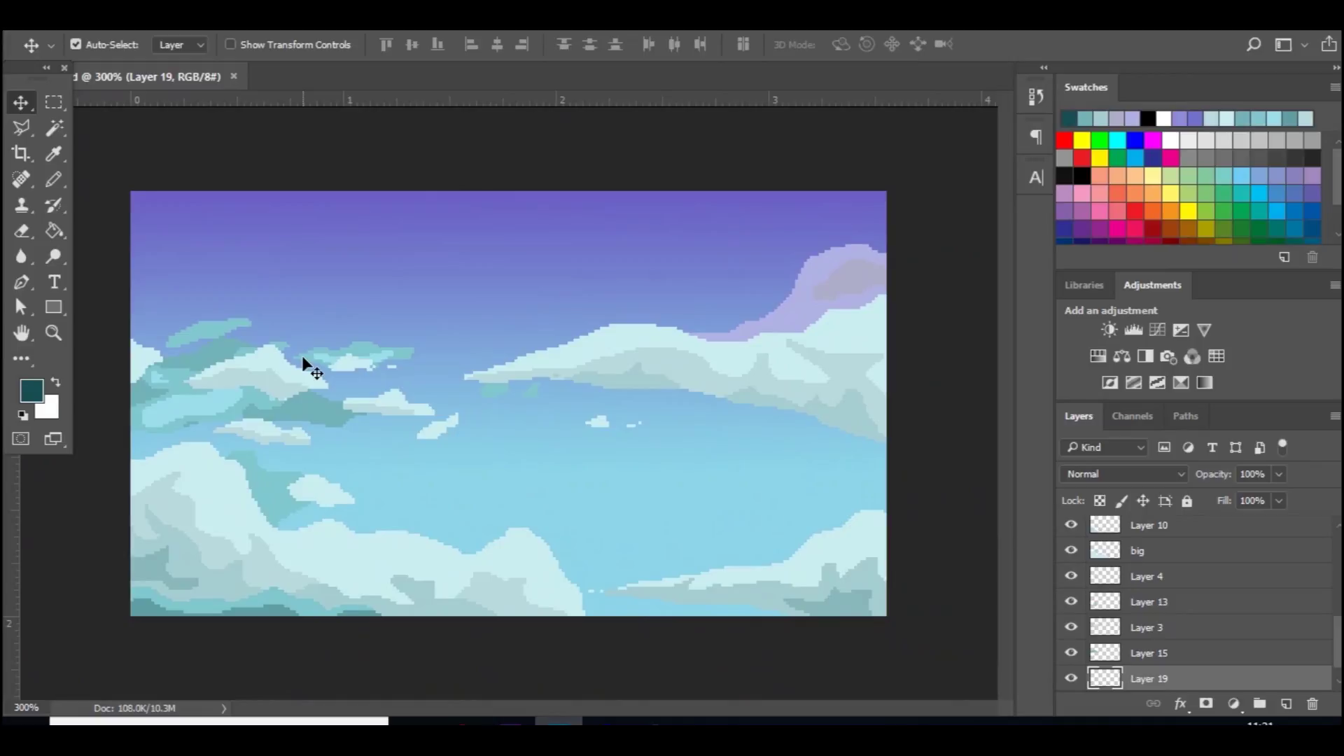
- Select the Pencil tool and zoom to 500% on the clouds
left_click(54, 179)
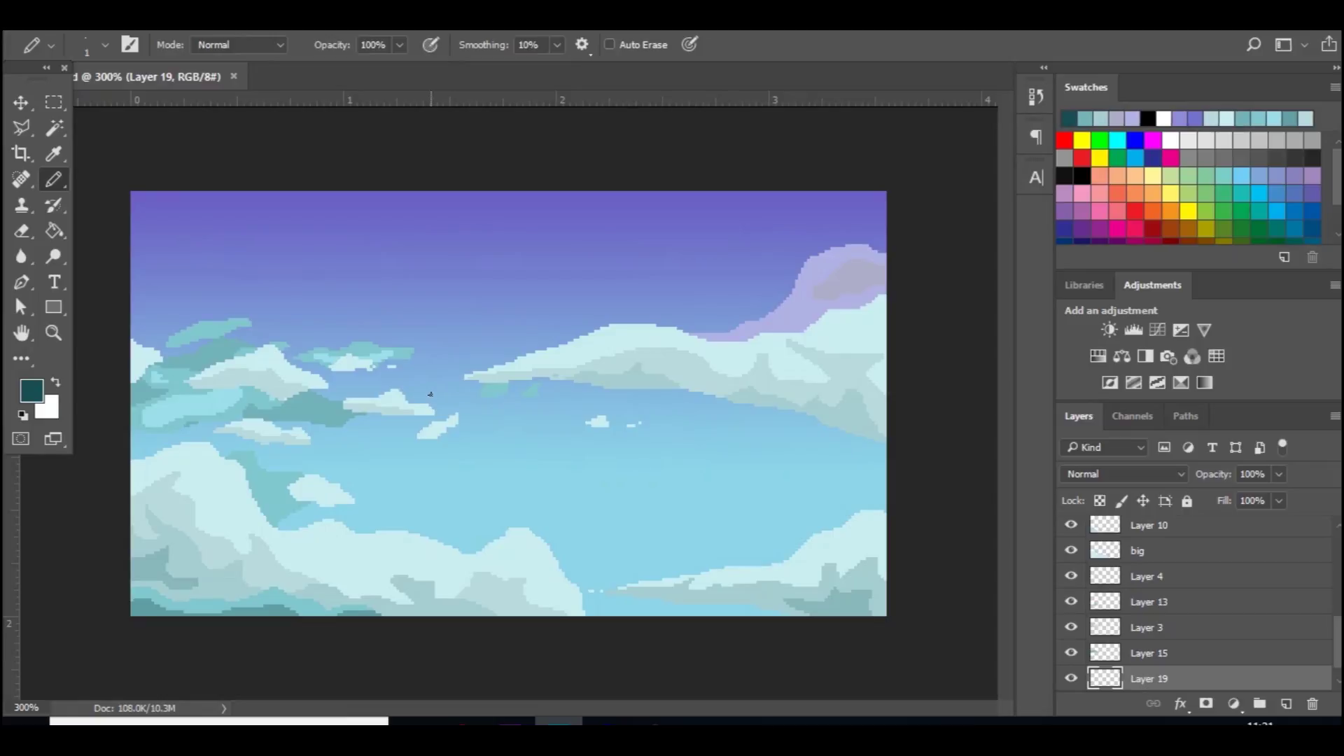
key("ctrl+plus")
key("ctrl+plus")
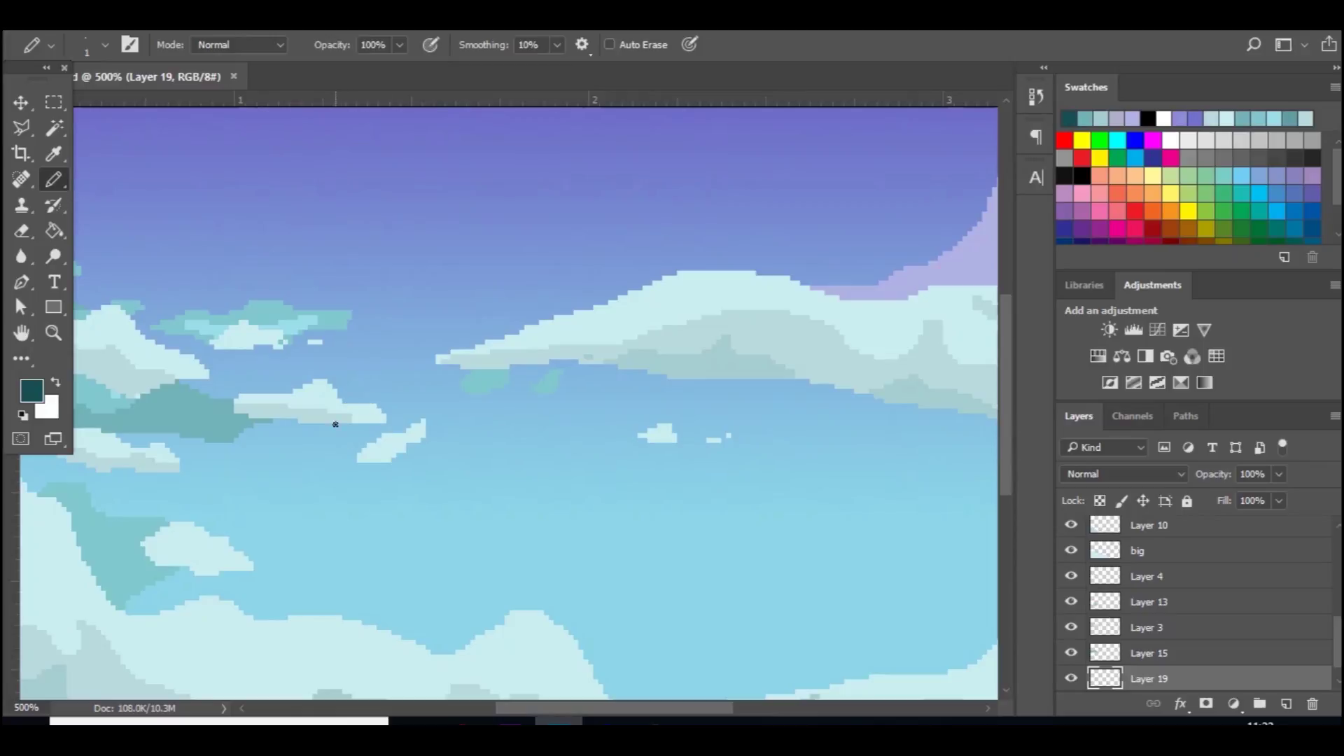
scroll(1338, 639, "up", 5)
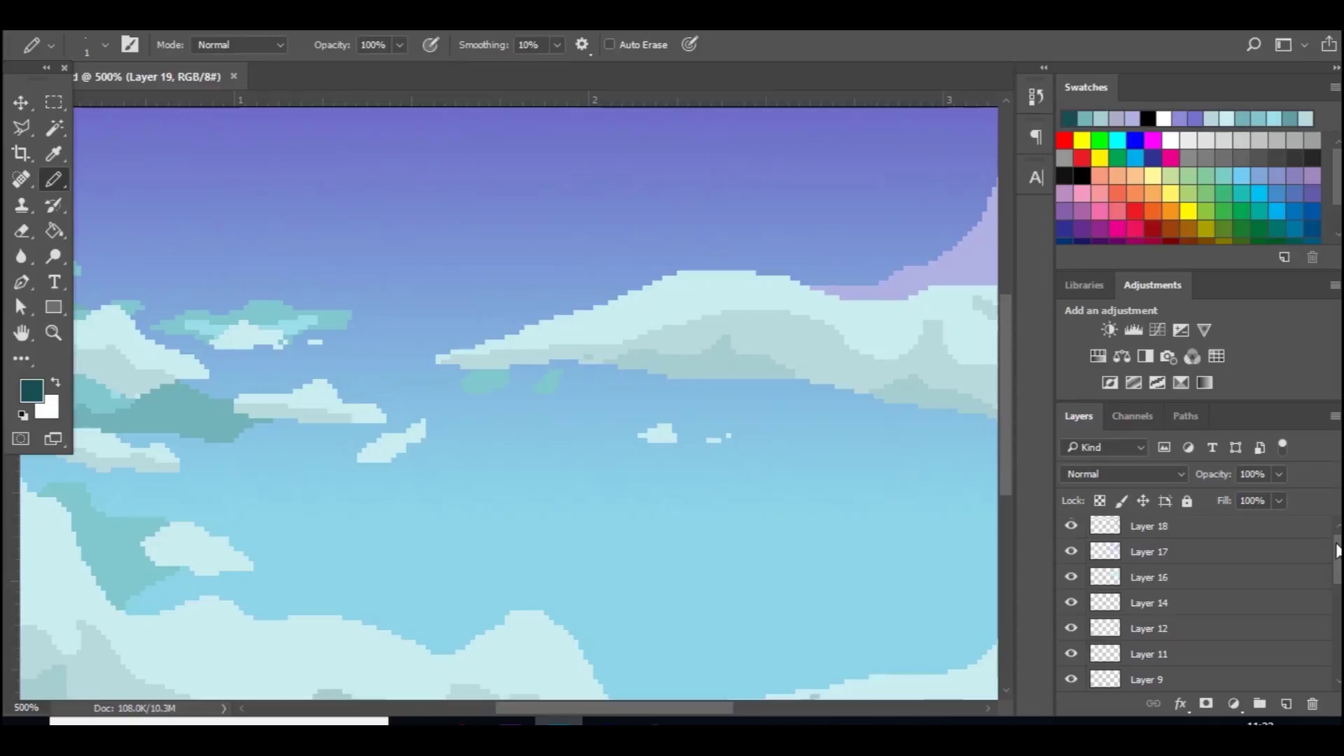
- Add a new layer above Layer 18 and set the foreground colour to blue 4764c2
left_click(1190, 531)
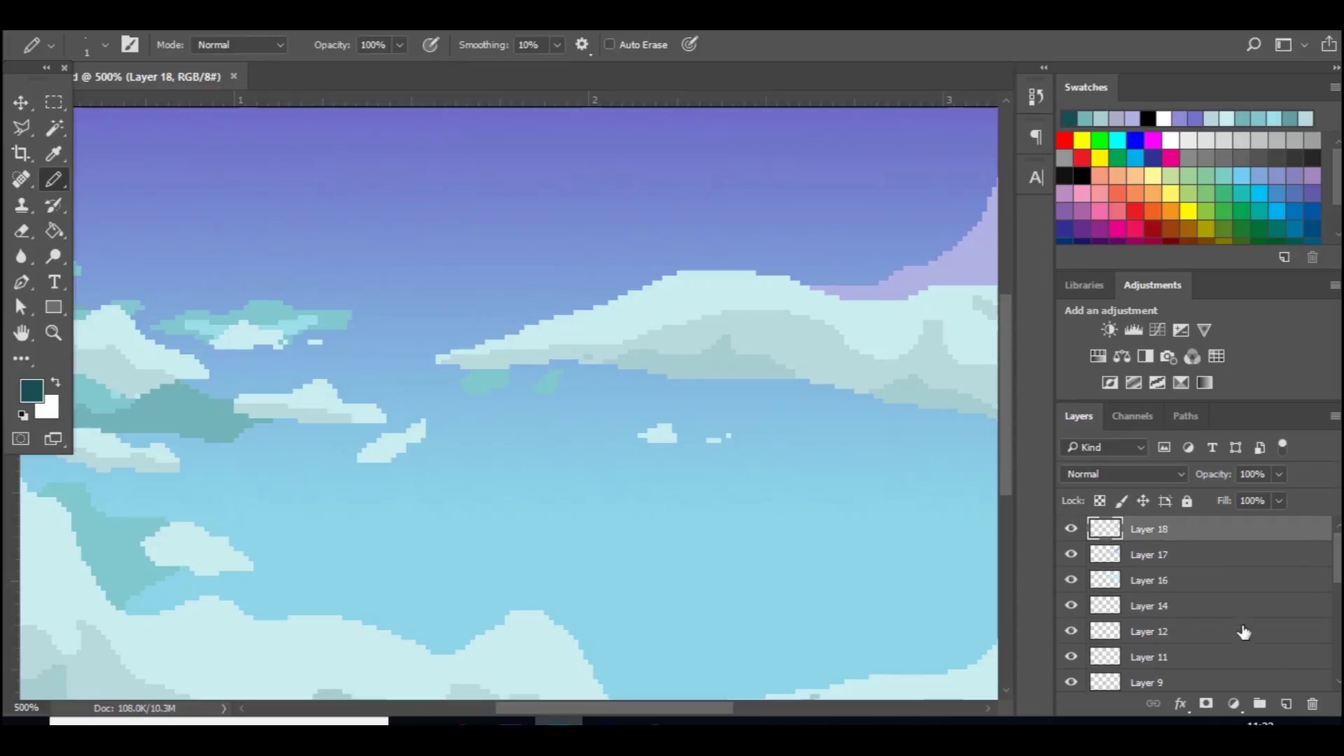
left_click(1283, 704)
left_click(32, 390)
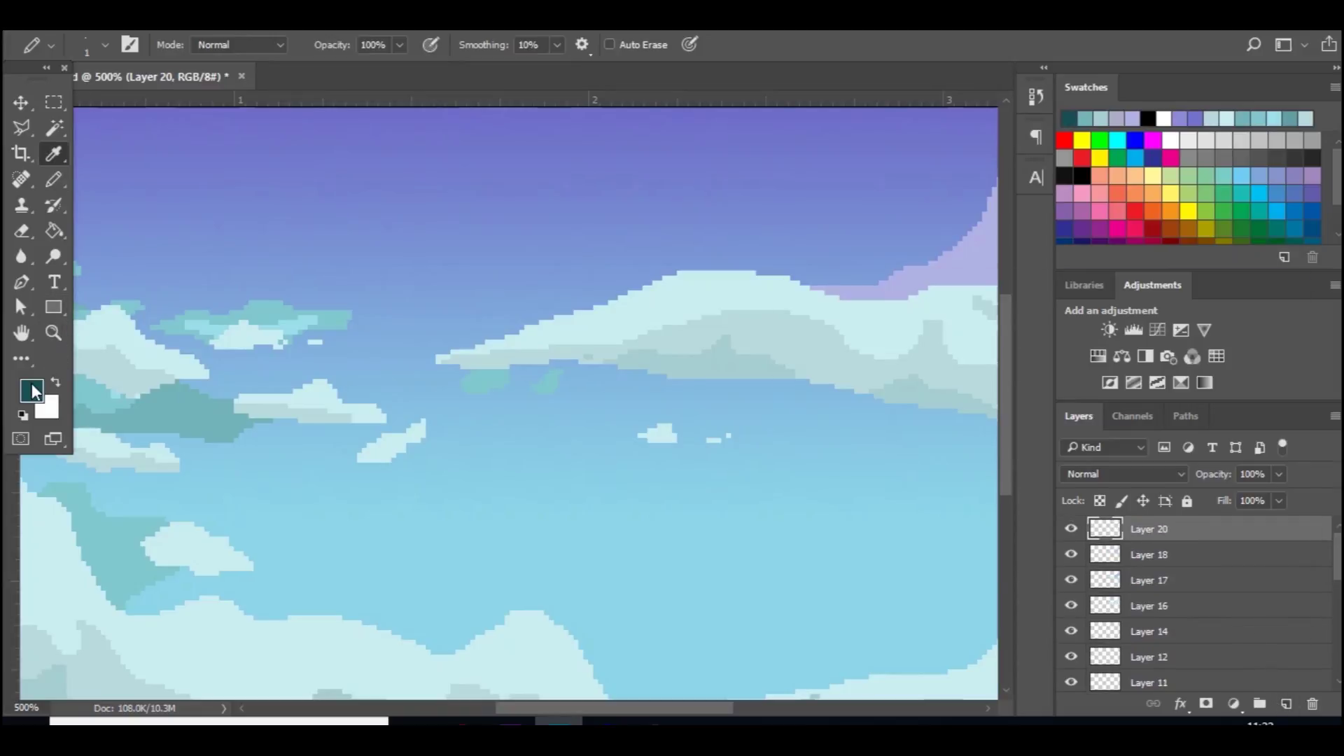
left_click_drag(1063, 447, 1065, 430)
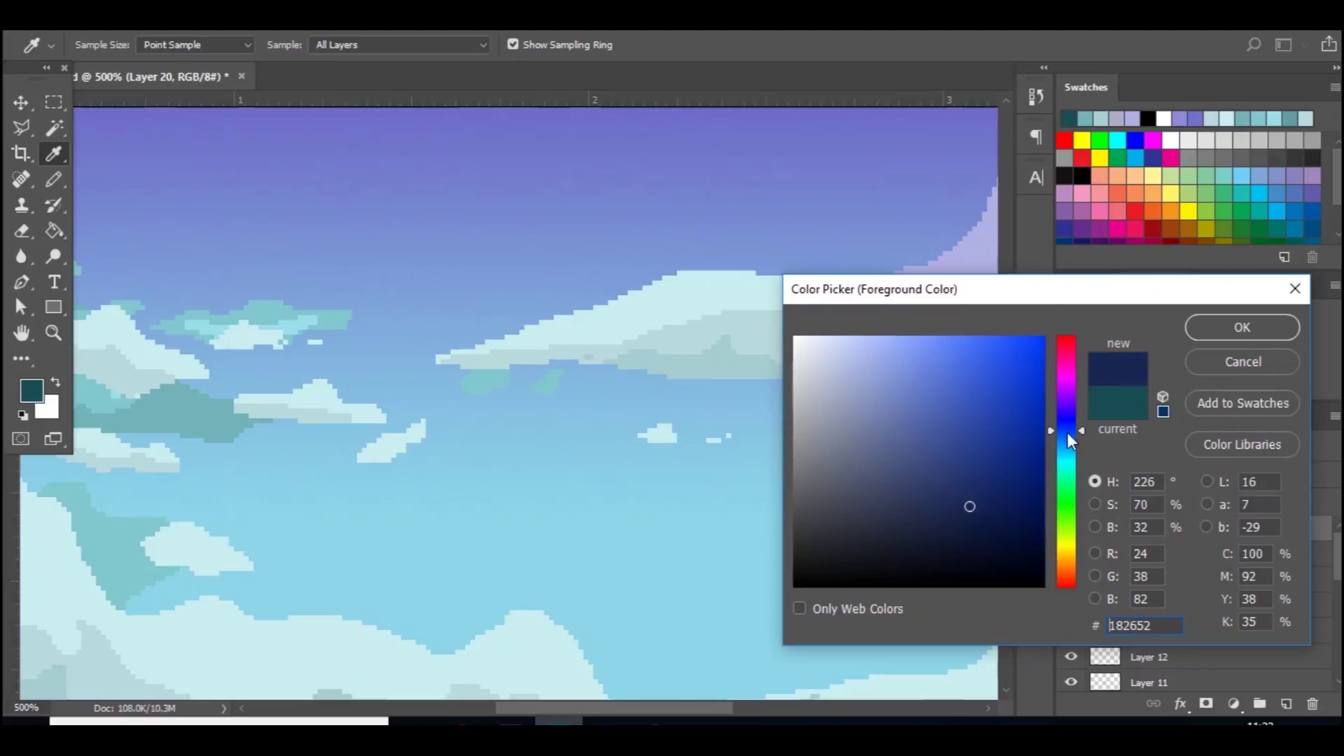
left_click_drag(959, 394, 953, 396)
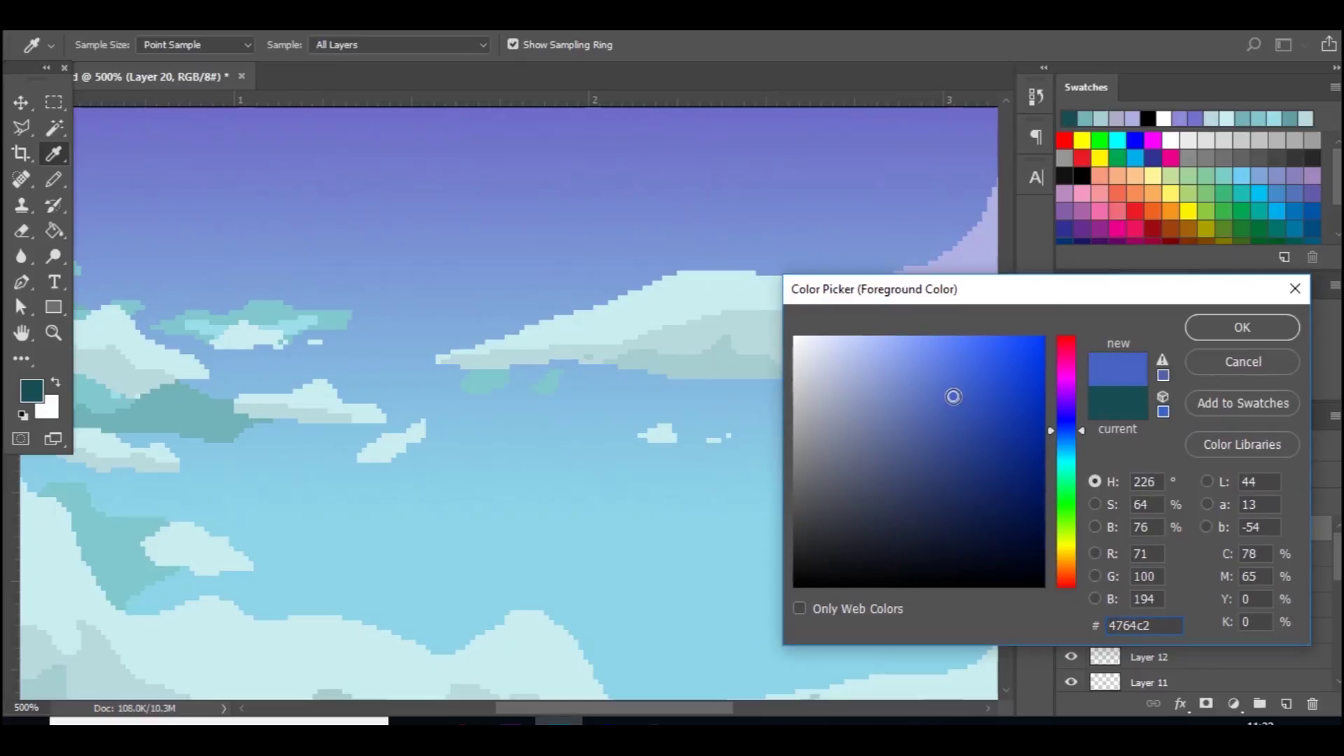
key("Return")
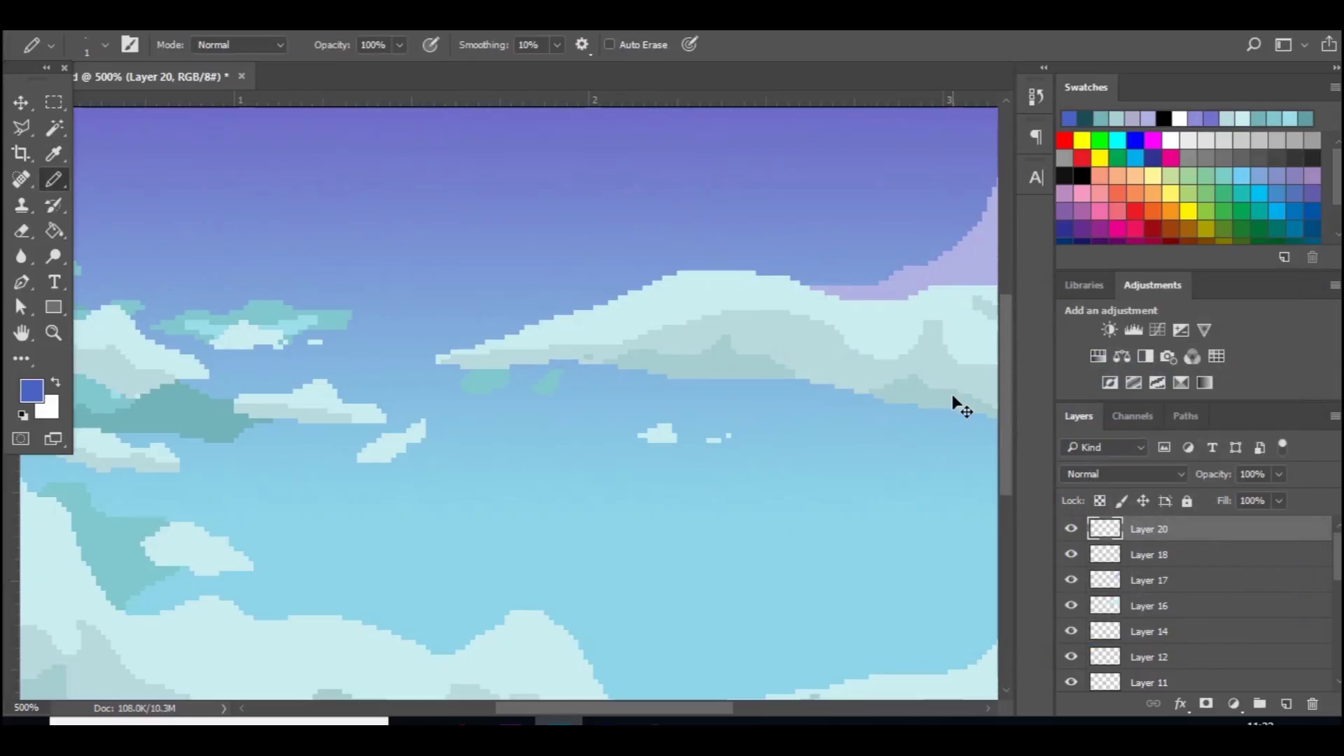
- Place a vertical guide at about 1.778 inches and zoom in to pixel level near the guide crossing
key("ctrl+minus")
key("ctrl+minus")
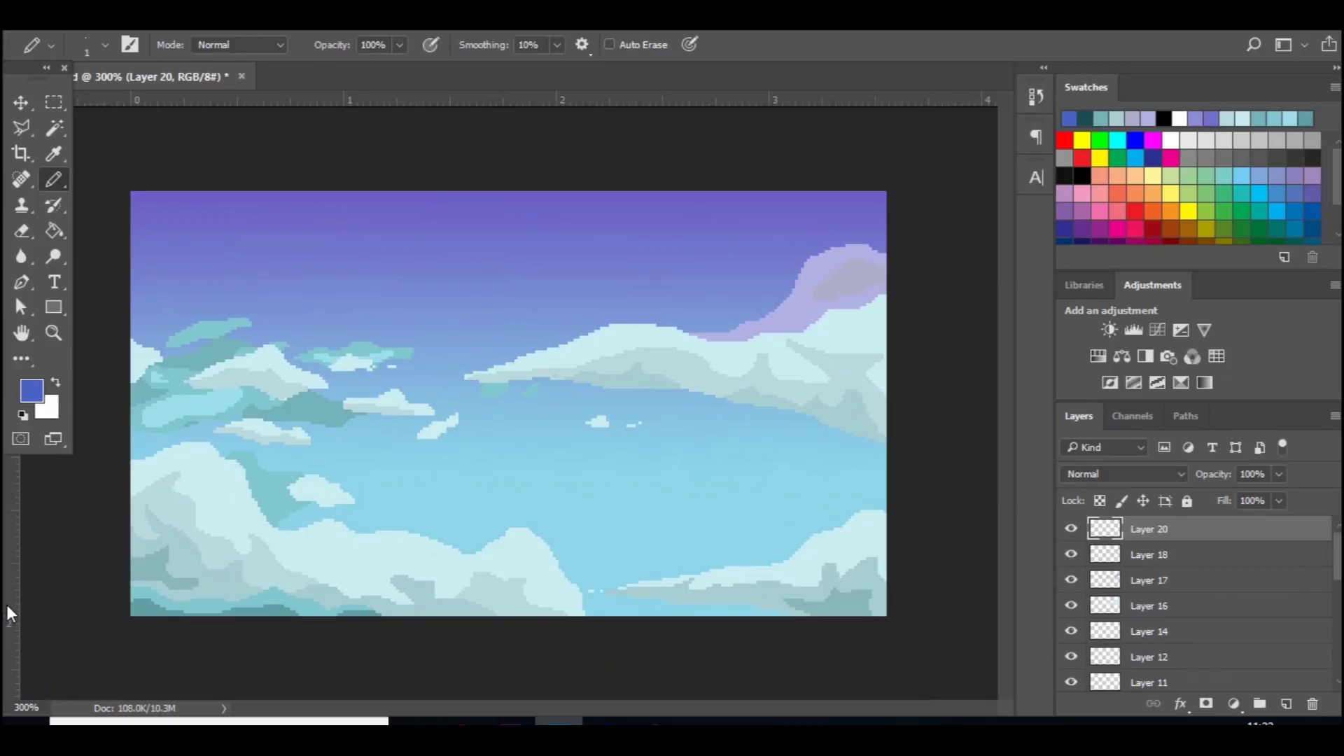
left_click_drag(7, 603, 513, 602)
key("ctrl+plus")
key("ctrl+plus")
key("ctrl+plus")
key("ctrl+plus")
key("ctrl+plus")
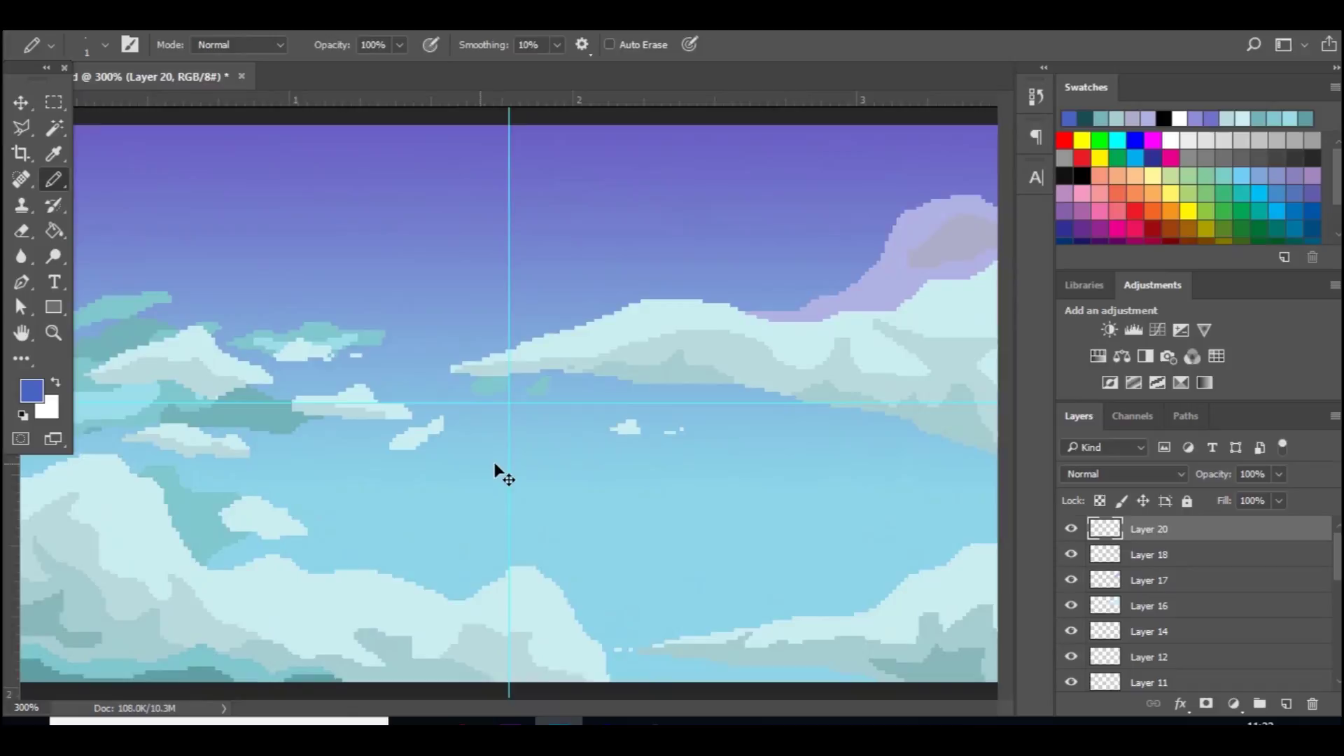
key("ctrl+plus")
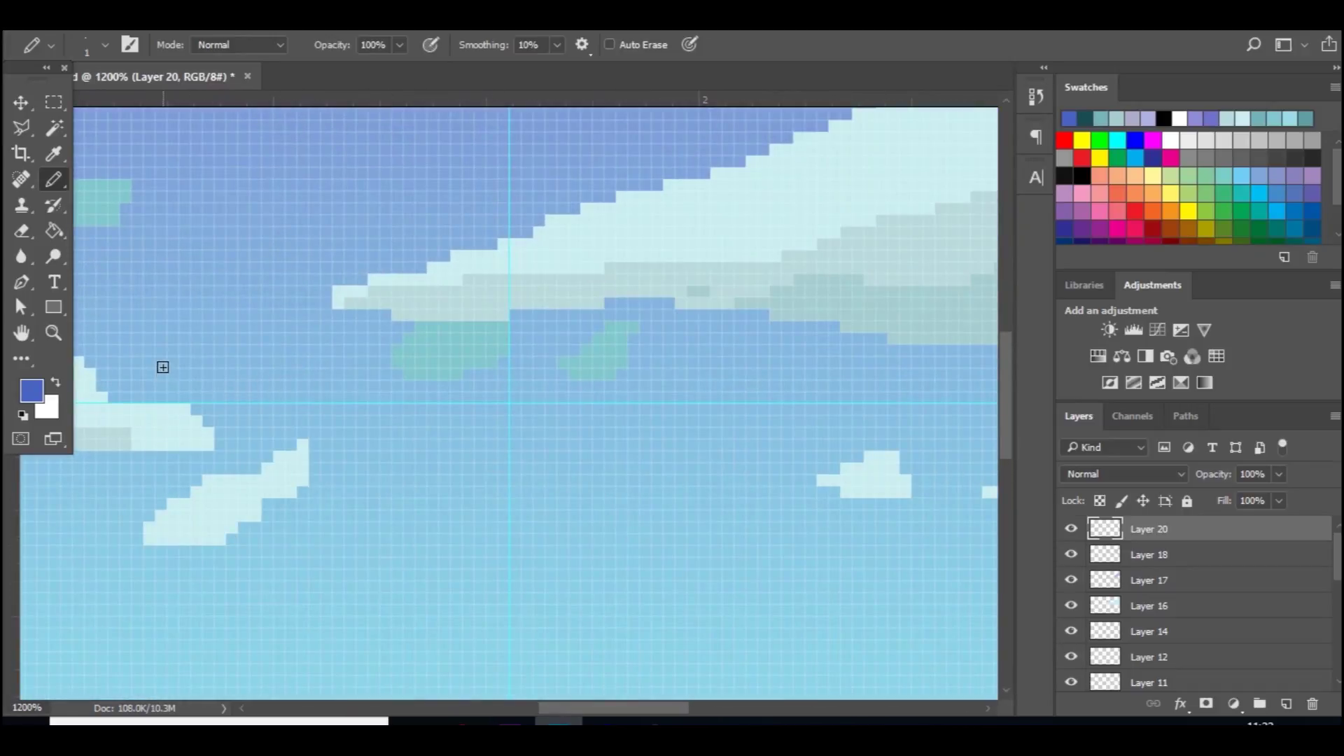
- Pencil-draw the blue T, the next letter and the M's first leg, then open Print Settings
mouse_move(161, 361)
left_mouse_down()
mouse_move(159, 479)
mouse_move(183, 491)
mouse_move(171, 365)
mouse_move(180, 479)
mouse_move(169, 387)
left_mouse_up()
mouse_move(125, 350)
left_mouse_down()
mouse_move(179, 374)
mouse_move(232, 374)
mouse_move(147, 350)
mouse_move(126, 359)
mouse_move(161, 361)
left_mouse_up()
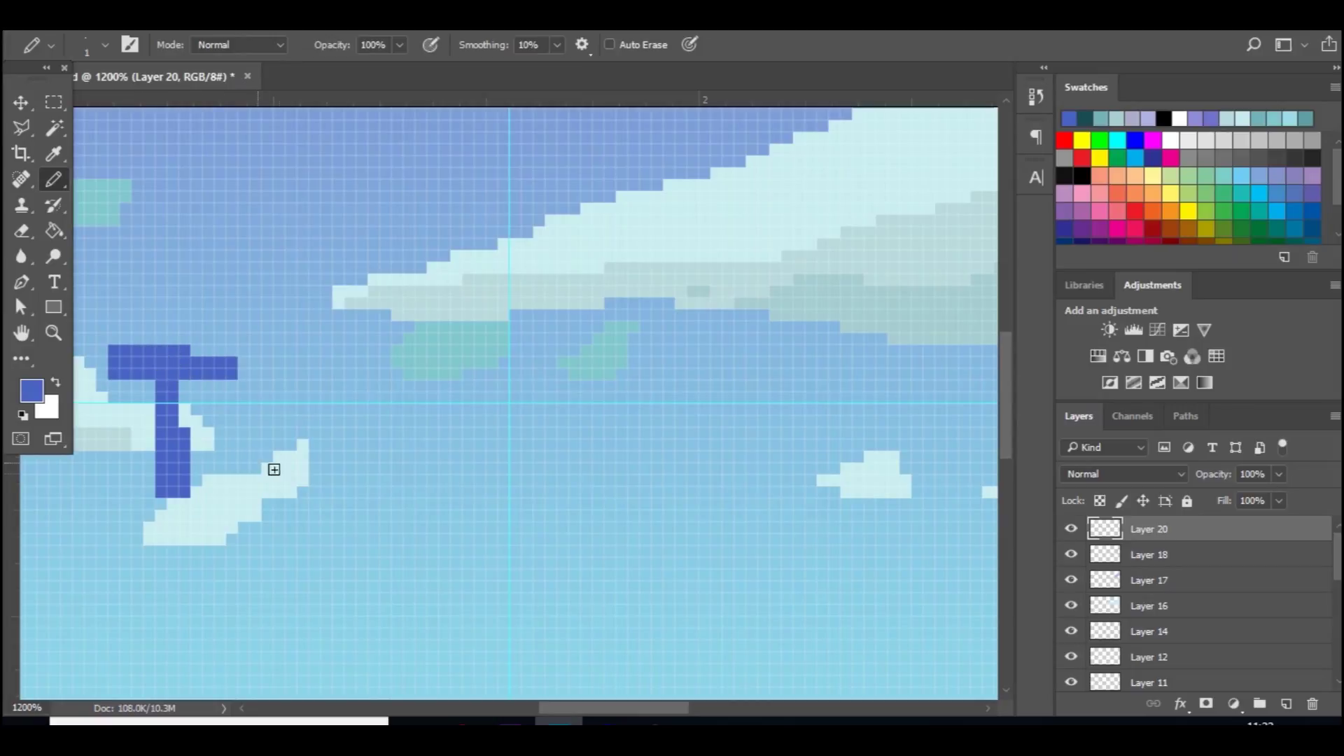
left_click(269, 493)
mouse_move(269, 494)
left_mouse_down()
mouse_move(289, 432)
mouse_move(285, 360)
mouse_move(286, 493)
mouse_move(289, 444)
left_mouse_up()
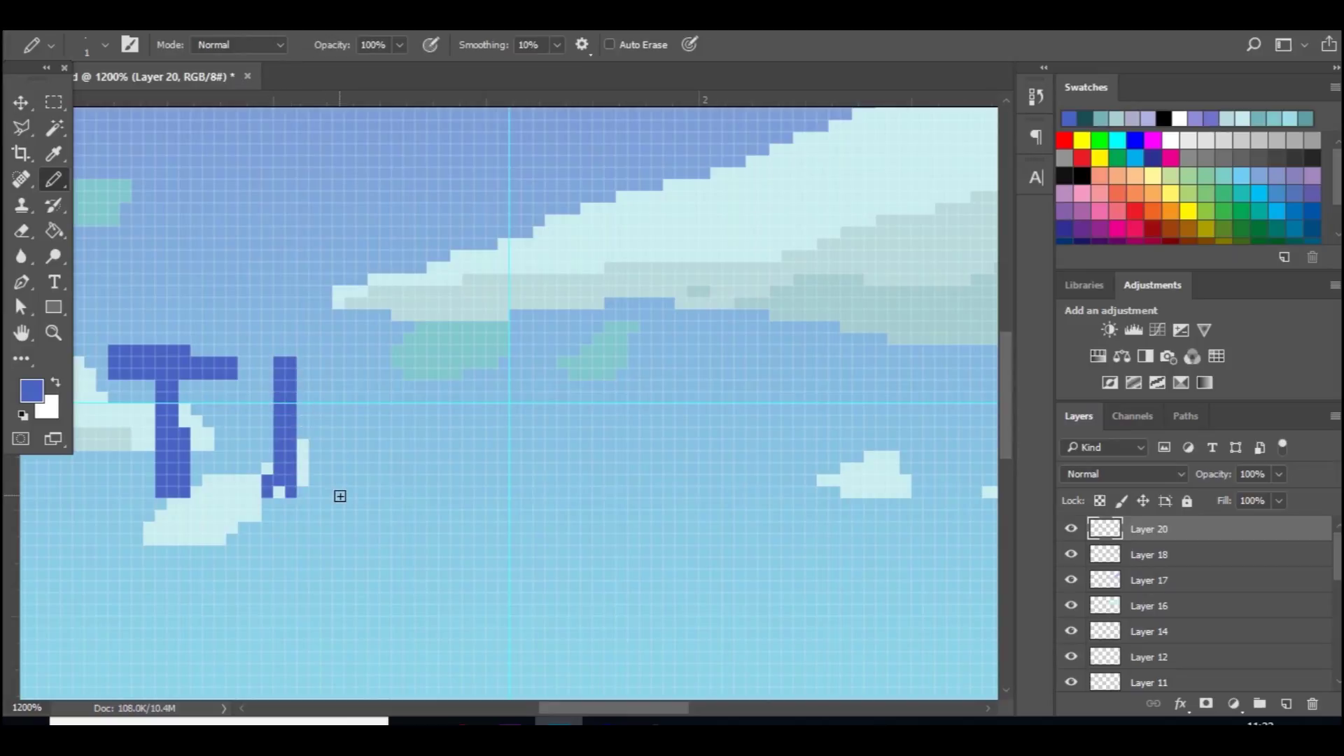
mouse_move(339, 495)
left_mouse_down()
mouse_move(345, 365)
mouse_move(361, 380)
mouse_move(359, 425)
mouse_move(347, 362)
mouse_move(348, 485)
mouse_move(357, 441)
mouse_move(361, 481)
mouse_move(358, 388)
mouse_move(375, 361)
mouse_move(406, 493)
mouse_move(399, 370)
left_mouse_up()
key("ctrl+minus")
key("ctrl+minus")
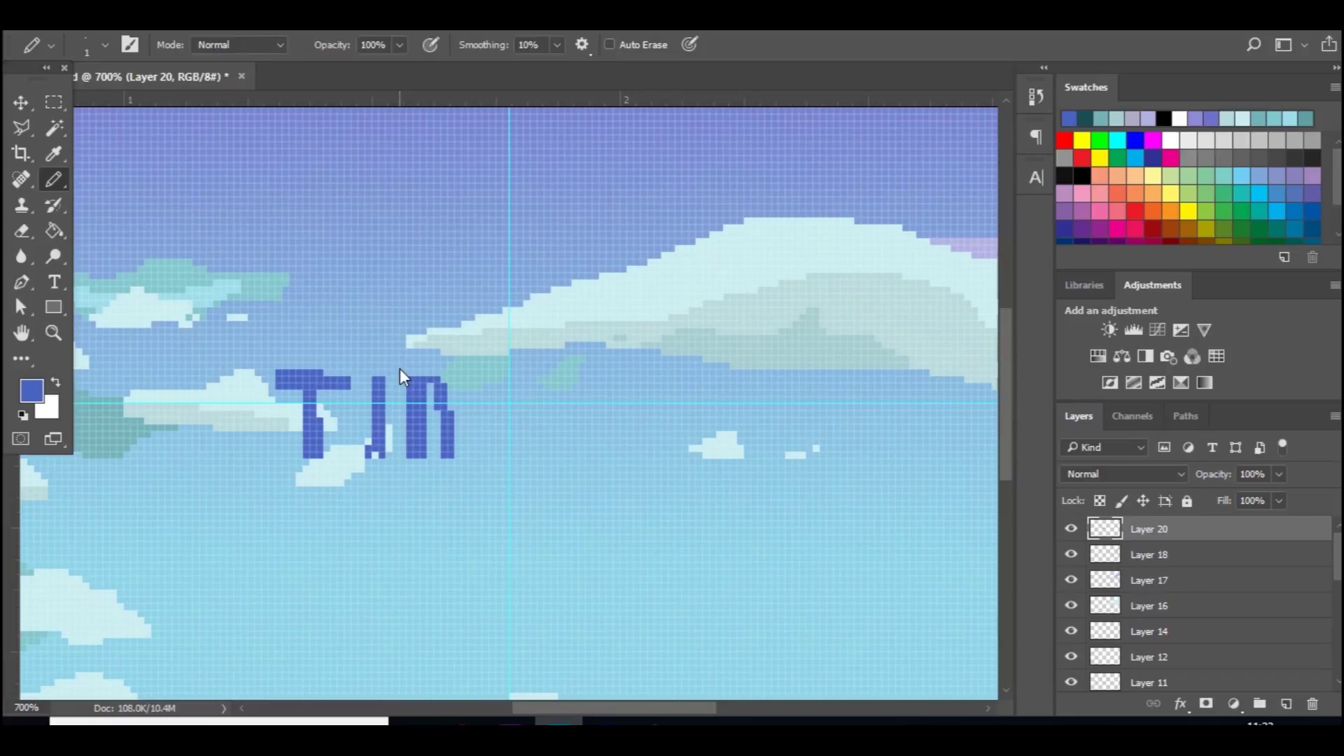
key("ctrl+p")
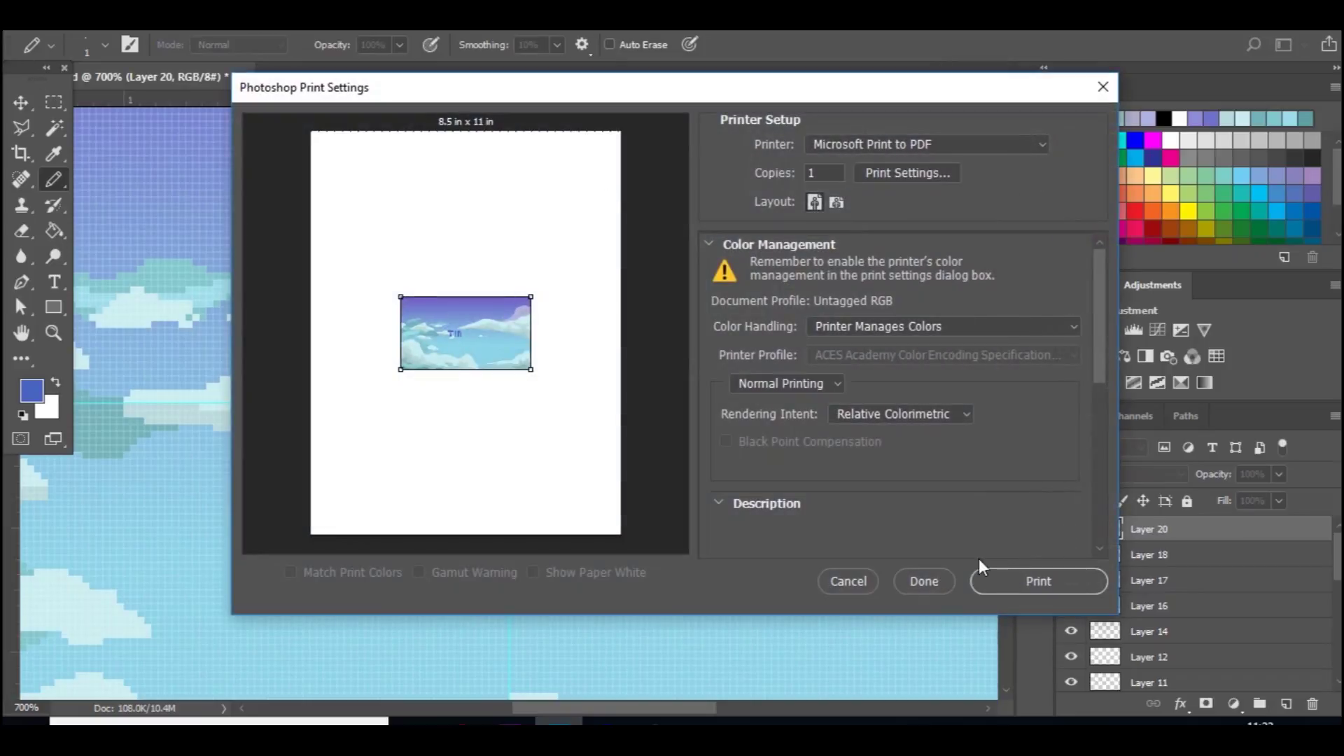
- Cancel Print Settings and zoom out to 300% to see the whole banner
left_click(847, 581)
key("ctrl+minus")
key("ctrl+minus")
key("ctrl+minus")
key("ctrl+minus")
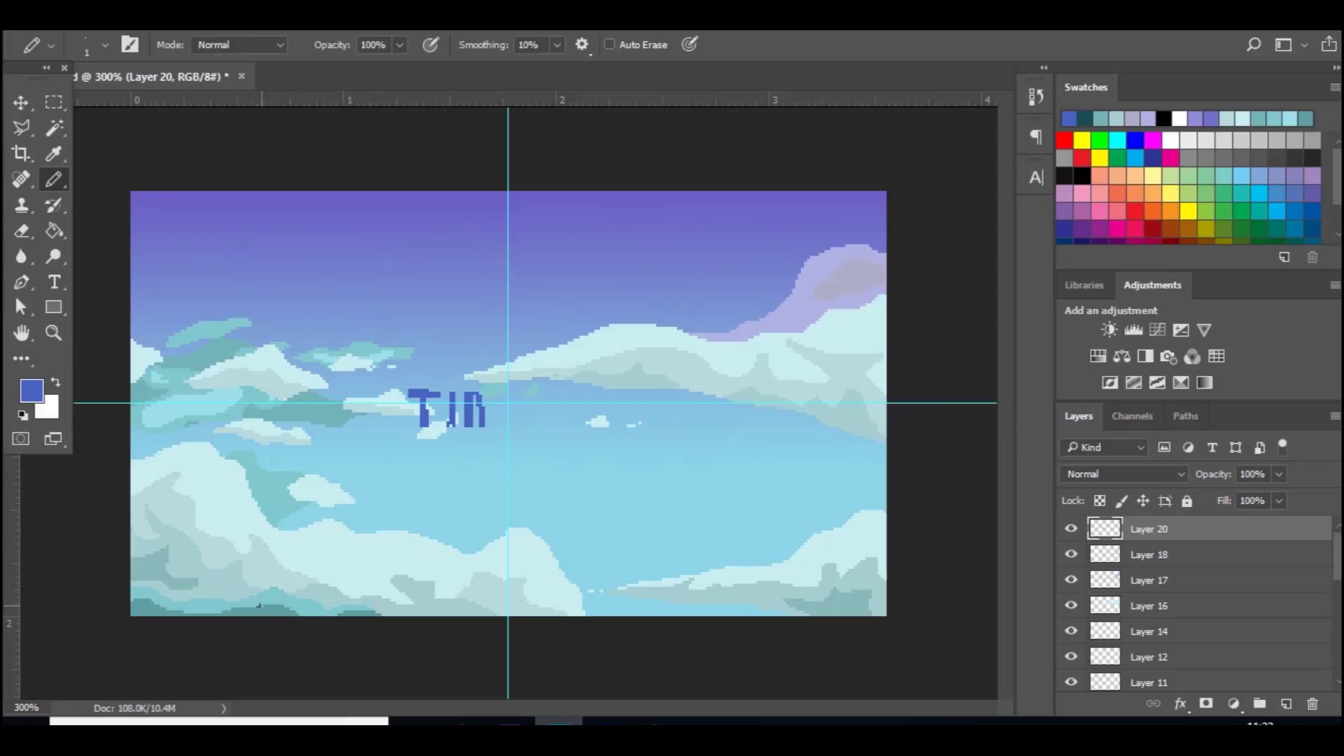
- At pixel-level zoom, pencil the rest of the M and the P in blue
key("ctrl+plus")
key("ctrl+plus")
key("ctrl+plus")
key("ctrl+plus")
key("ctrl+plus")
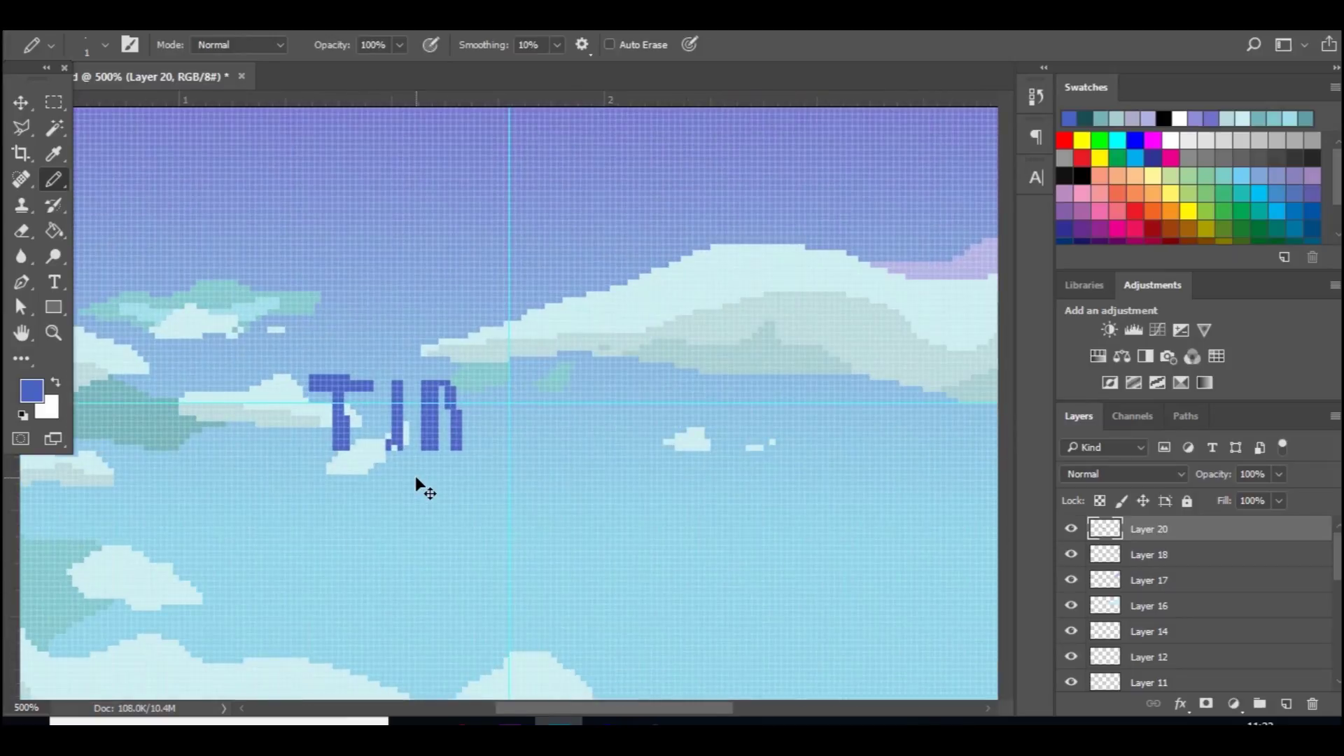
key("ctrl+plus")
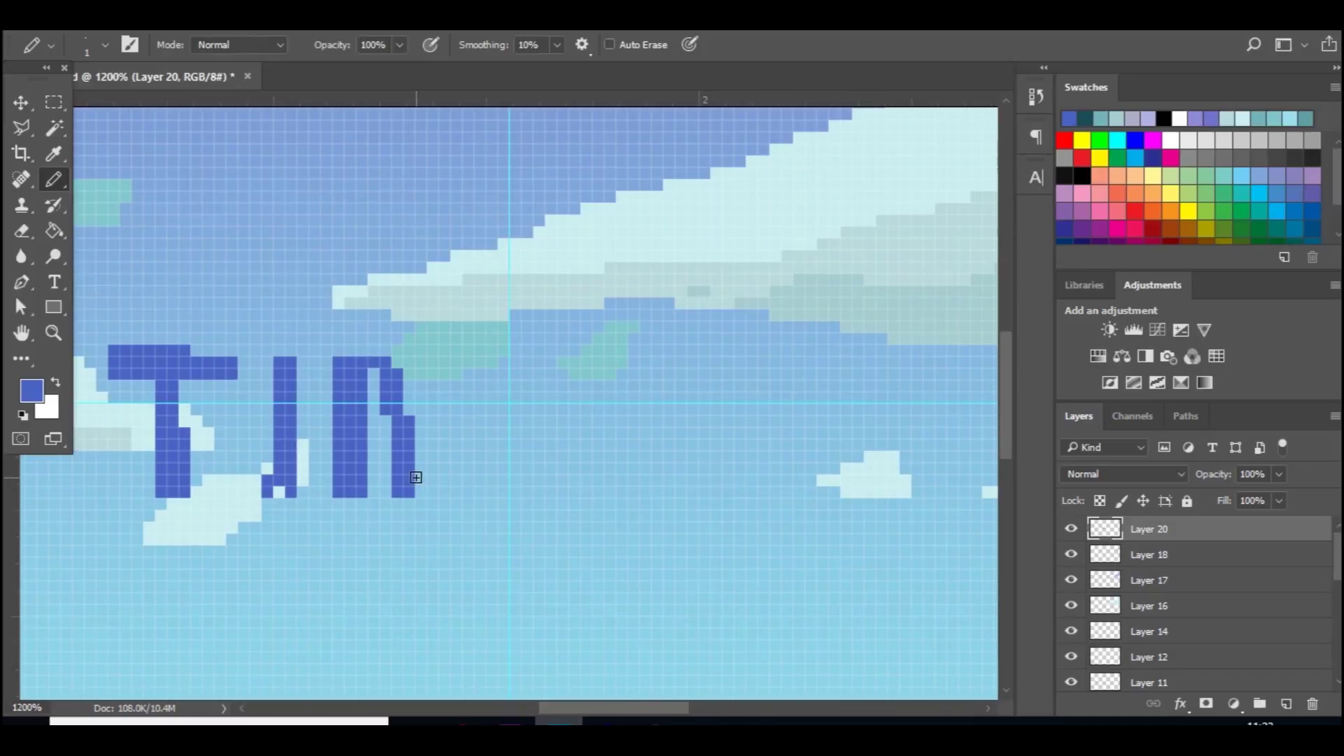
mouse_move(419, 459)
left_mouse_down()
mouse_move(461, 364)
mouse_move(480, 492)
mouse_move(463, 371)
mouse_move(457, 460)
left_mouse_up()
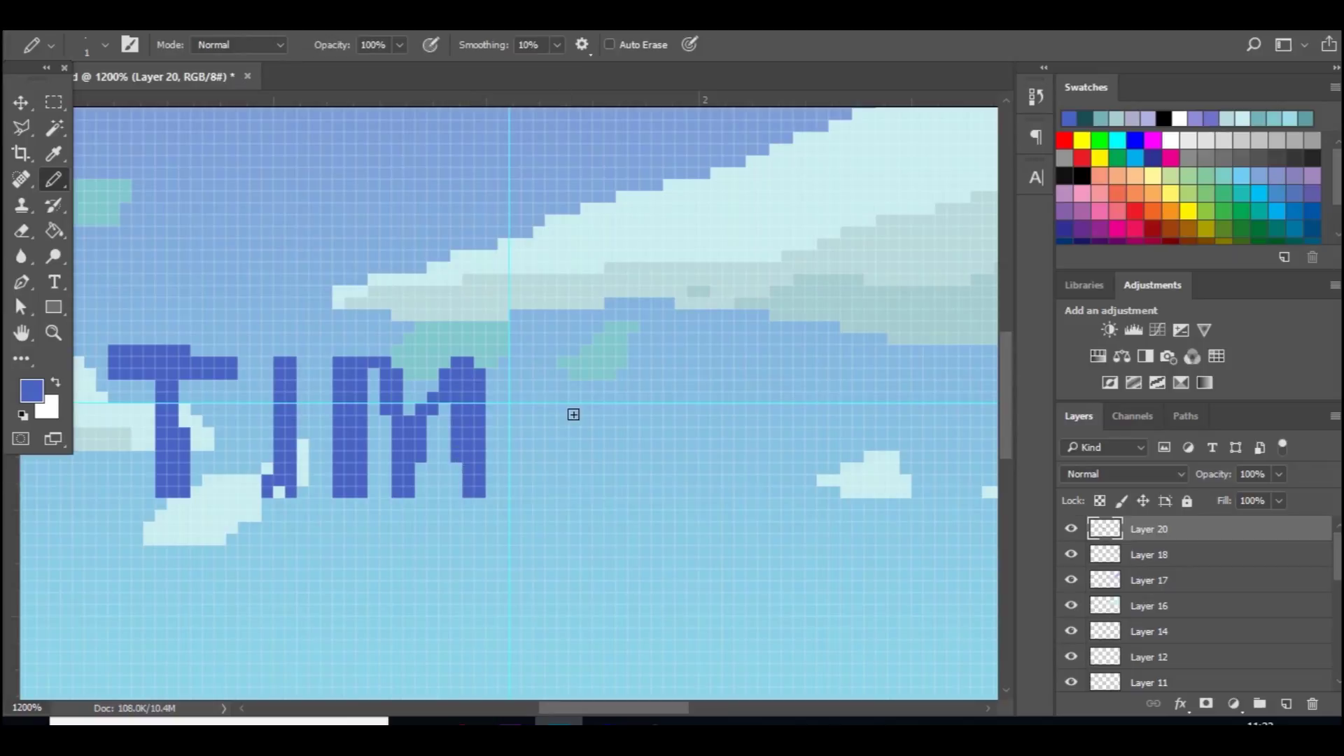
mouse_move(525, 406)
left_mouse_down()
mouse_move(594, 402)
mouse_move(590, 372)
mouse_move(537, 388)
mouse_move(527, 447)
mouse_move(536, 490)
mouse_move(530, 405)
mouse_move(560, 362)
mouse_move(604, 376)
mouse_move(599, 412)
mouse_move(550, 397)
left_mouse_up()
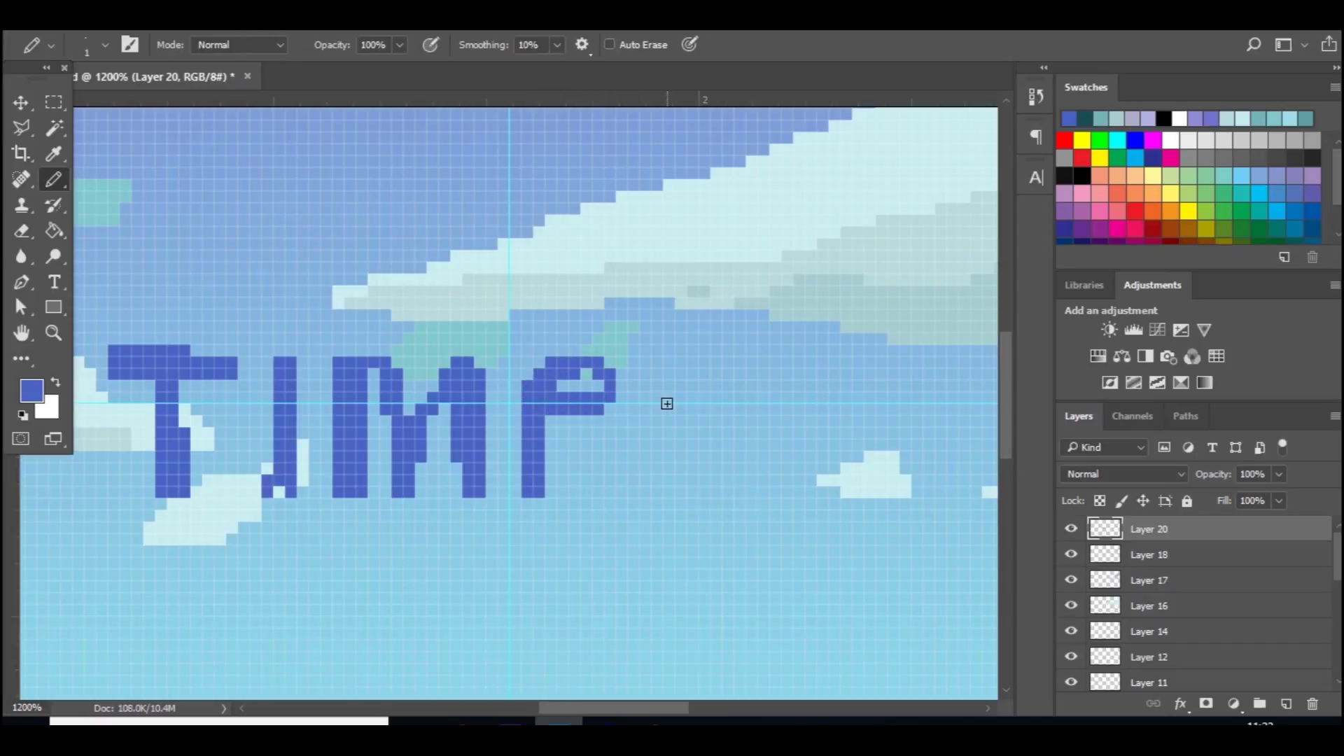
- Draw the E, undoing and redrawing its bottom bar and adding a top-bar pixel
mouse_move(719, 362)
left_mouse_down()
mouse_move(683, 364)
mouse_move(655, 388)
mouse_move(639, 472)
mouse_move(649, 496)
mouse_move(739, 503)
left_mouse_up()
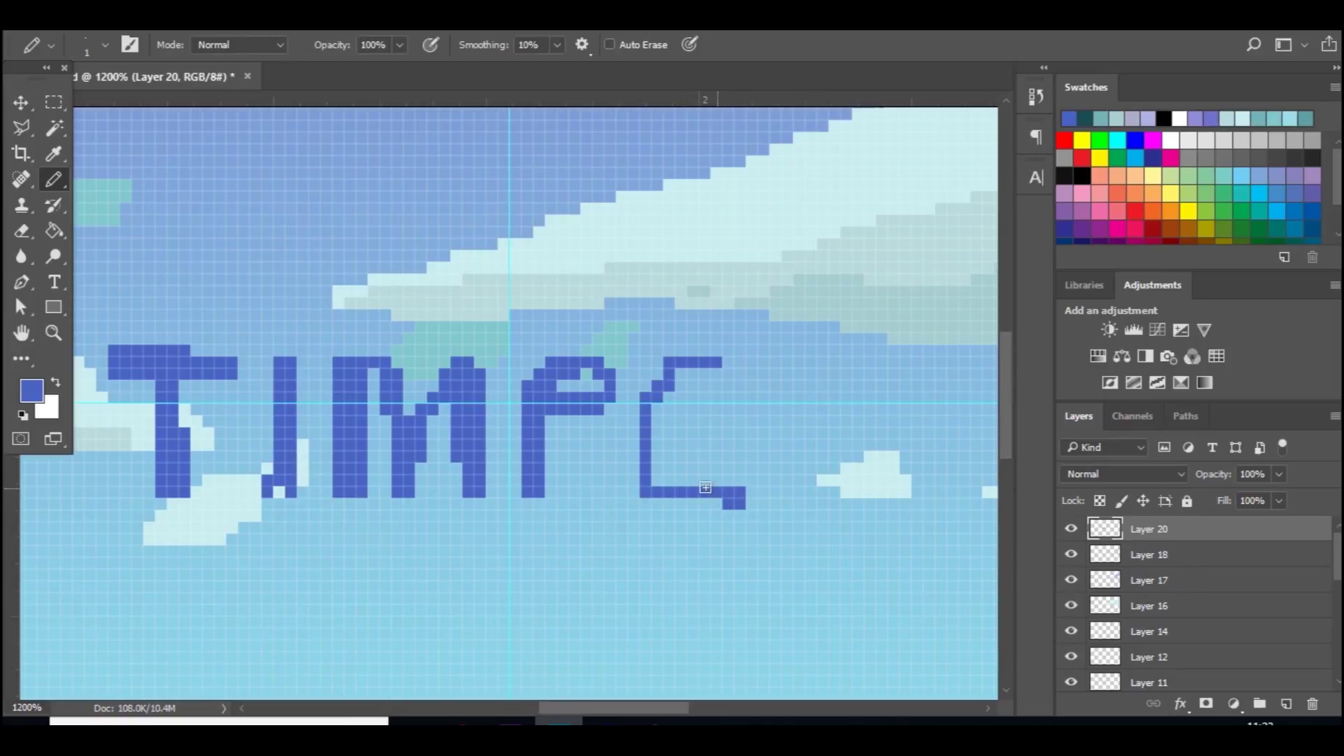
key("ctrl+z")
key("ctrl+z")
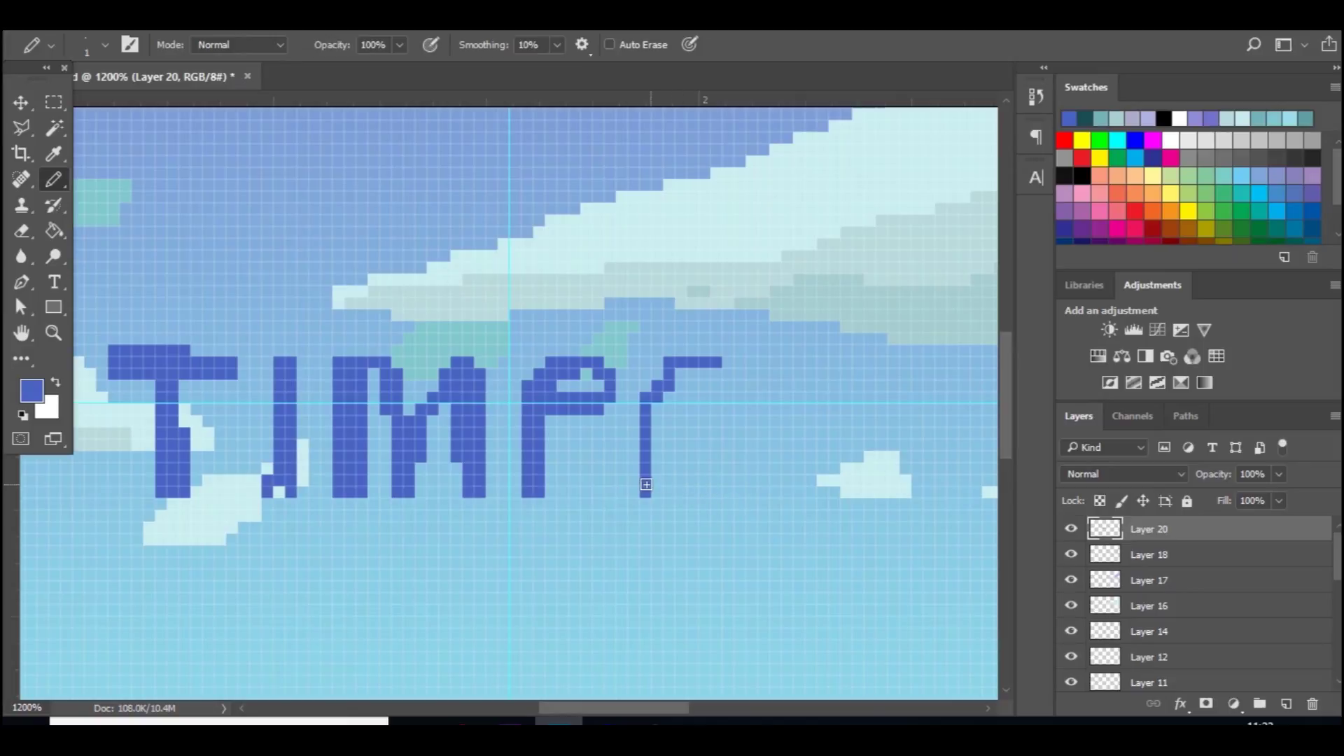
mouse_move(646, 485)
left_mouse_down()
mouse_move(743, 503)
mouse_move(658, 470)
mouse_move(653, 450)
mouse_move(657, 436)
mouse_move(718, 437)
mouse_move(658, 419)
mouse_move(689, 375)
mouse_move(724, 373)
left_mouse_up()
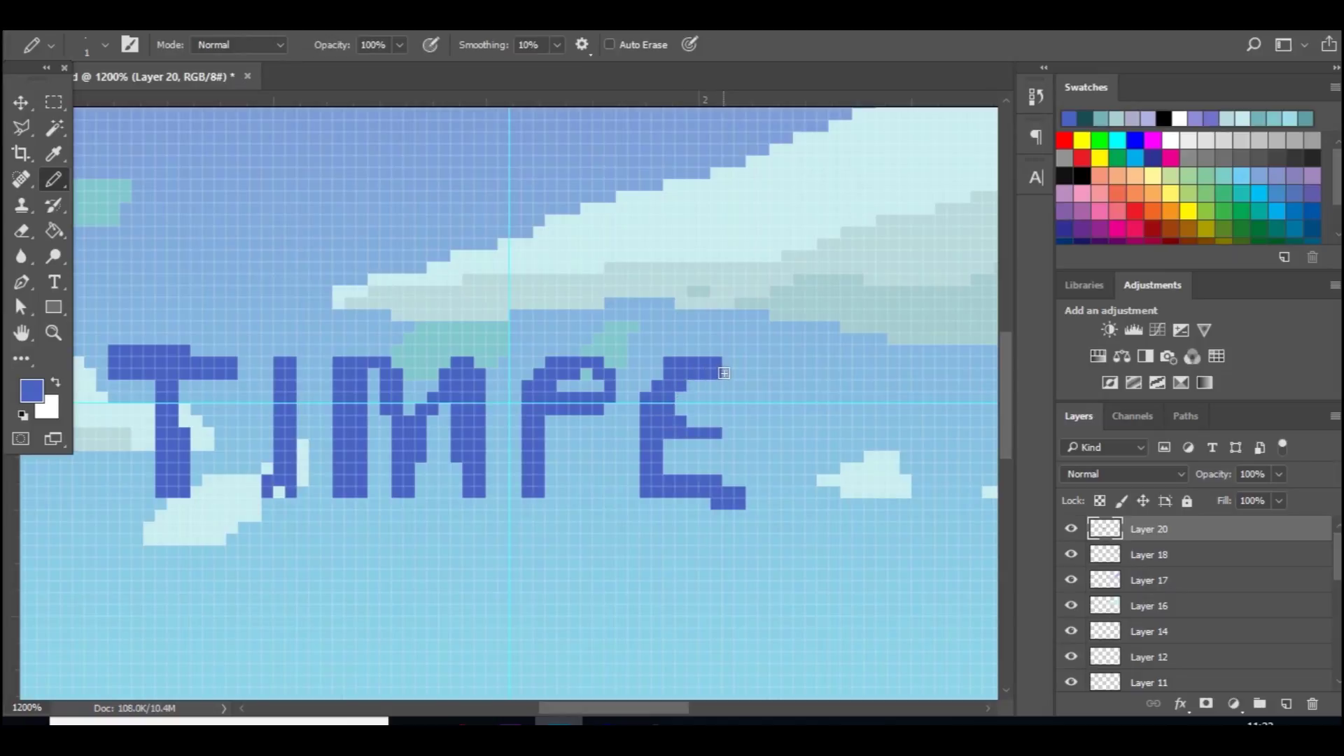
left_click(726, 373)
- Draw the R and the S to complete the word TIMPERS
mouse_move(774, 502)
left_mouse_down()
mouse_move(777, 379)
mouse_move(779, 467)
mouse_move(786, 373)
mouse_move(810, 368)
mouse_move(841, 378)
mouse_move(841, 397)
mouse_move(796, 443)
mouse_move(852, 503)
mouse_move(806, 450)
mouse_move(777, 504)
mouse_move(783, 451)
mouse_move(841, 394)
mouse_move(794, 373)
left_mouse_up()
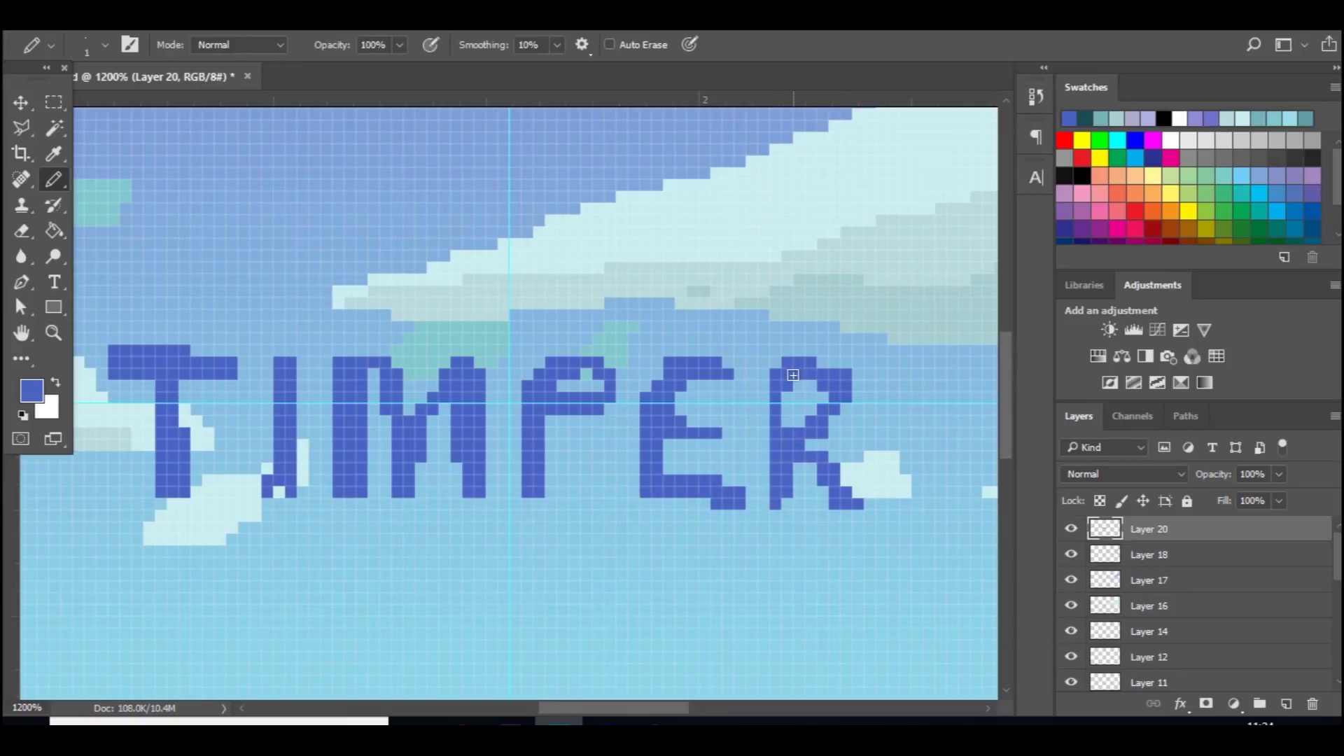
key("ctrl+minus")
key("ctrl+minus")
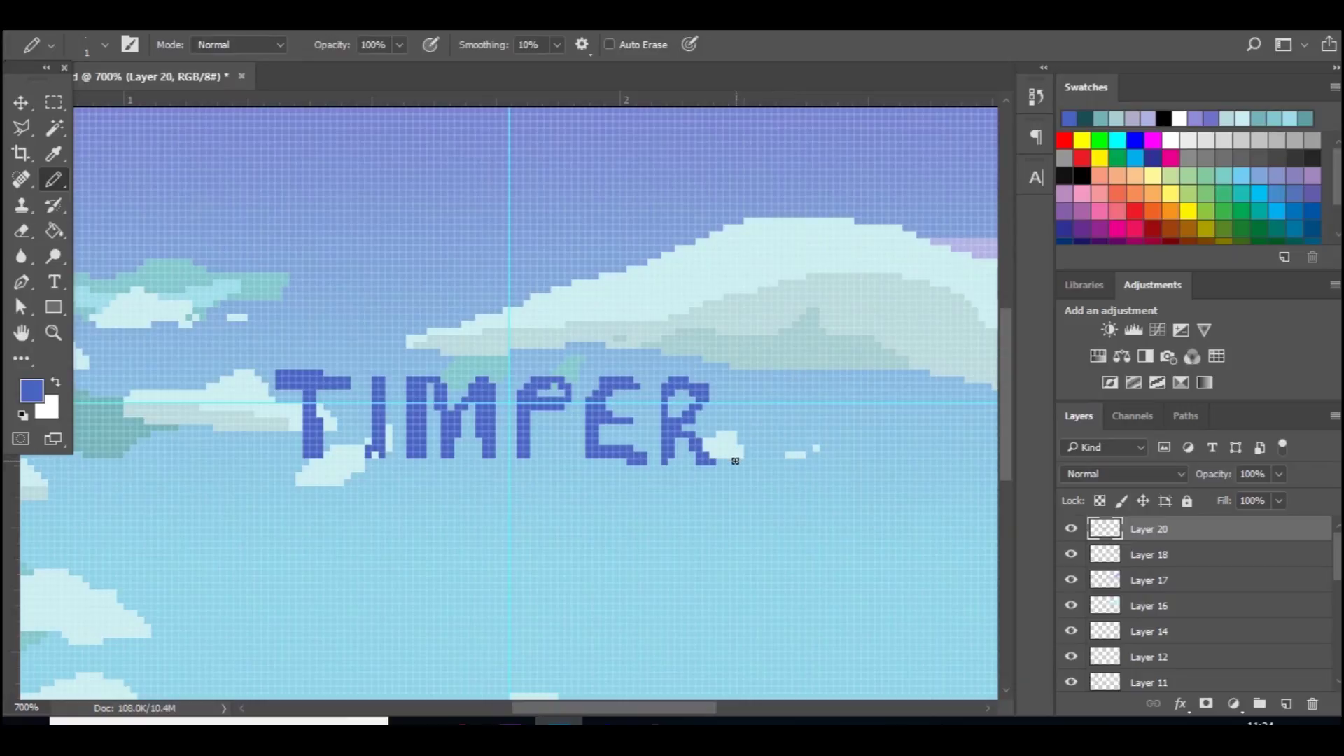
mouse_move(772, 456)
left_mouse_down()
mouse_move(734, 413)
mouse_move(732, 391)
mouse_move(781, 388)
mouse_move(740, 396)
mouse_move(780, 455)
mouse_move(736, 456)
mouse_move(770, 443)
left_mouse_up()
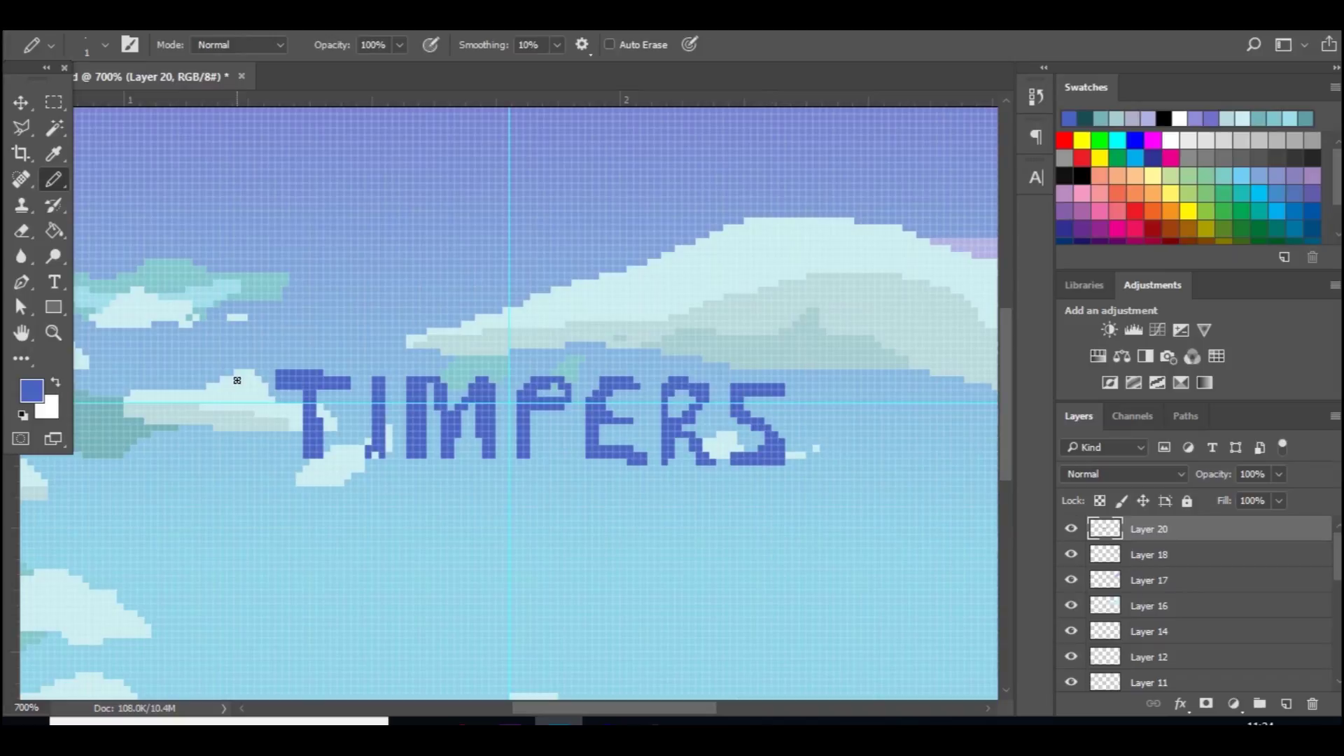
- With a 56%-flow Brush-mode eraser, fade the left edges of the I, M, E and S
left_click(17, 236)
left_click(214, 45)
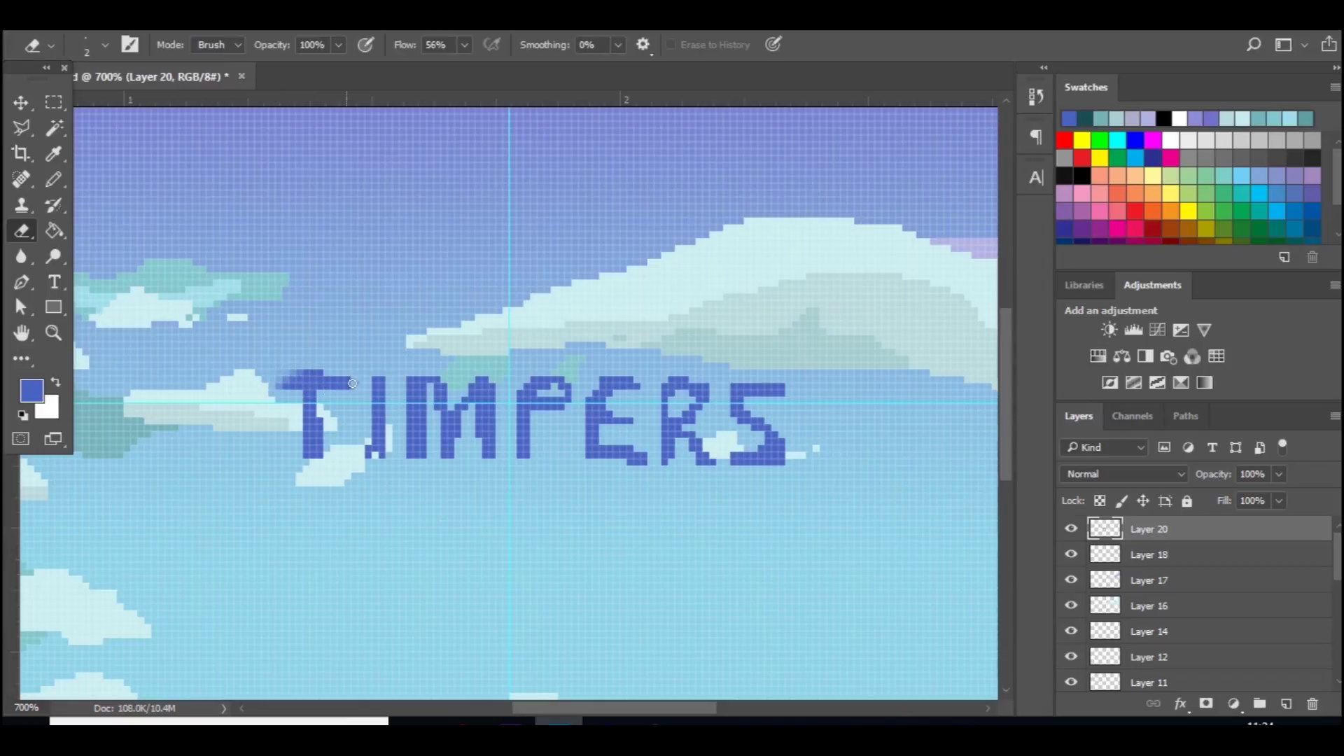
left_click_drag(375, 382, 366, 452)
left_click_drag(407, 400, 406, 456)
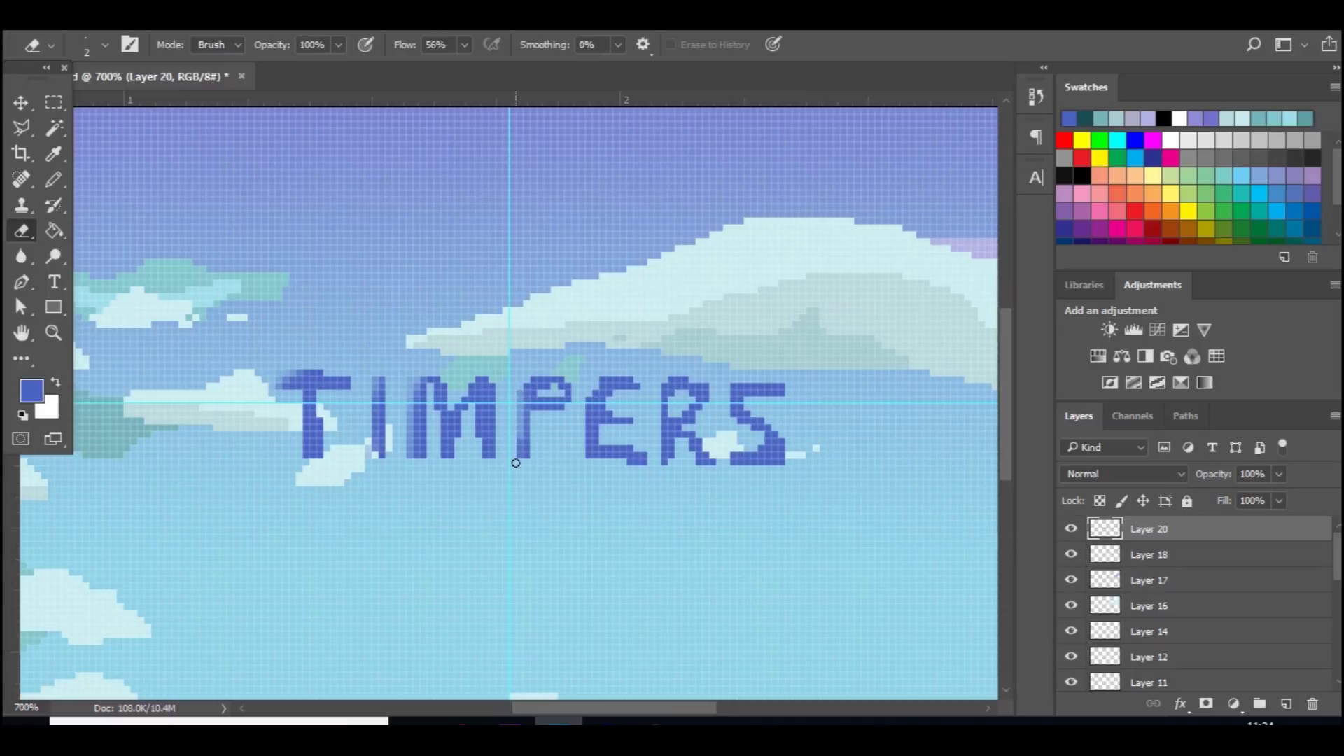
mouse_move(584, 466)
left_mouse_down()
mouse_move(611, 369)
mouse_move(669, 376)
mouse_move(664, 465)
left_mouse_up()
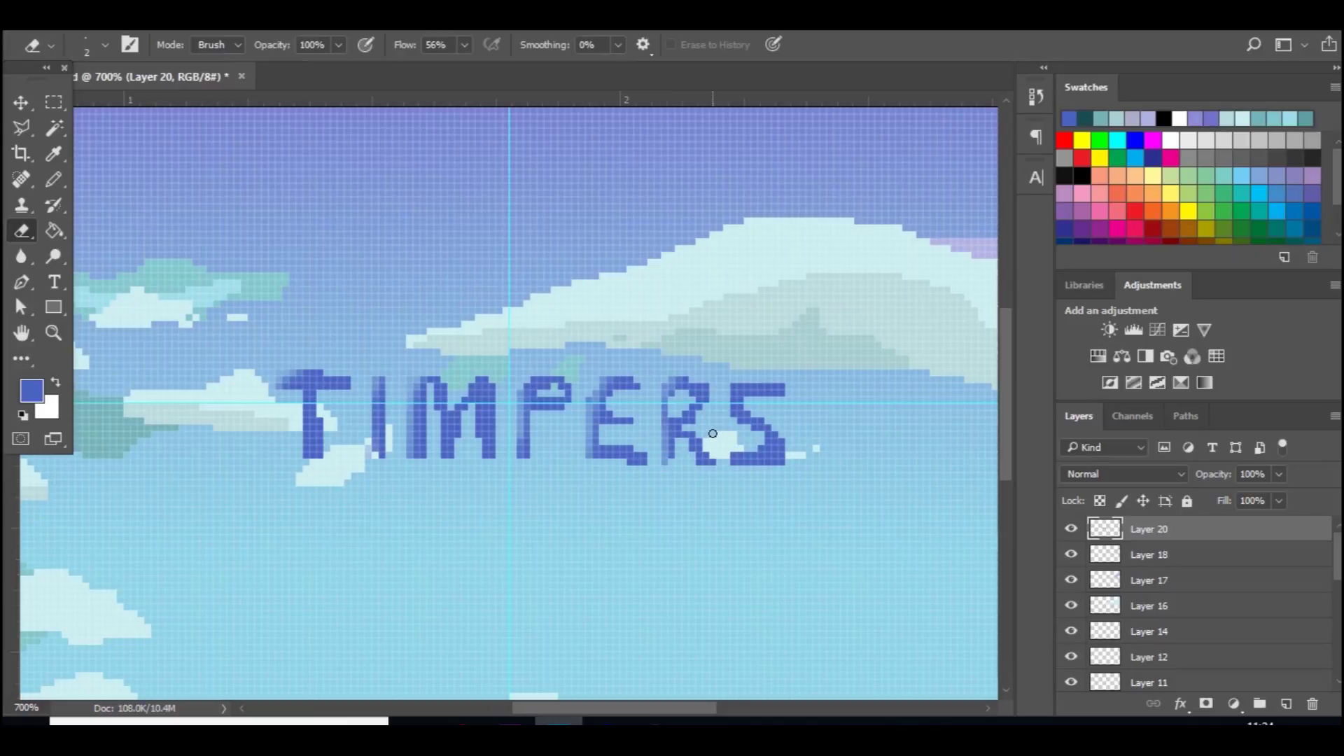
mouse_move(746, 378)
left_mouse_down()
mouse_move(732, 399)
mouse_move(737, 462)
left_mouse_up()
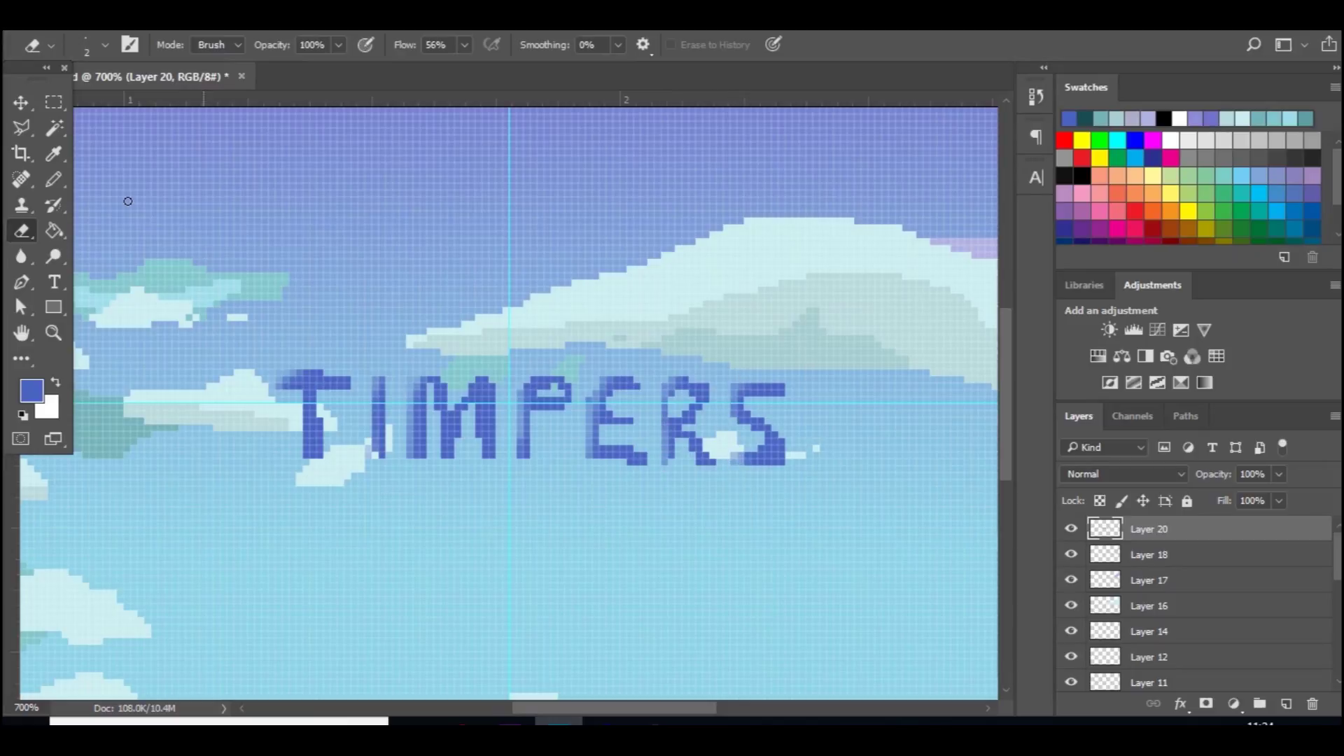
- Set the eraser to Pencil mode at 1 px and remove stray pixels under the R and E
left_click(204, 45)
left_click(210, 74)
left_click_drag(789, 389, 776, 389)
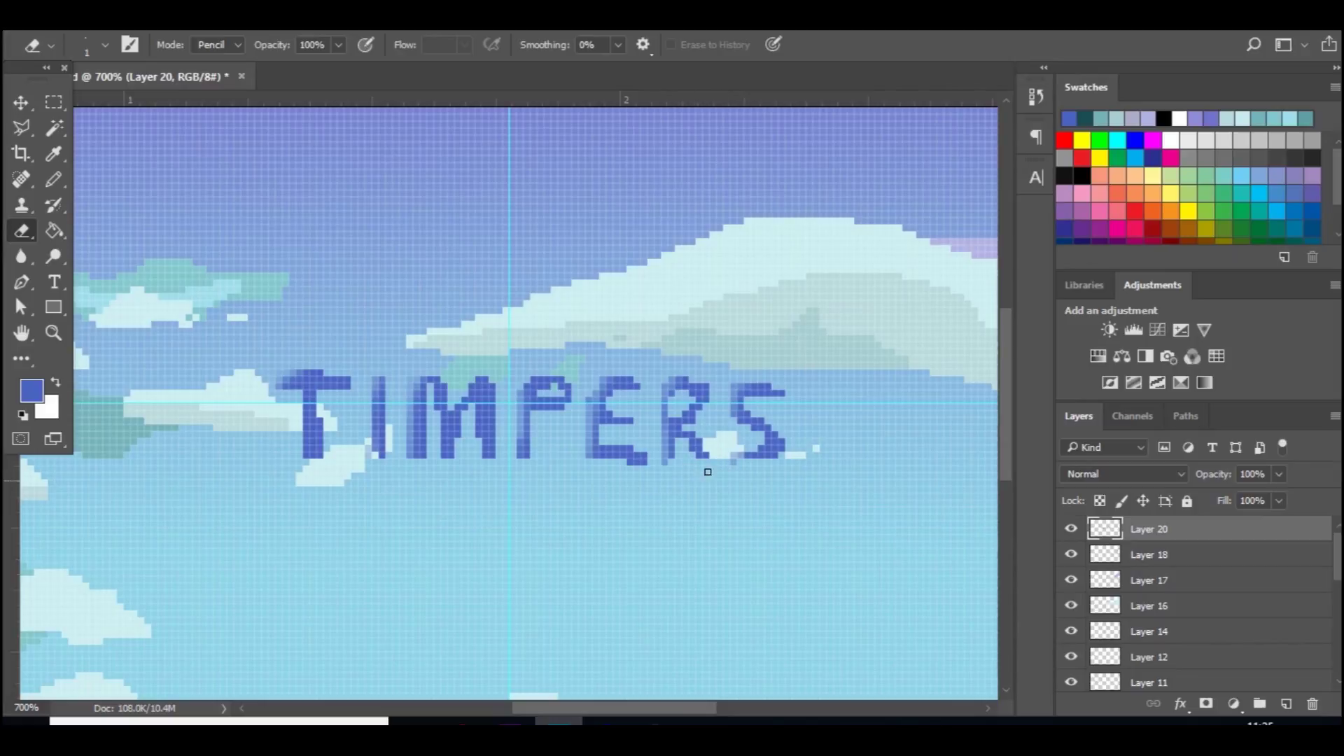
left_click_drag(669, 466, 621, 463)
- Check the banner and add a new empty Layer 21 above the lettering
key("ctrl+minus")
key("ctrl+minus")
key("ctrl+minus")
key("ctrl+minus")
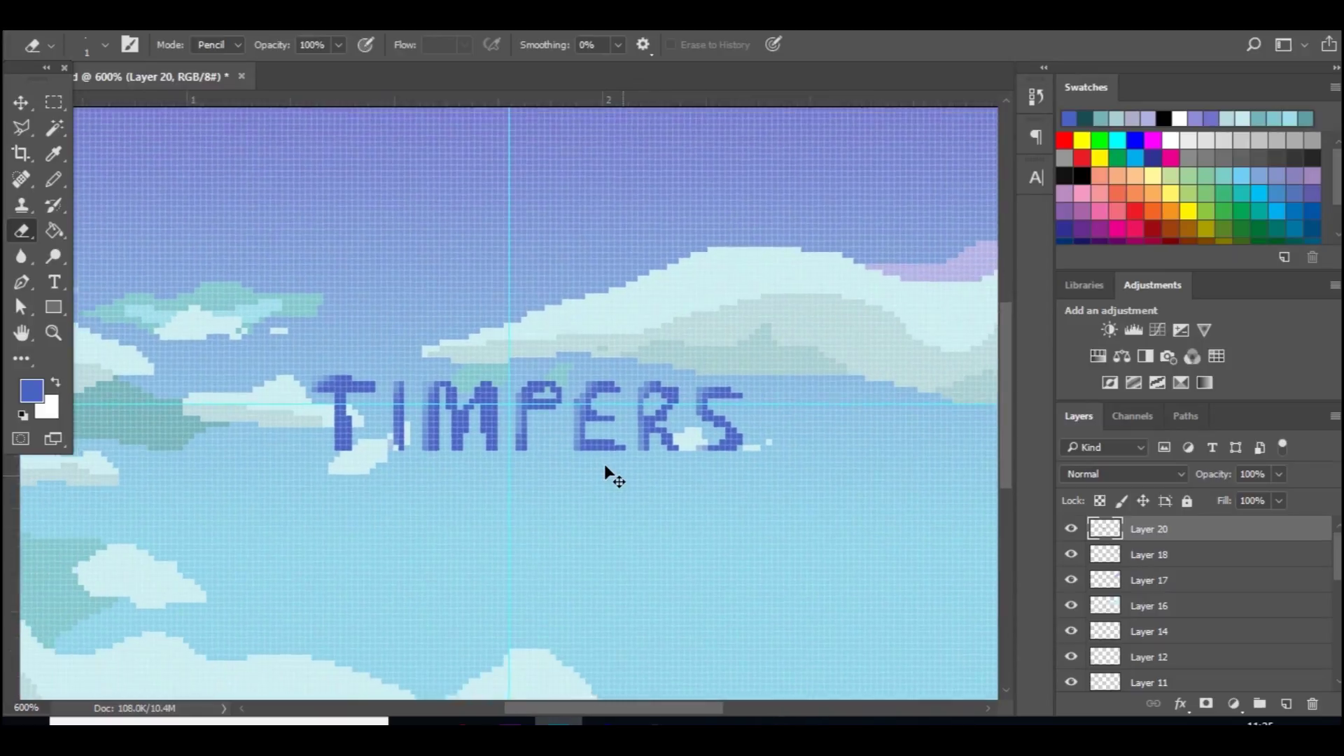
key("ctrl+plus")
key("ctrl+plus")
key("ctrl+plus")
key("ctrl+plus")
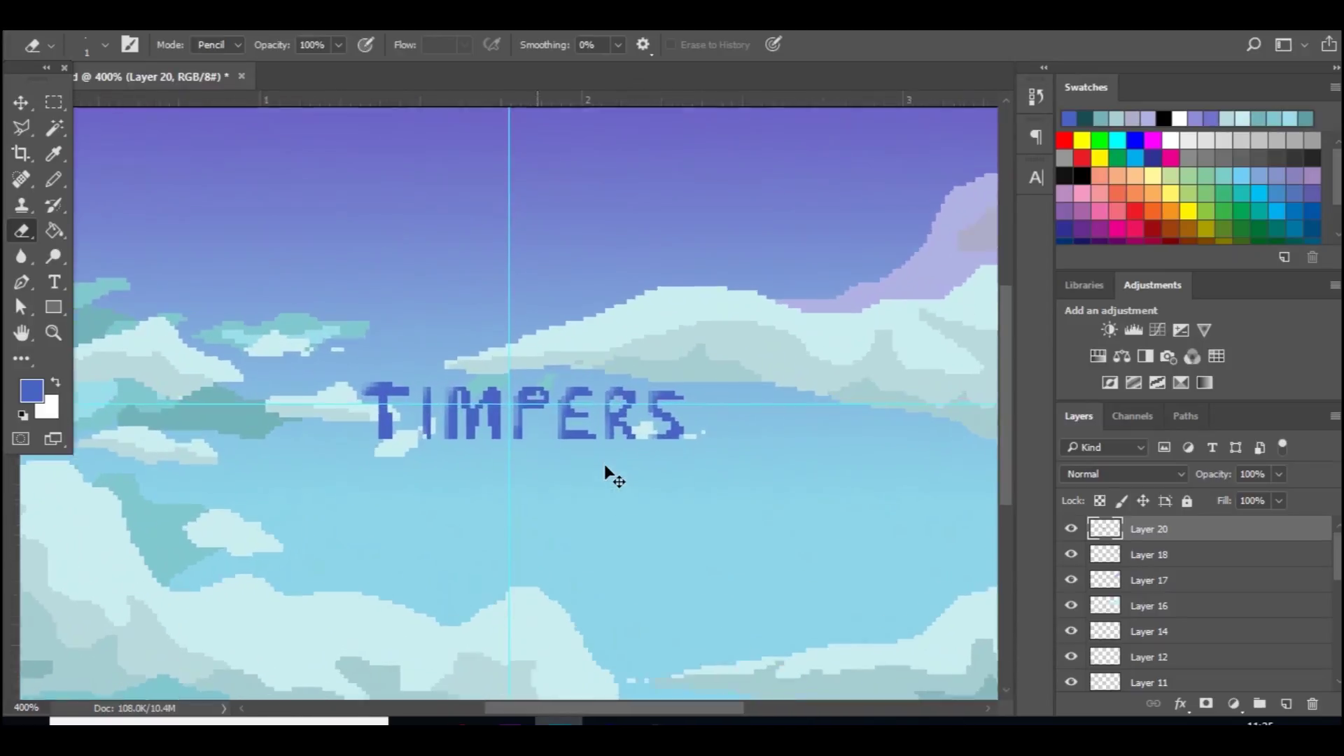
key("ctrl+minus")
key("ctrl+minus")
key("ctrl+minus")
key("ctrl+minus")
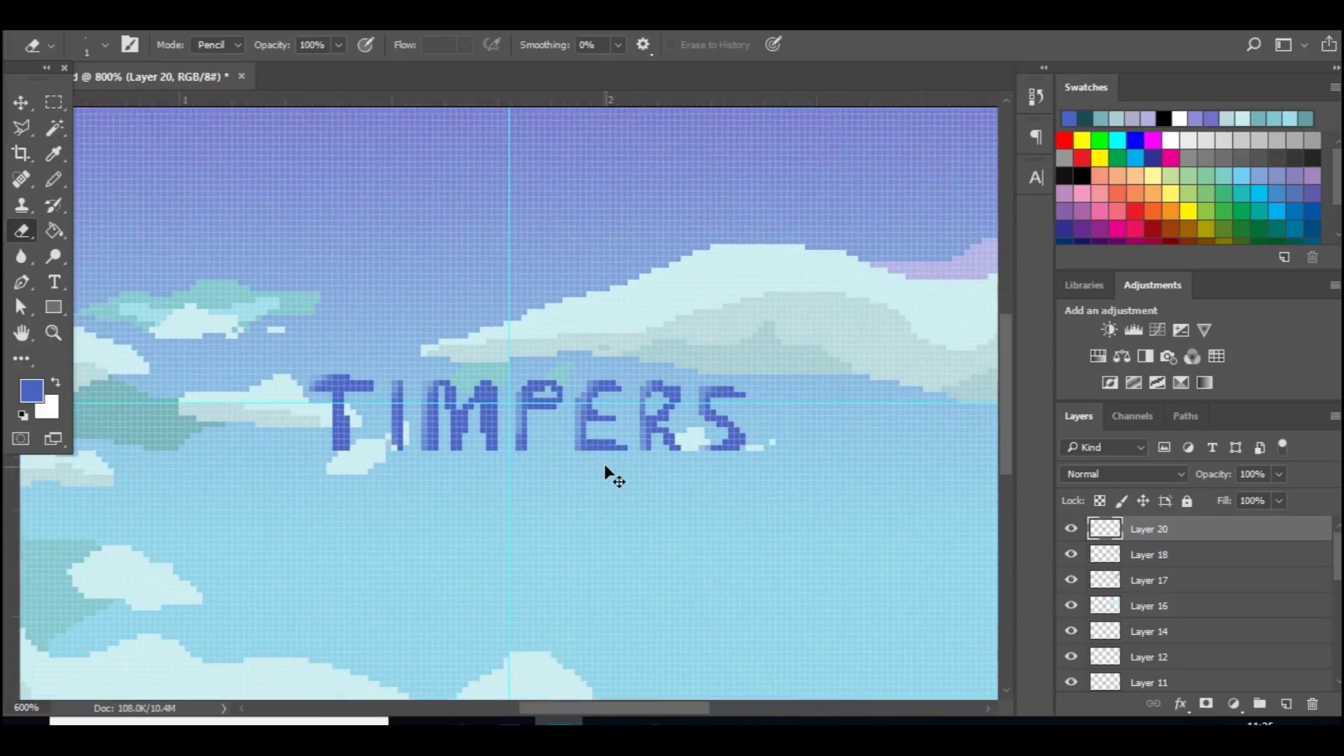
key("ctrl+plus")
key("ctrl+plus")
key("ctrl+plus")
key("ctrl+plus")
key("ctrl+plus")
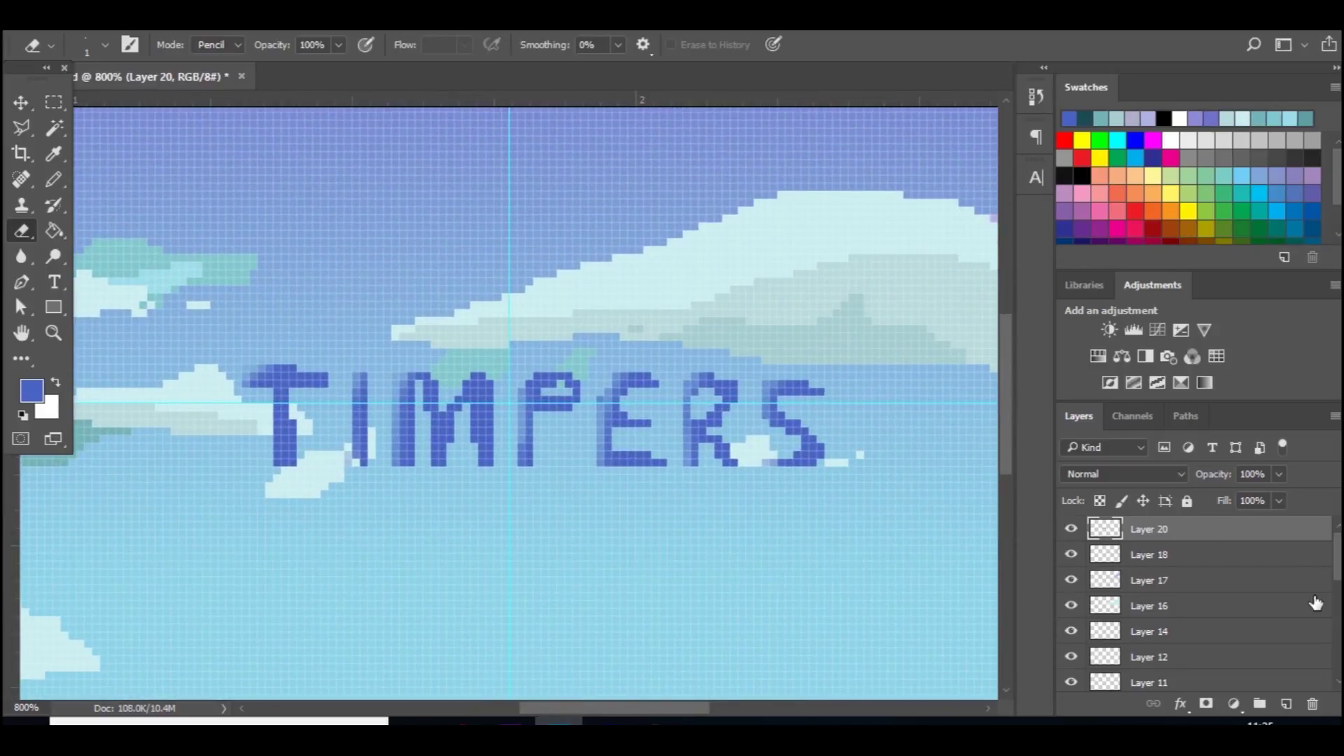
left_click(1286, 704)
- Change the foreground colour to a lighter cyan-blue for highlights
key("i")
left_click(32, 390)
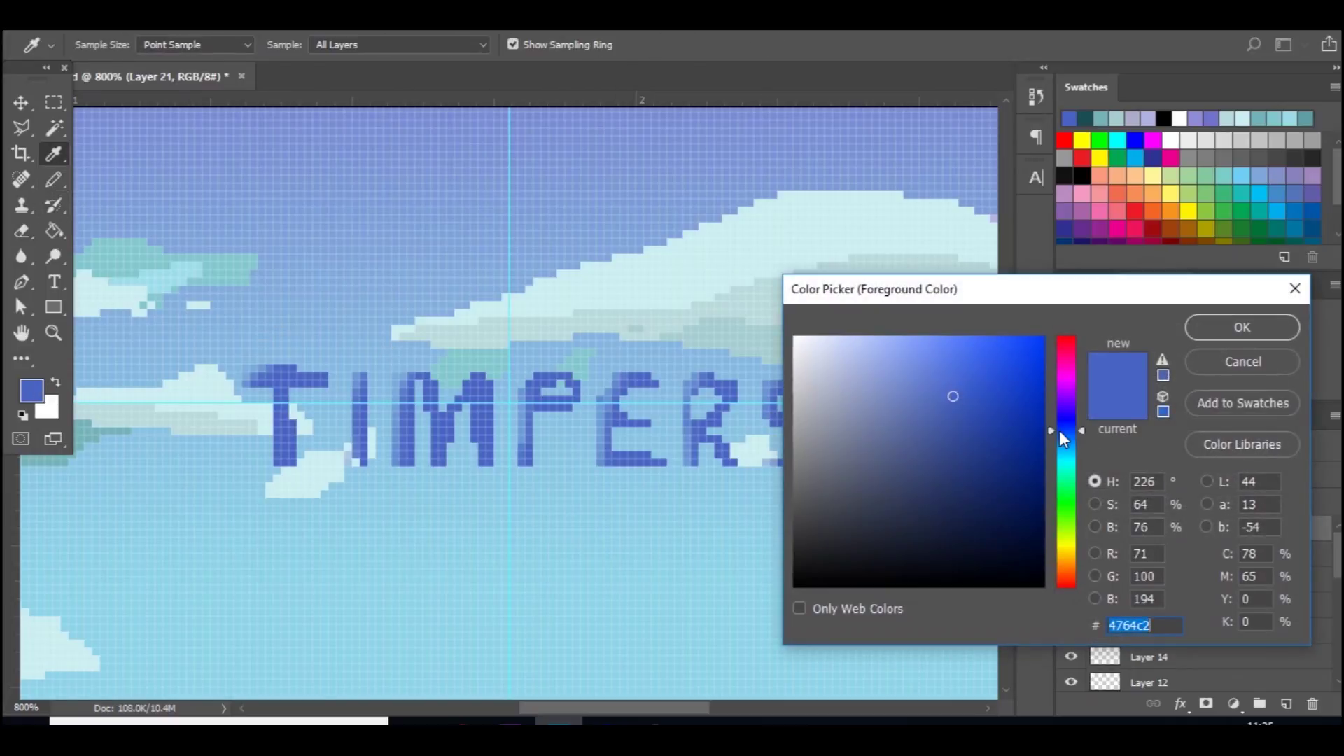
left_click_drag(1060, 431, 1060, 457)
left_click(1200, 334)
- Pencil cyan highlight pixels along the T, the I and the three M strokes
key("b")
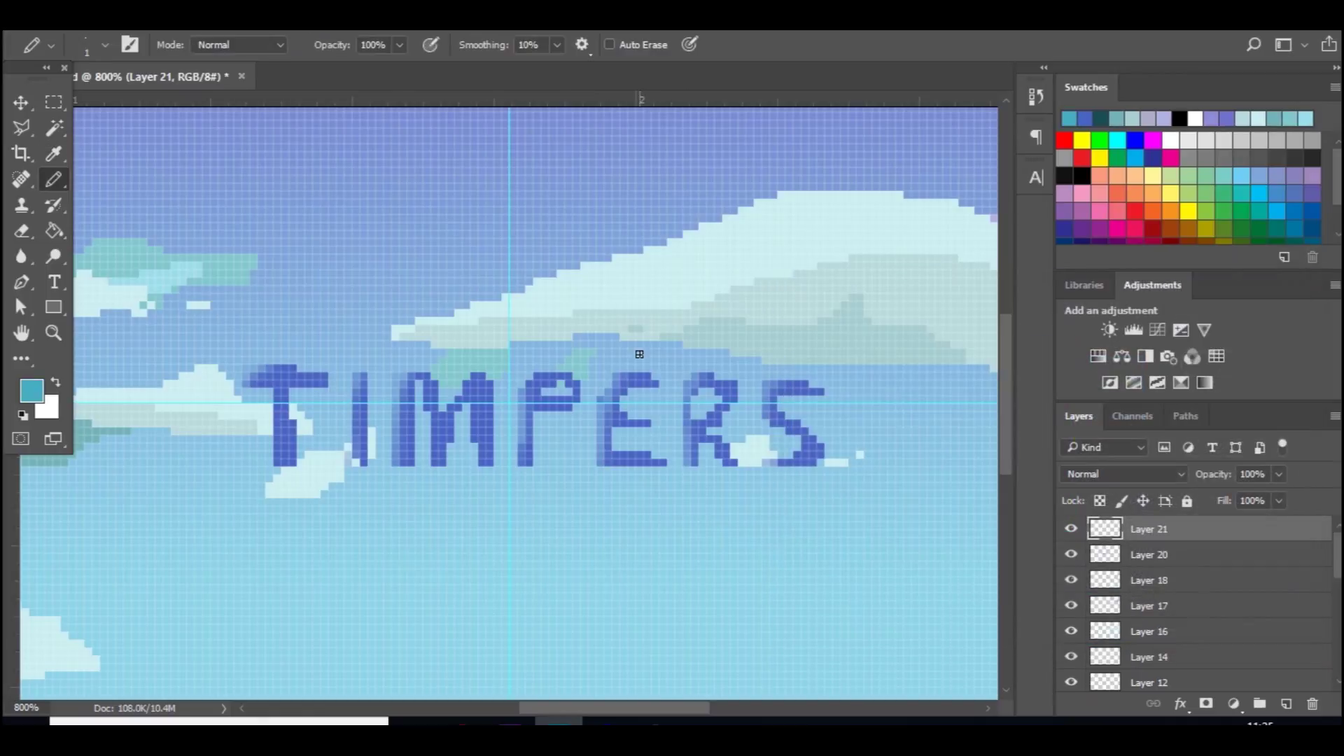
mouse_move(292, 452)
left_mouse_down()
mouse_move(293, 423)
mouse_move(292, 463)
mouse_move(279, 463)
mouse_move(285, 445)
left_mouse_up()
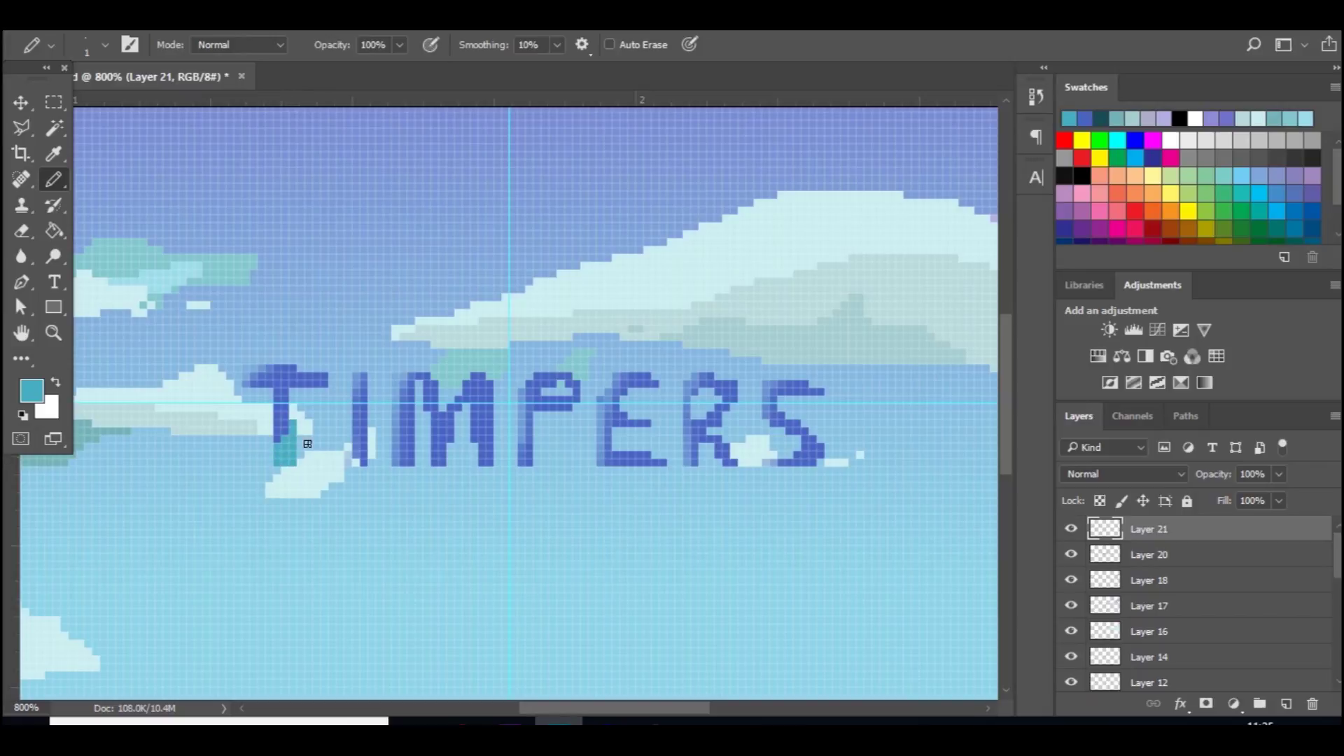
left_click_drag(362, 463, 365, 435)
left_click_drag(356, 451, 355, 420)
left_click_drag(412, 462, 412, 418)
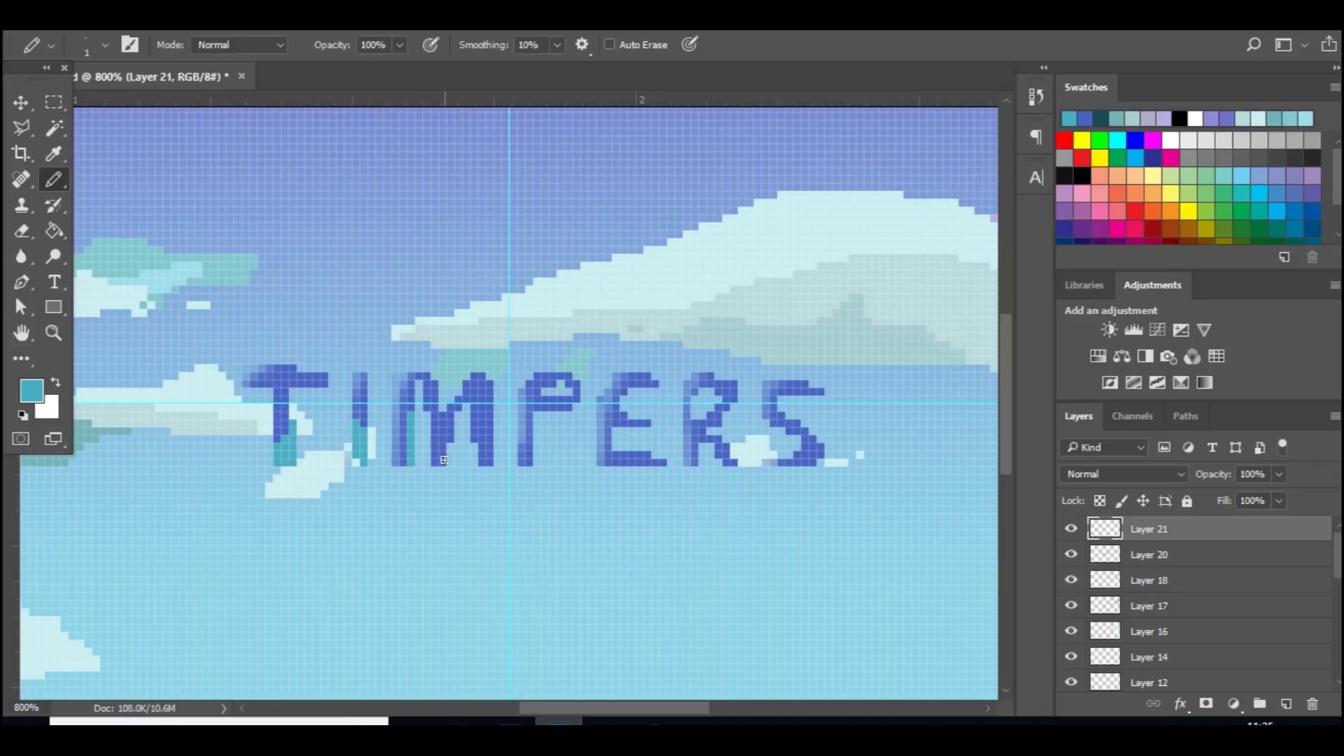
left_click_drag(443, 460, 452, 415)
left_click_drag(489, 463, 489, 424)
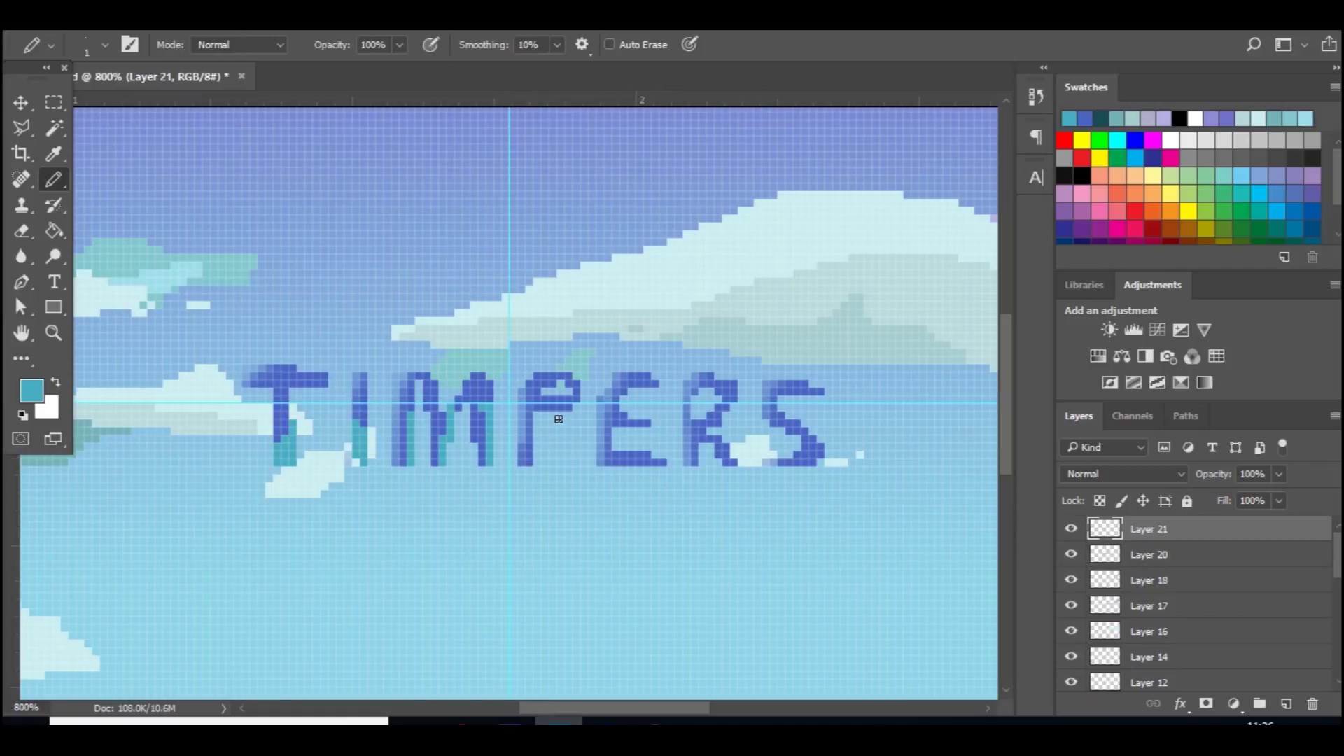
- Add highlight pixels to the P's bowl, the E's bars and the R's strokes
mouse_move(551, 406)
left_mouse_down()
mouse_move(575, 402)
mouse_move(578, 383)
left_mouse_up()
left_click_drag(660, 466, 644, 457)
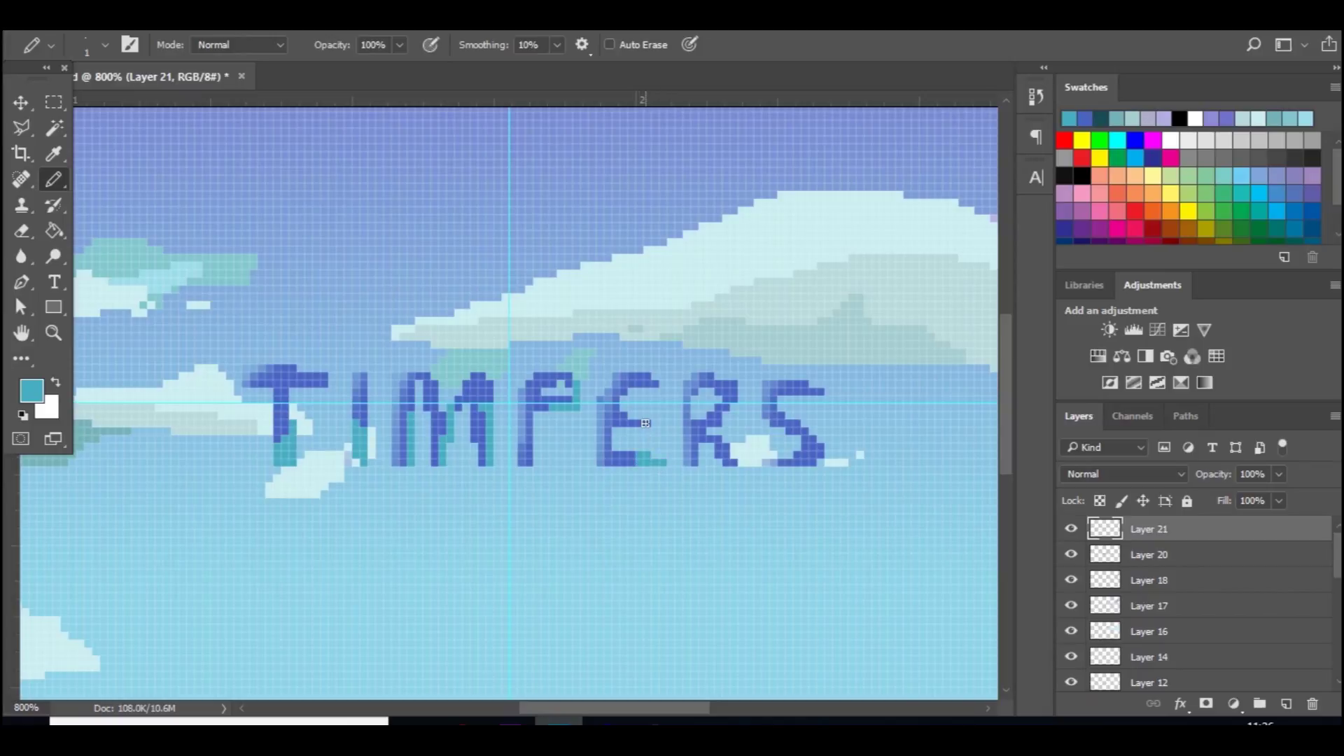
left_click(651, 383)
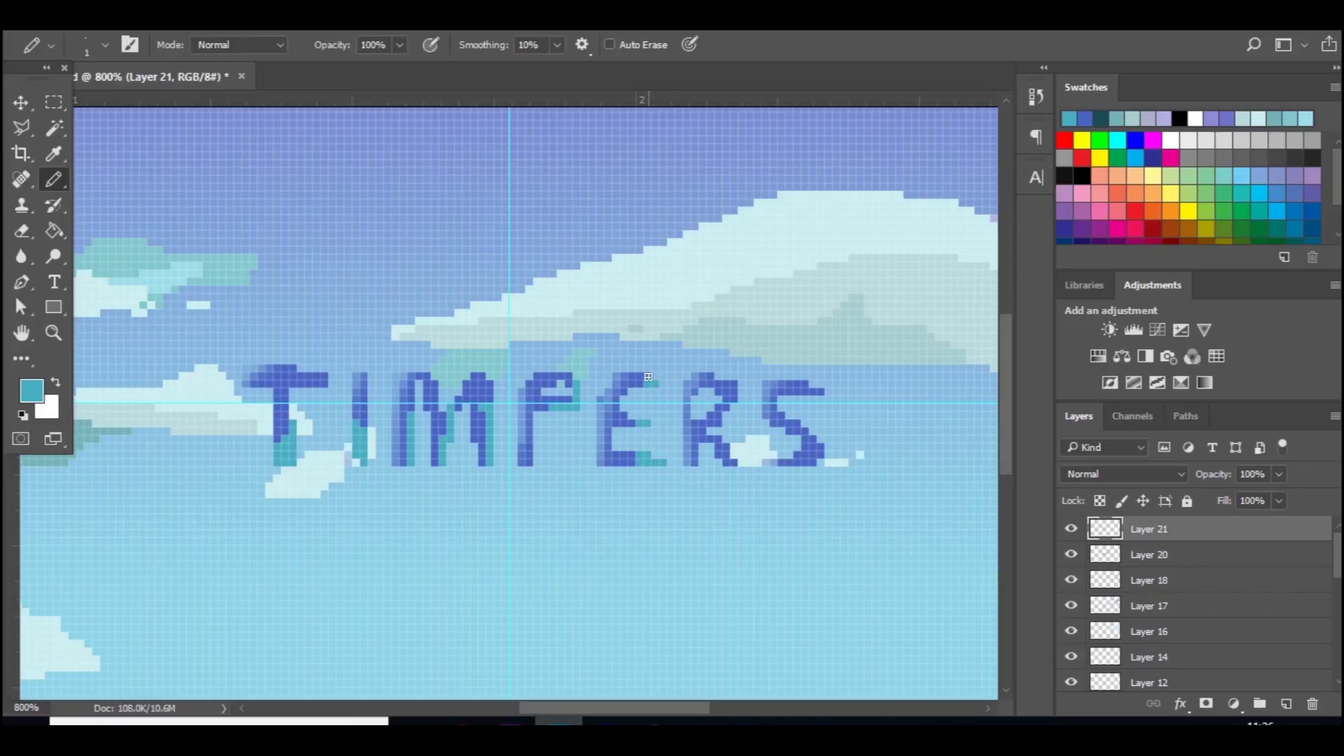
left_click(732, 461)
left_click_drag(716, 420, 717, 407)
left_click(733, 405)
left_click(733, 386)
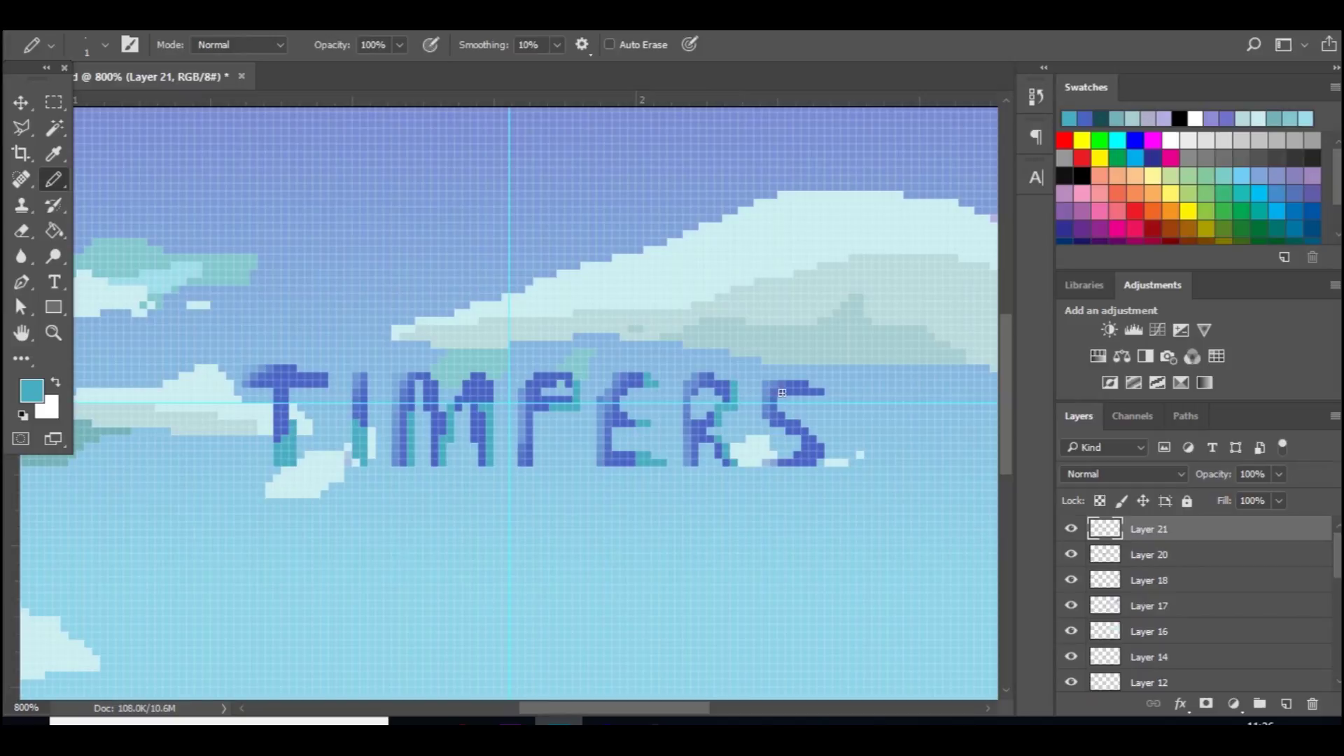
- Highlight the S's right side and top corner, undoing one stray dab
left_click(821, 407)
left_click(812, 407)
left_click(821, 384)
left_click(809, 390)
key("ctrl+z")
key("ctrl+minus")
key("ctrl+minus")
key("ctrl+minus")
key("ctrl+minus")
key("ctrl+minus")
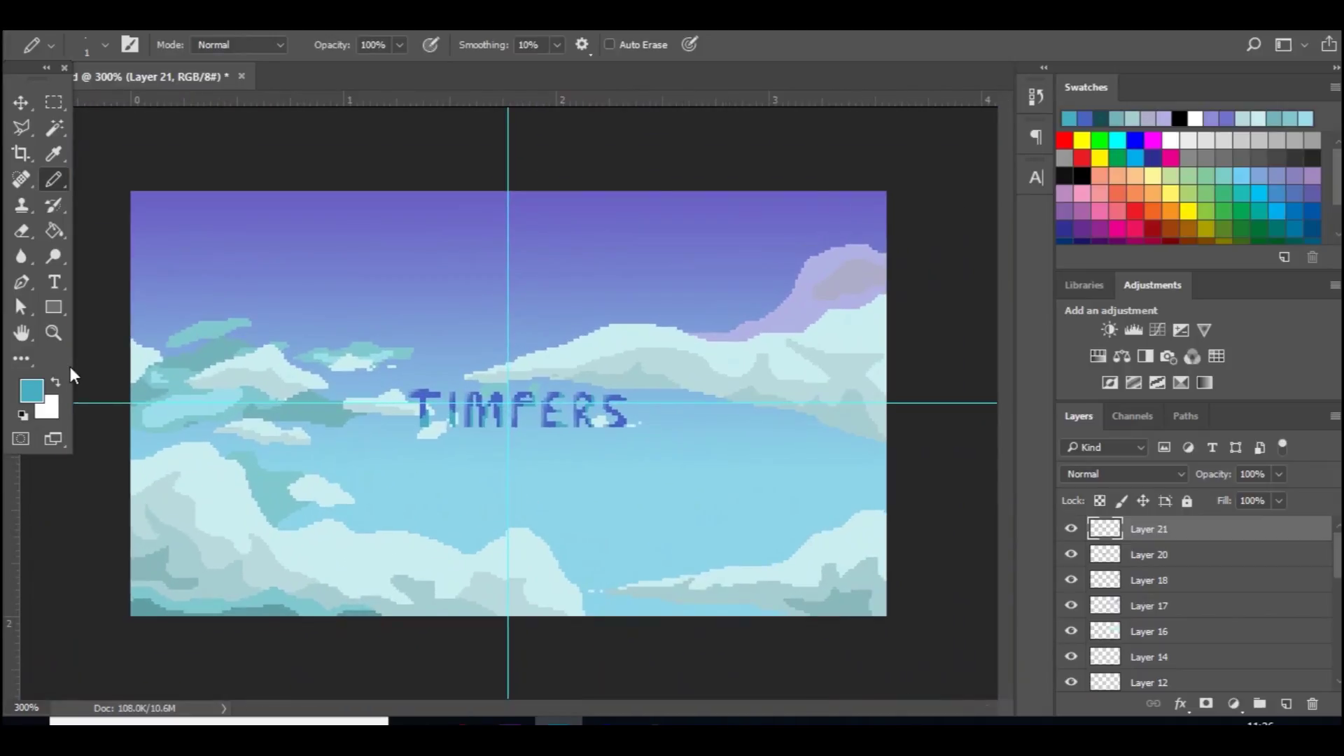
- Sample the light cloud colour and add a new empty Layer 22 for the cloud
key("i")
left_click(221, 477)
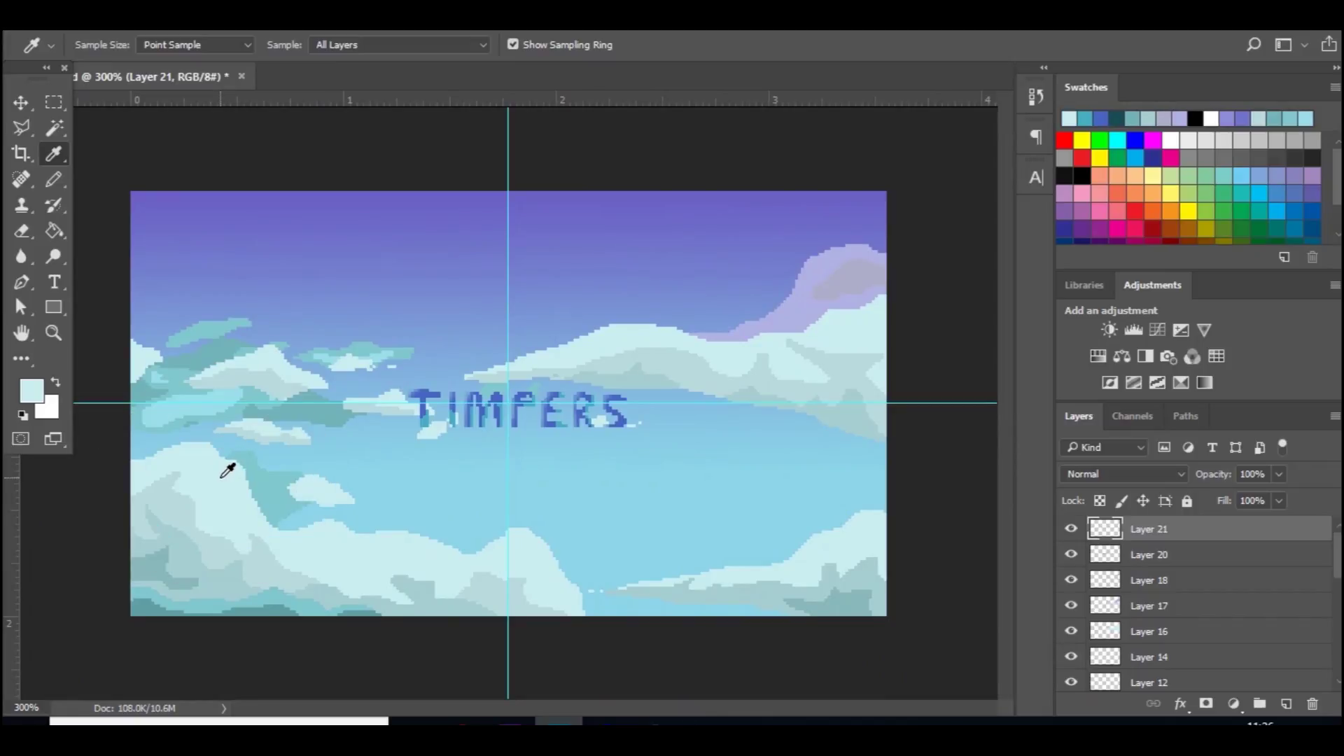
left_click(56, 181)
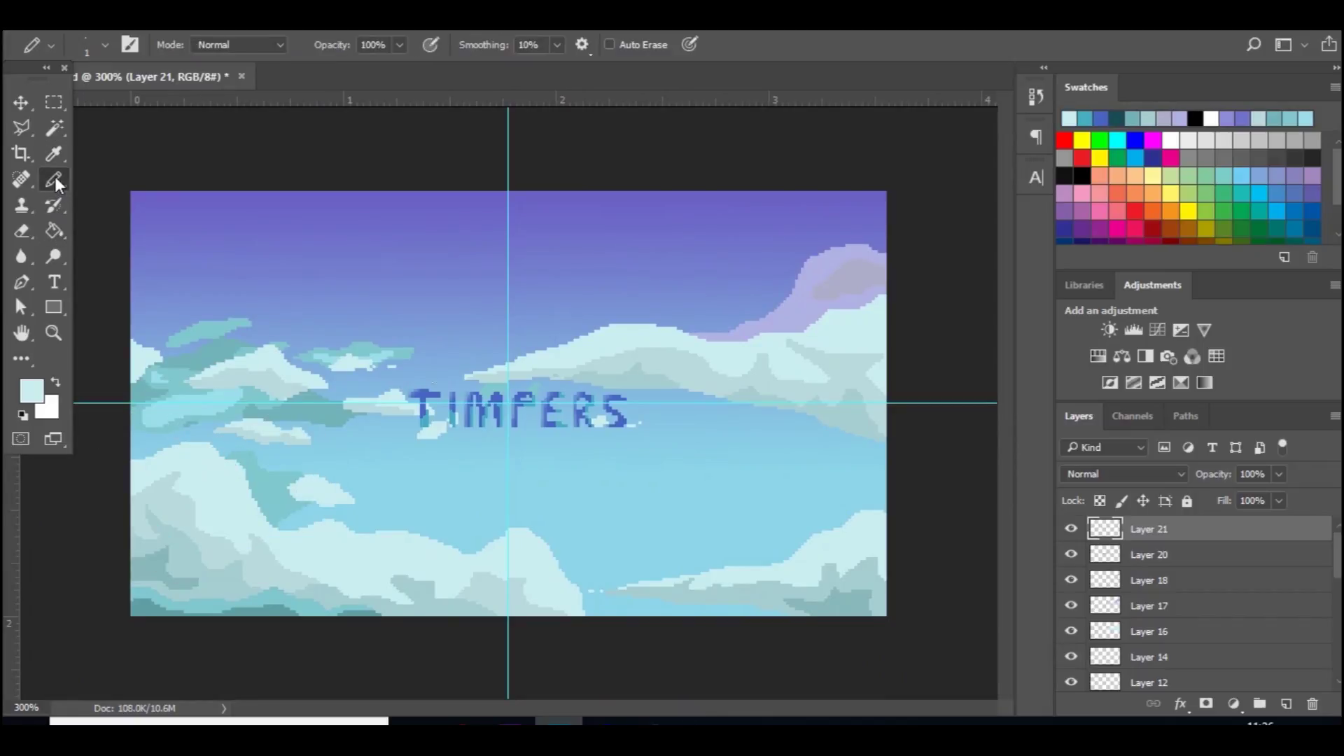
left_click(1286, 703)
- Pencil a small cloud outline right of TIMPERS and fill it using the Paint Bucket
key("ctrl+plus")
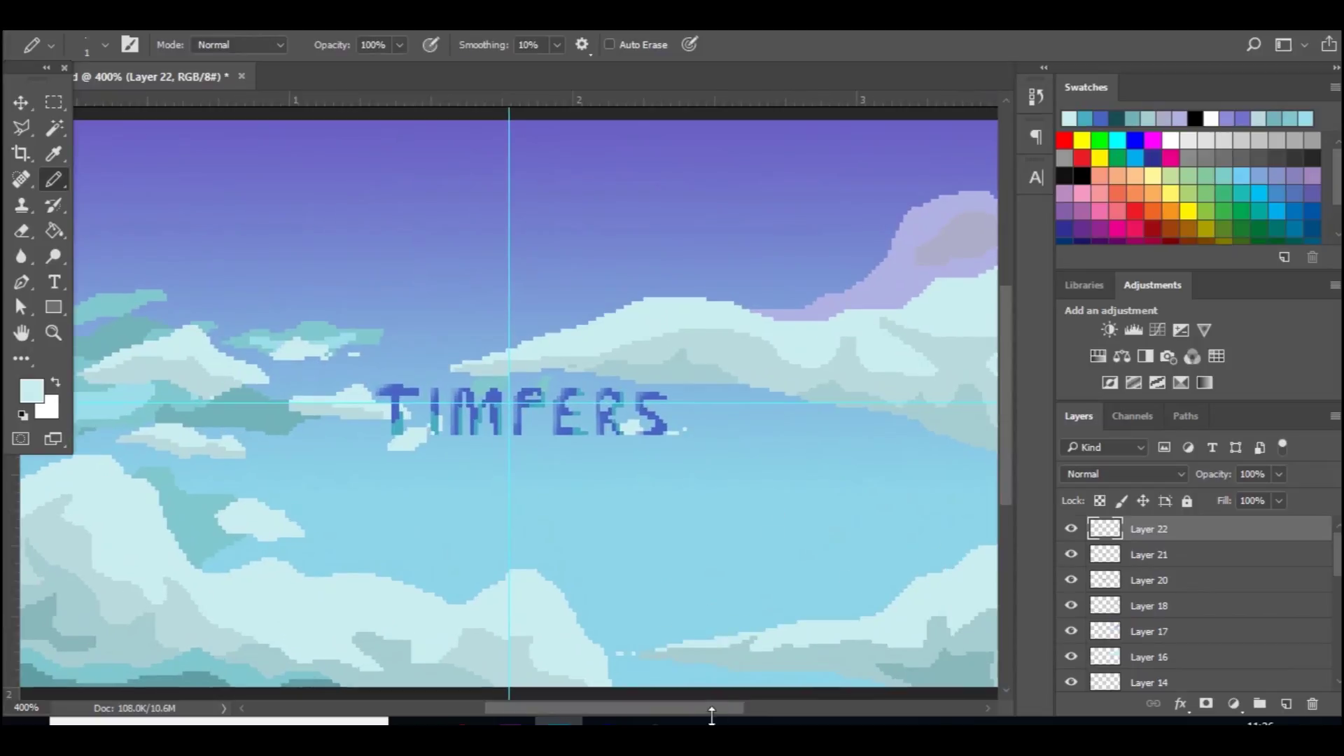
scroll(779, 515, "right", 3)
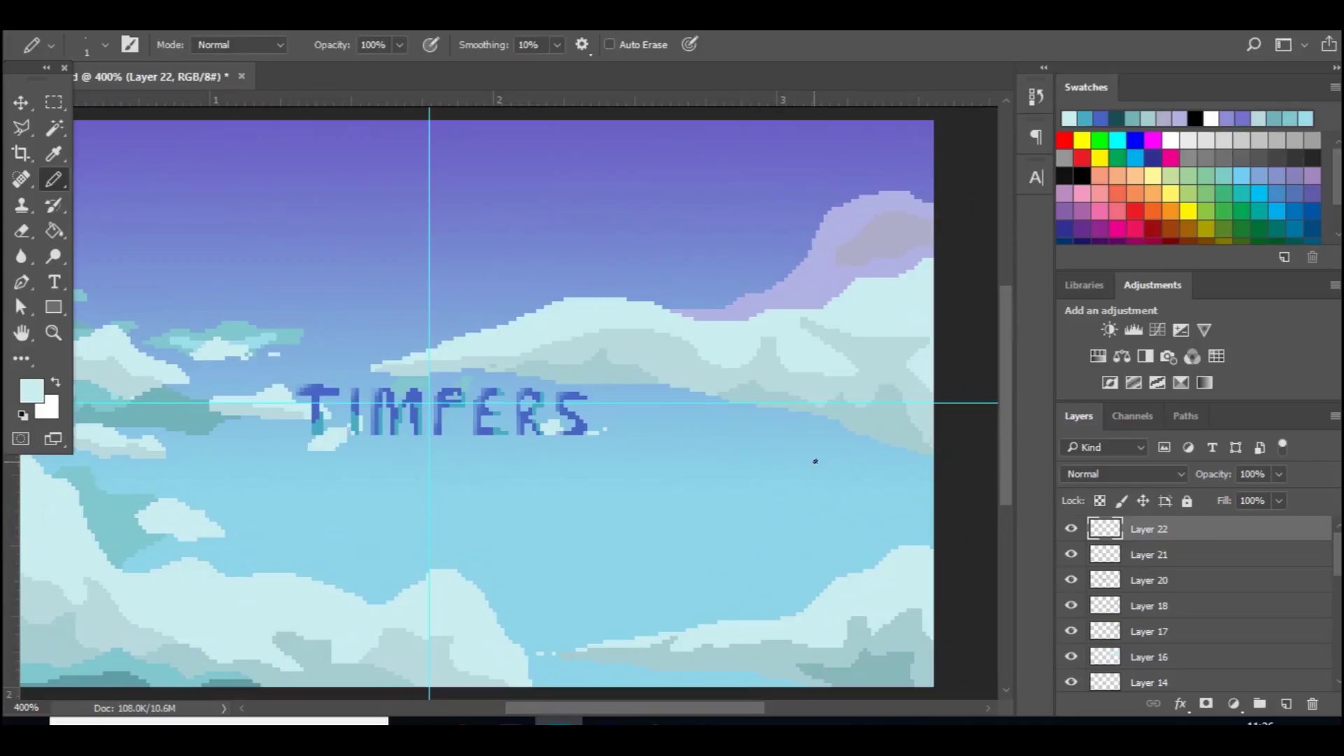
mouse_move(826, 462)
left_mouse_down()
mouse_move(764, 488)
mouse_move(842, 484)
mouse_move(862, 471)
mouse_move(830, 461)
left_mouse_up()
key("g")
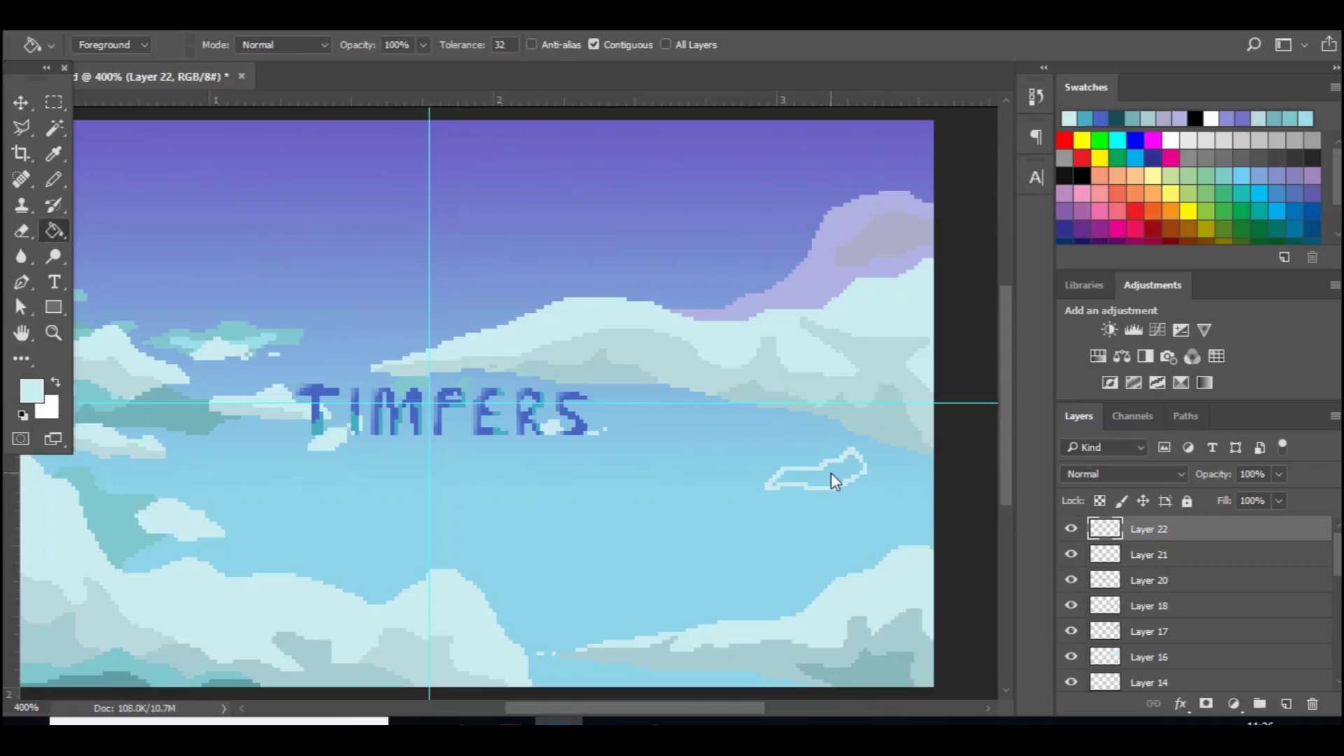
left_click(805, 483)
- Sample a grey-cyan cloud shade and pencil it along the small cloud's lower edge
key("b")
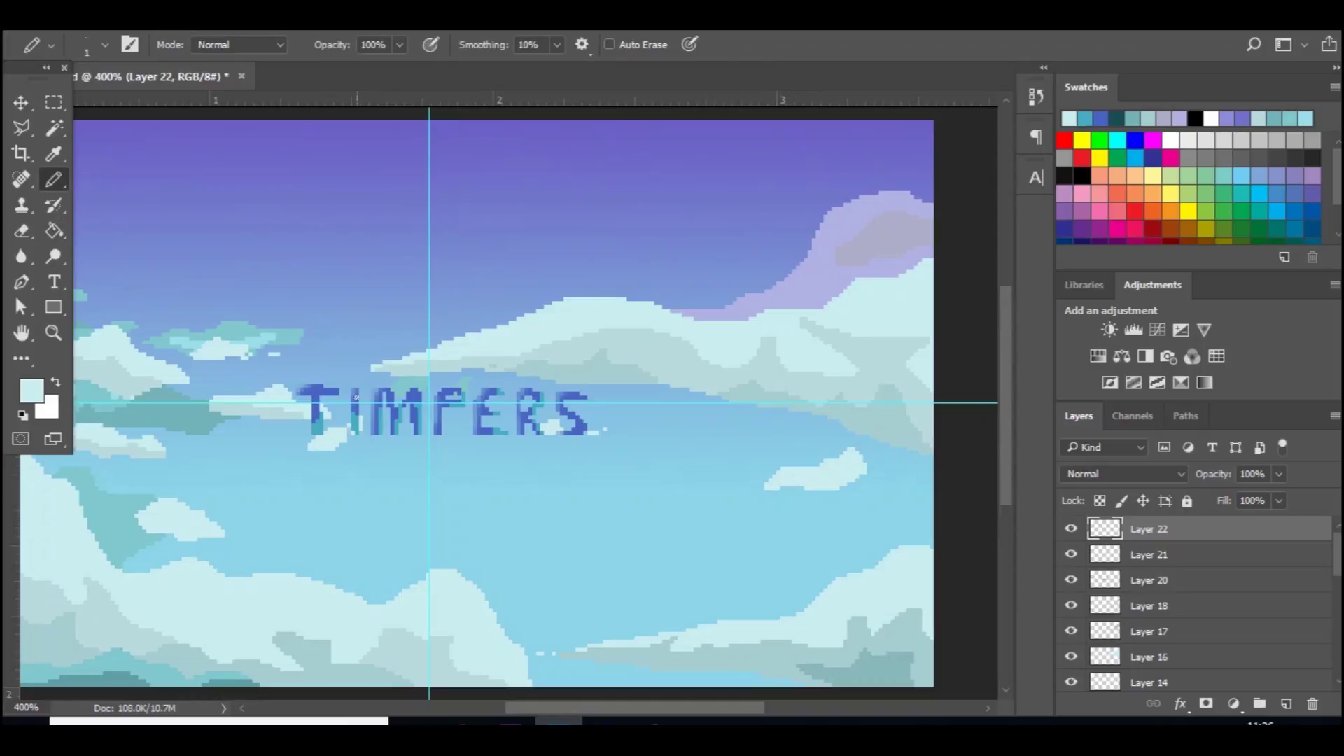
key("i")
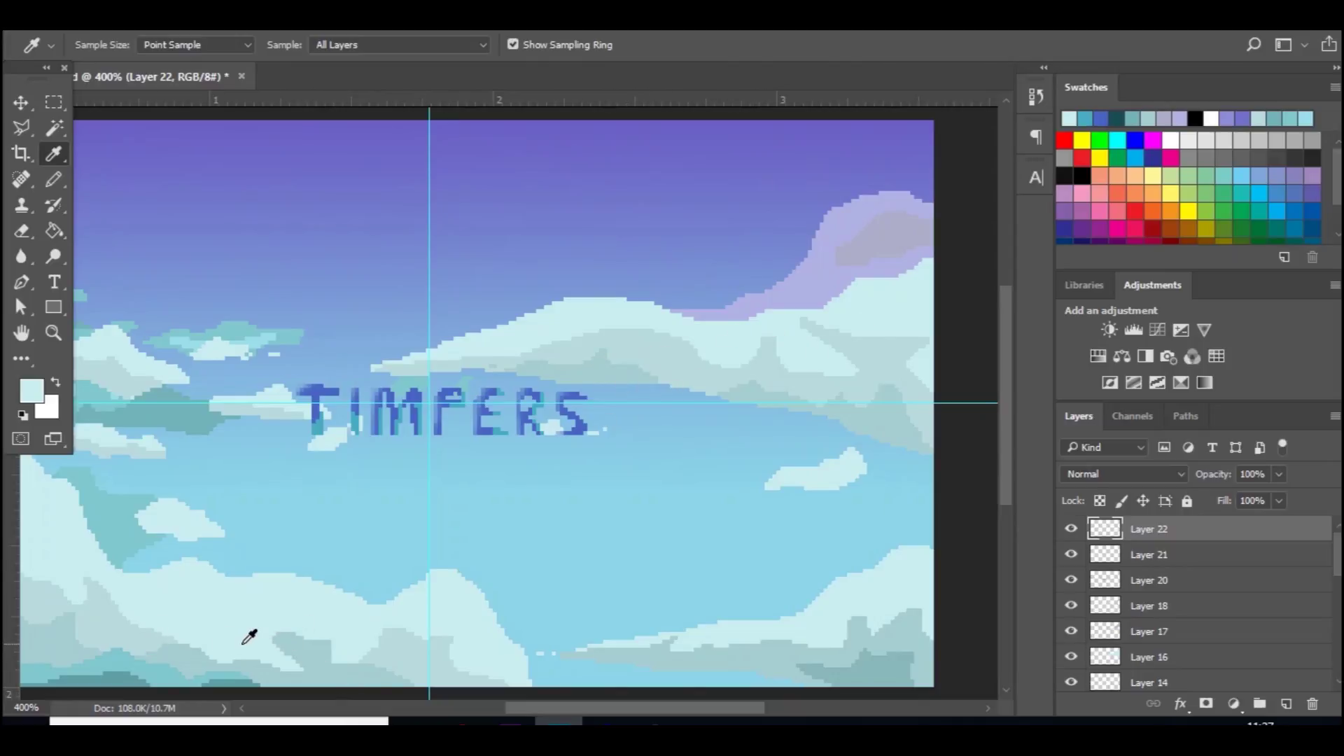
left_click(108, 615)
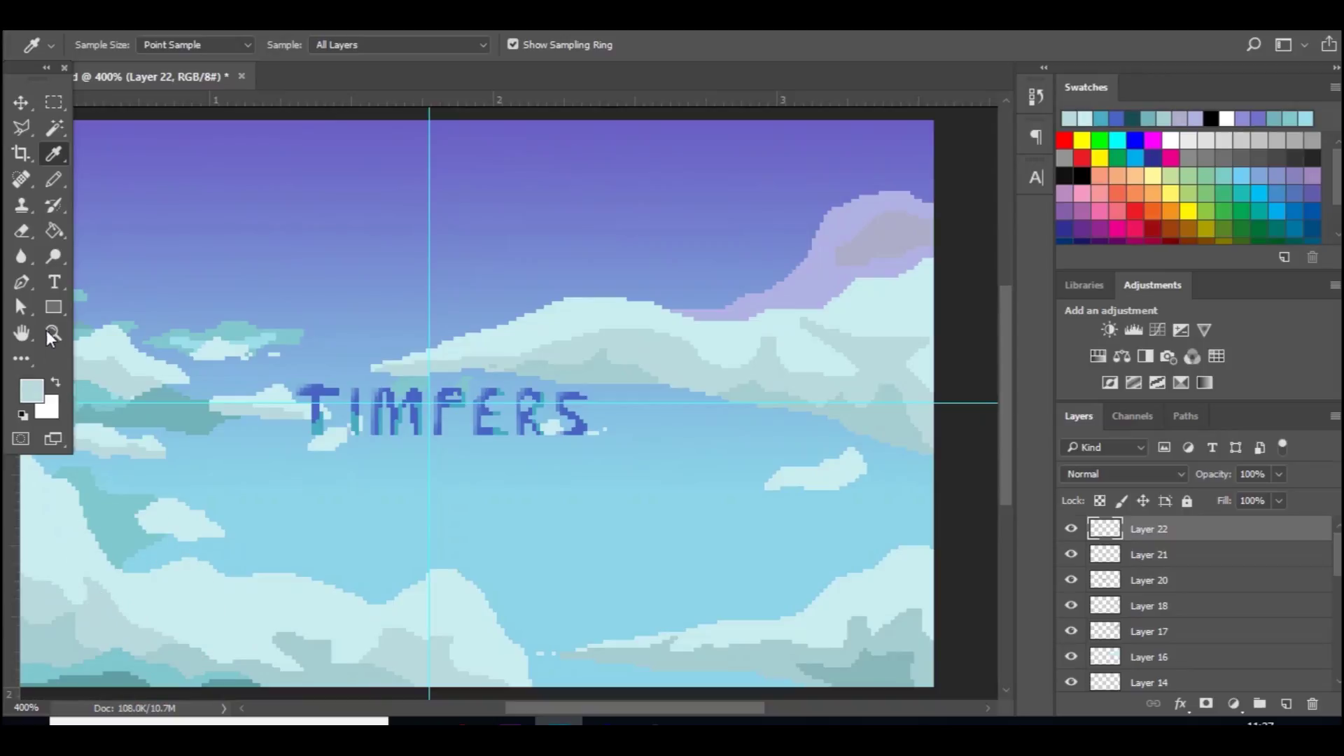
key("b")
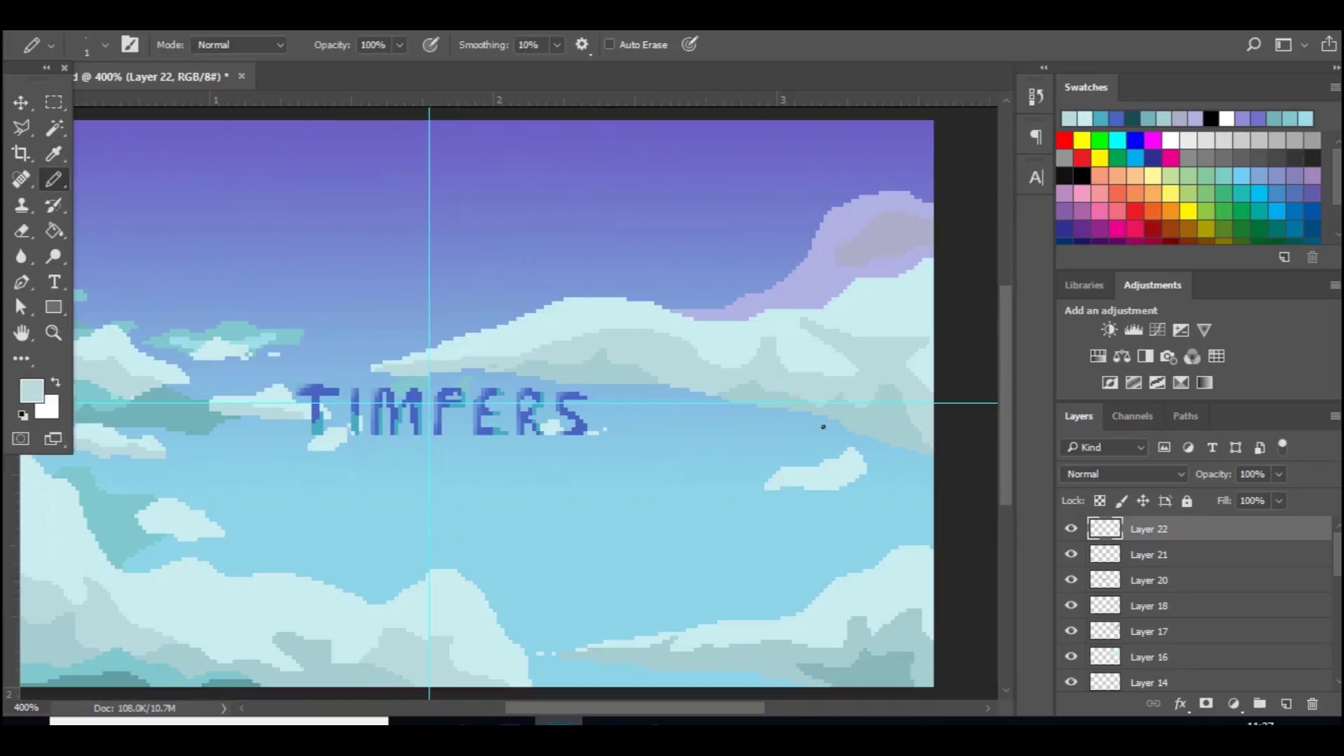
left_click_drag(857, 459, 810, 479)
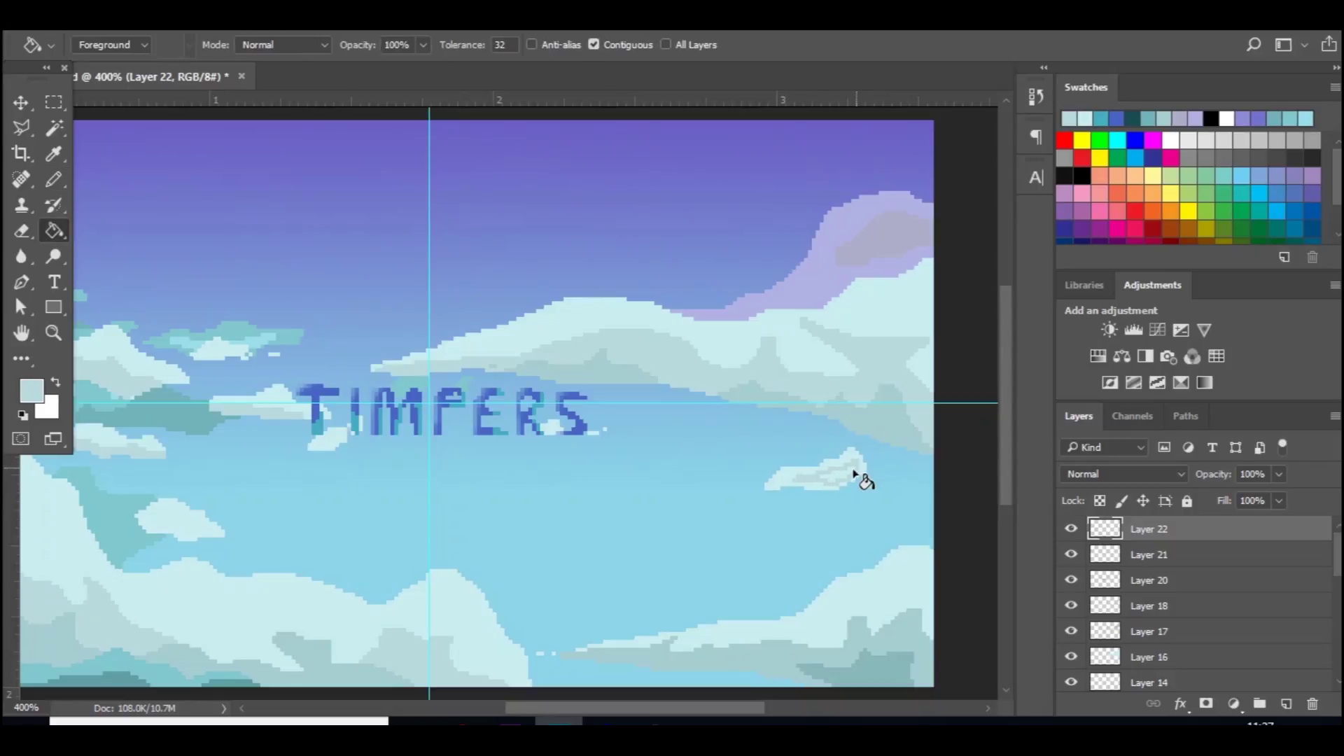
- Add Layer 23 on top, switch to the Move tool, and zoom in and out to review the banner
key("ctrl+shift+alt+n")
key("v")
key("ctrl+plus")
key("ctrl+plus")
key("ctrl+plus")
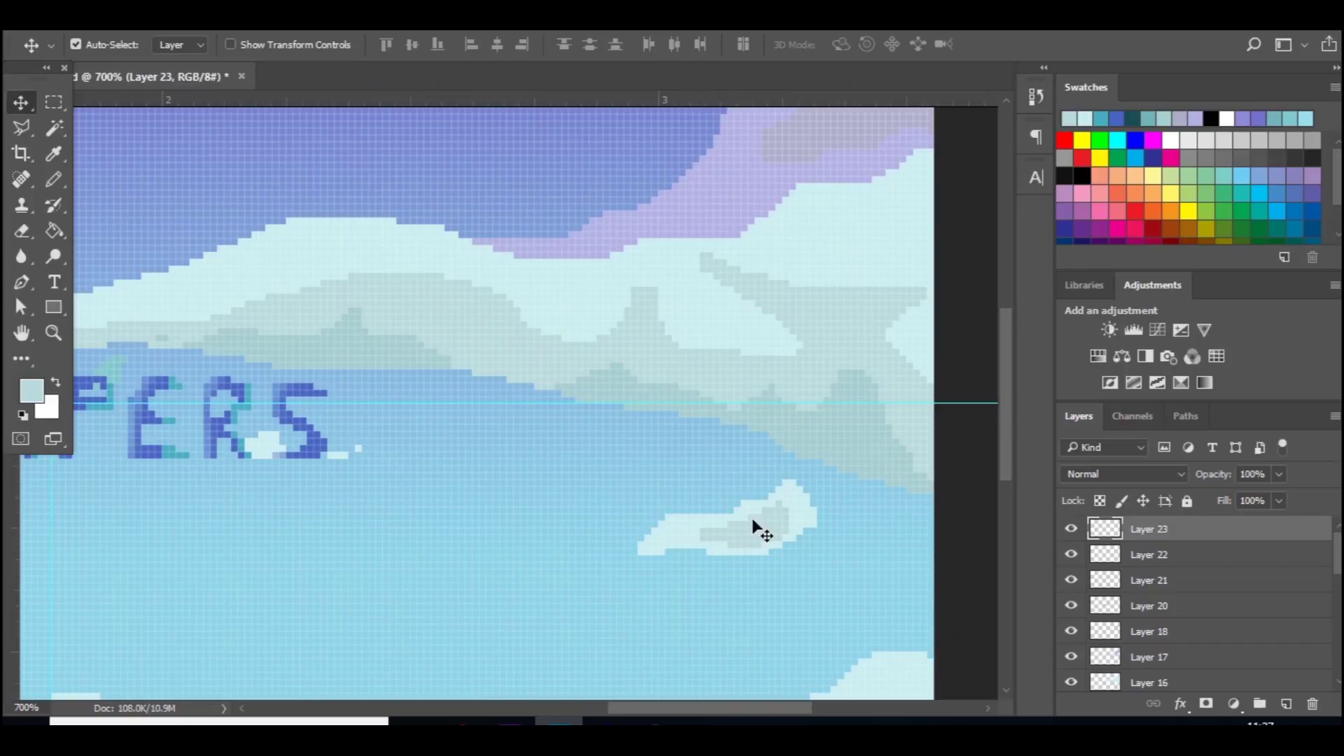
key("ctrl+minus")
key("ctrl+minus")
key("ctrl+minus")
key("ctrl+minus")
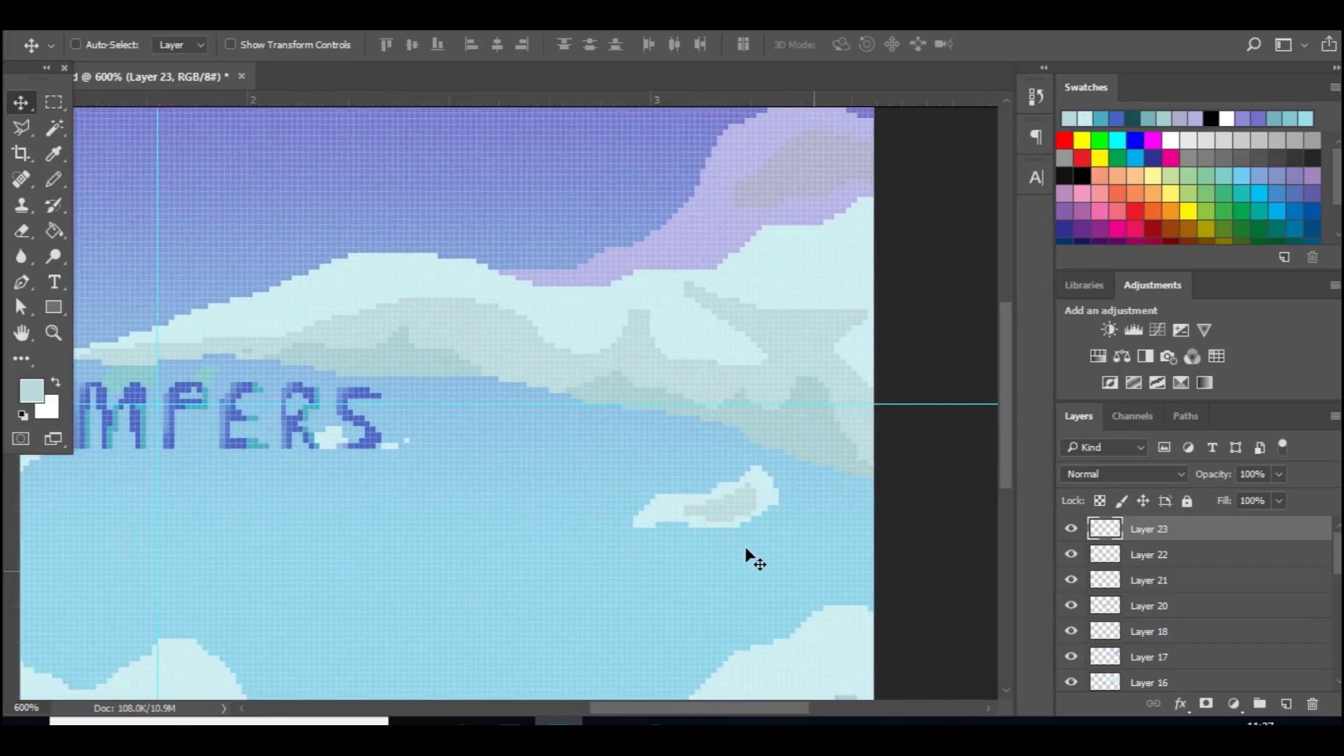
key("ctrl+plus")
key("ctrl+plus")
key("ctrl+plus")
key("ctrl+plus")
key("ctrl+plus")
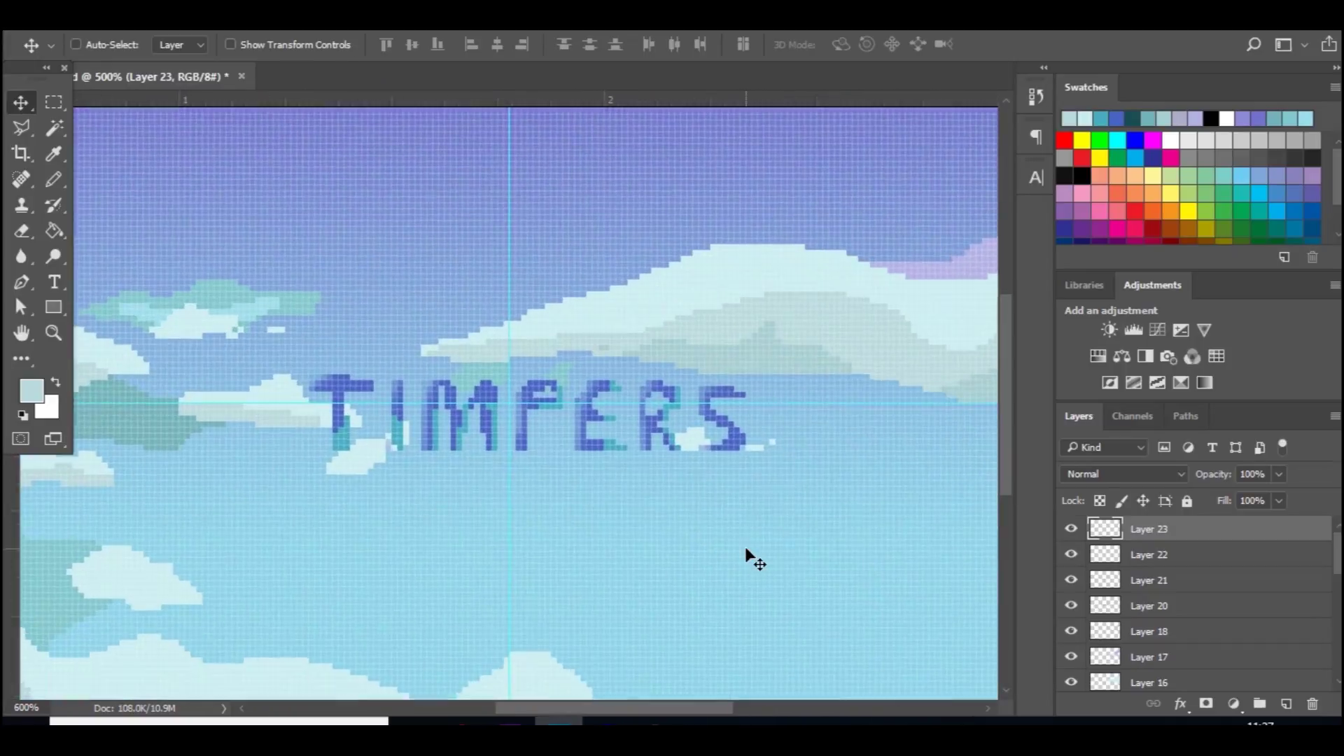
key("ctrl+minus")
key("ctrl+minus")
key("ctrl+minus")
key("ctrl+minus")
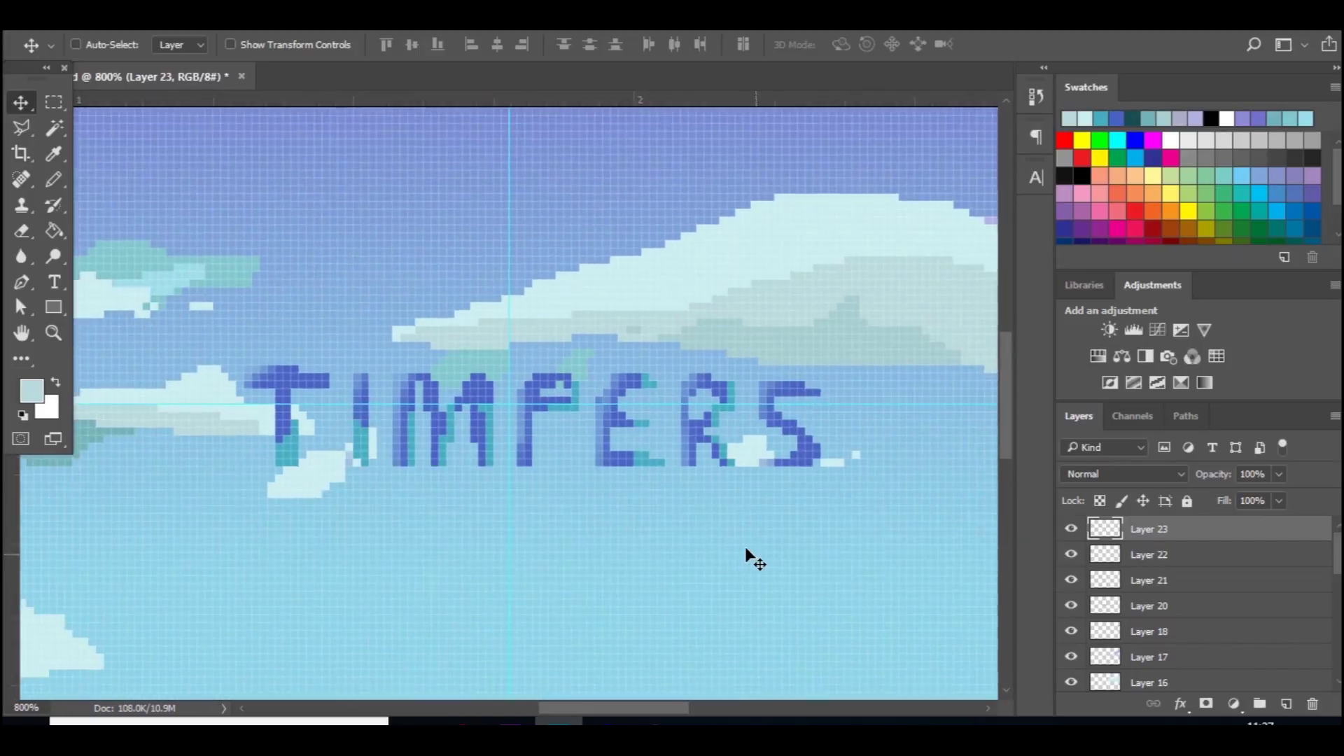
key("ctrl+plus")
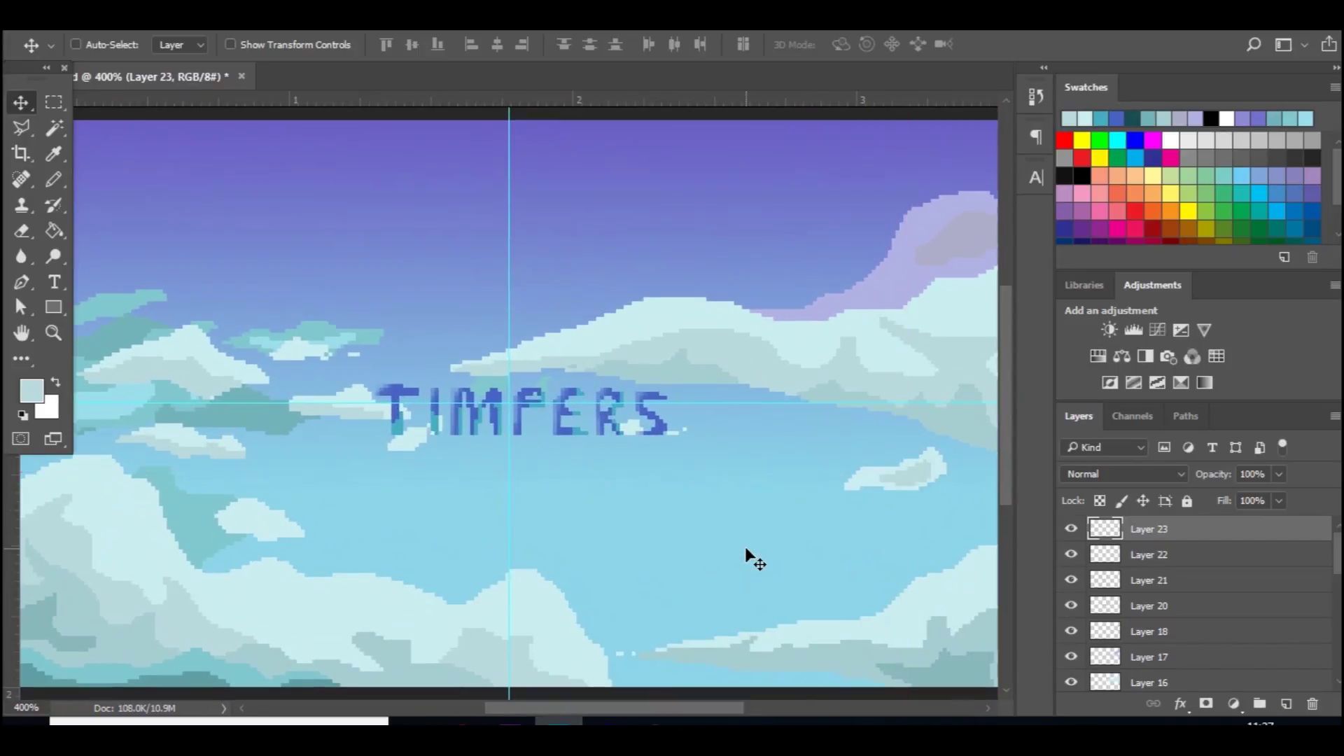
key("ctrl+minus")
key("ctrl+minus")
key("ctrl+minus")
key("ctrl+plus")
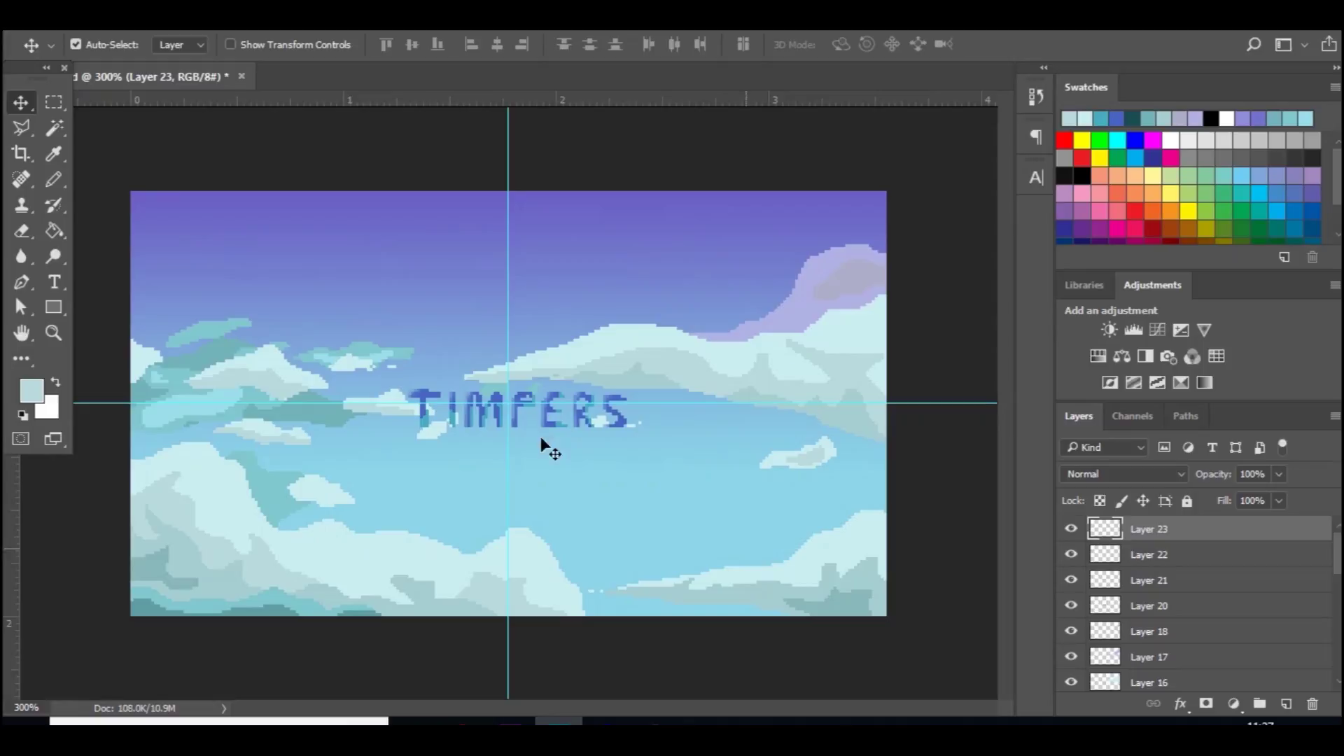